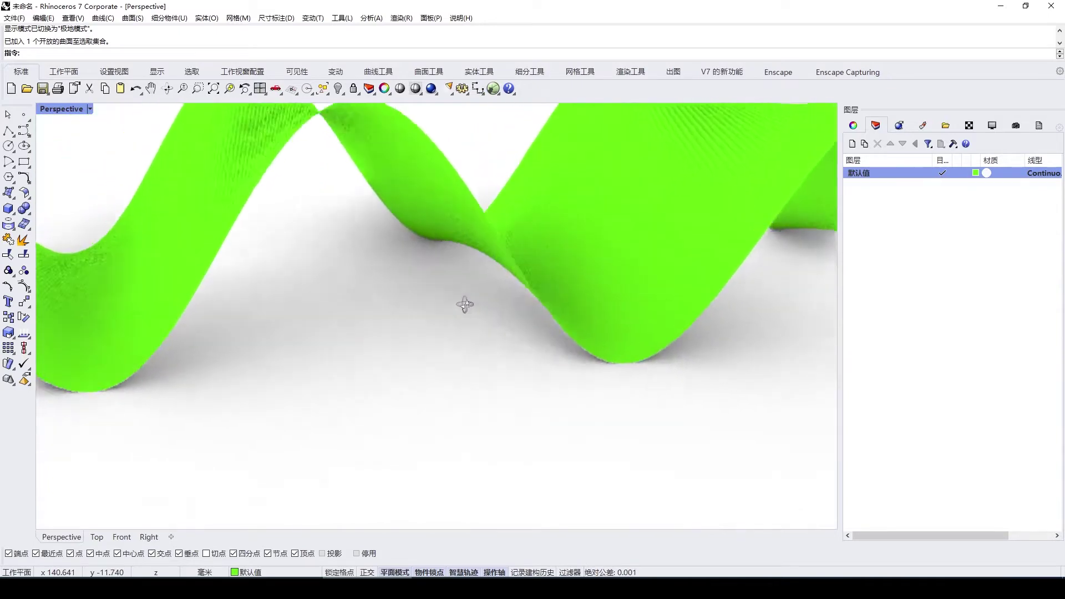
scroll(520, 333, up, 5)
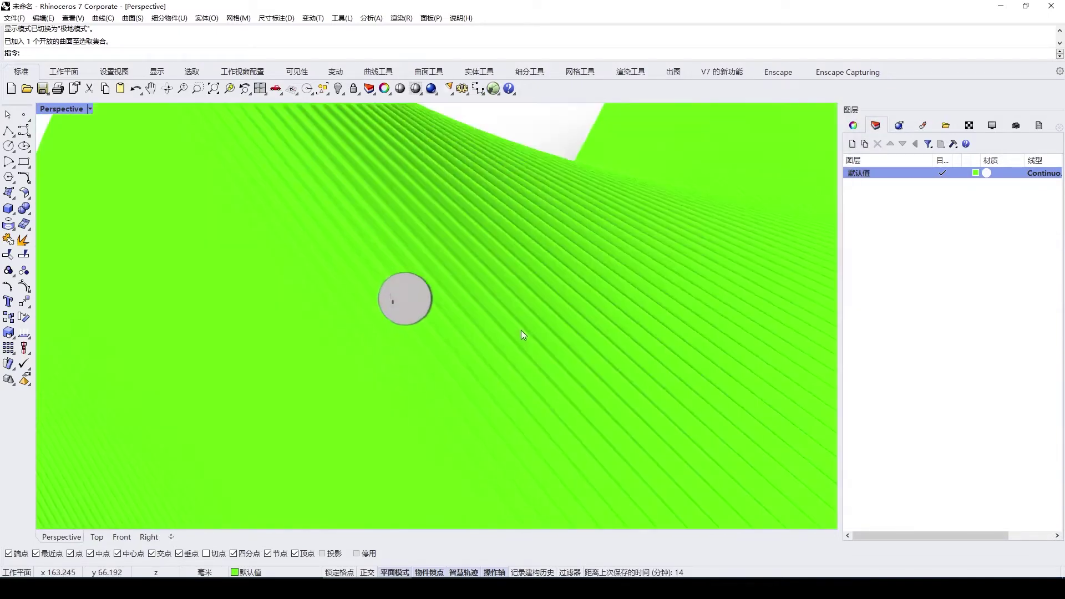
scroll(516, 331, down, 8)
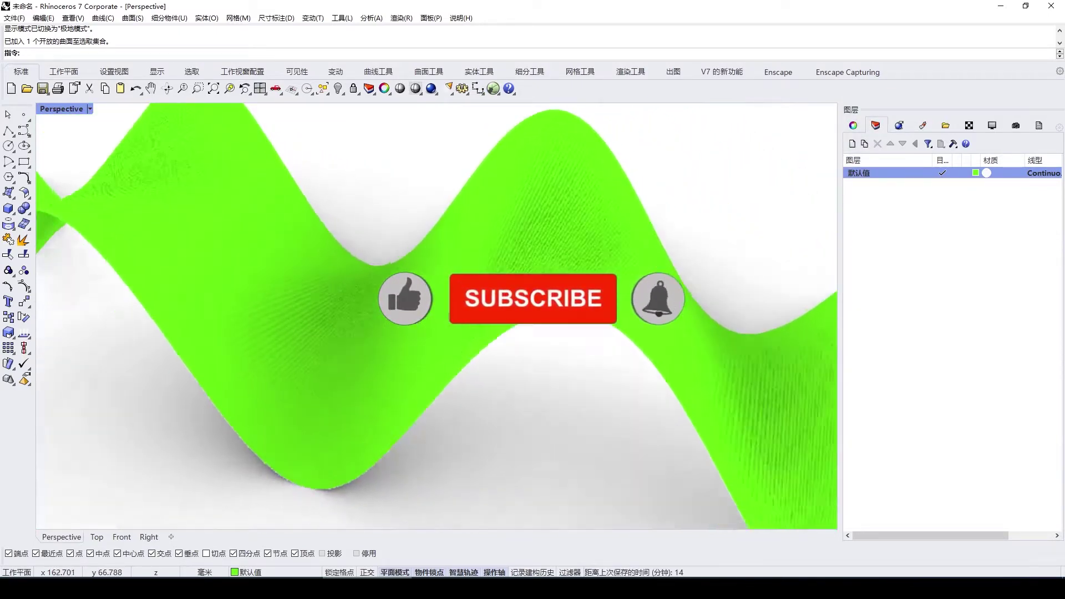
scroll(422, 307, up, 5)
right_drag(472, 305, 404, 305)
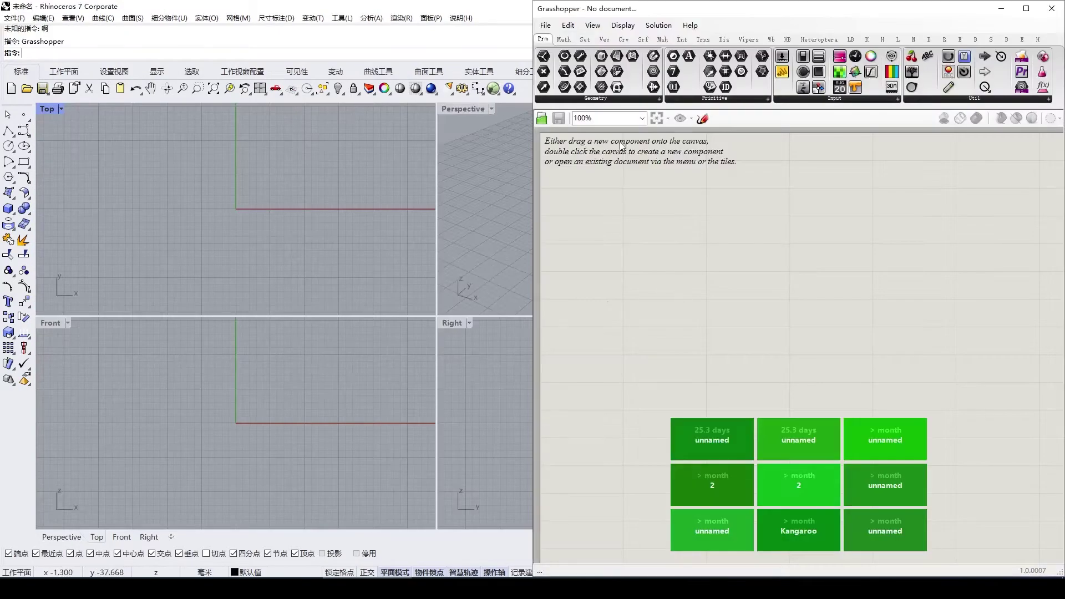
Place a Construct Point component on the empty Grasshopper canvas
click(605, 42)
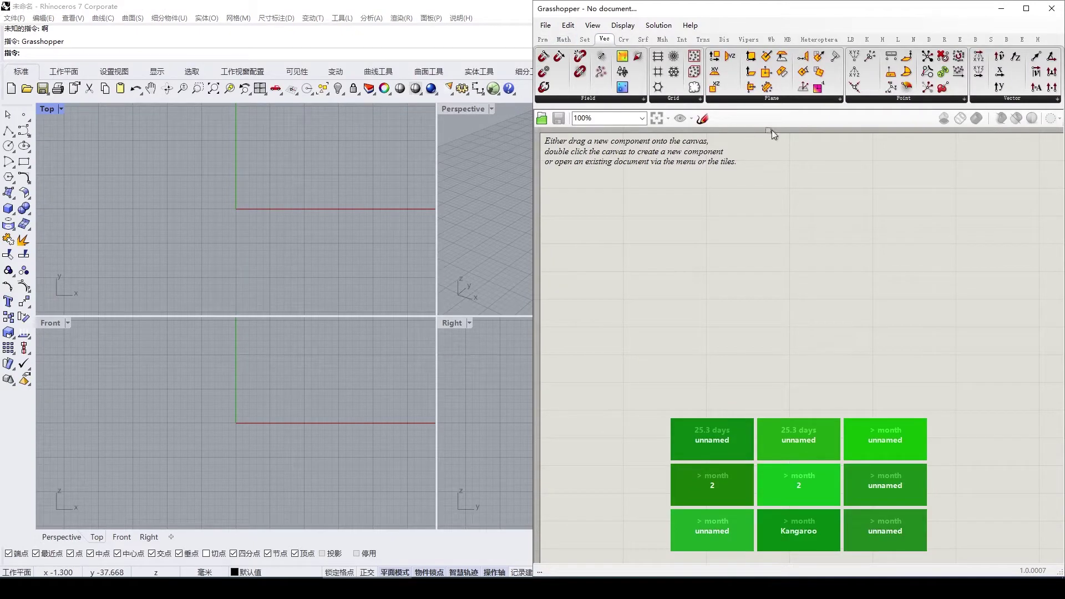
drag(854, 74, 671, 225)
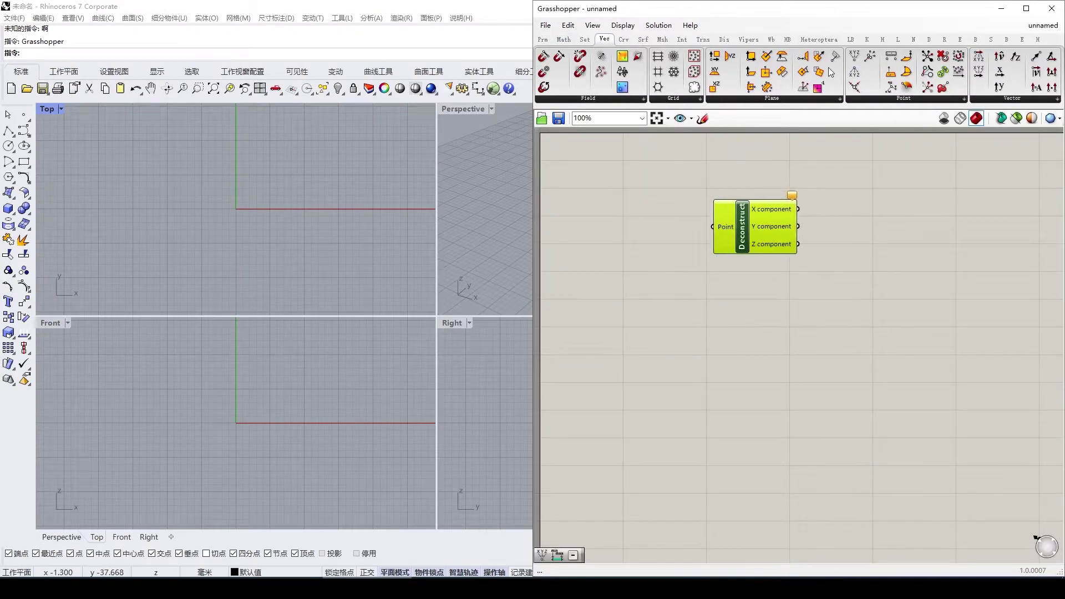
drag(854, 58, 683, 298)
Maximize the Perspective viewport in Rhino and frame the constructed point at the origin
double_click(467, 111)
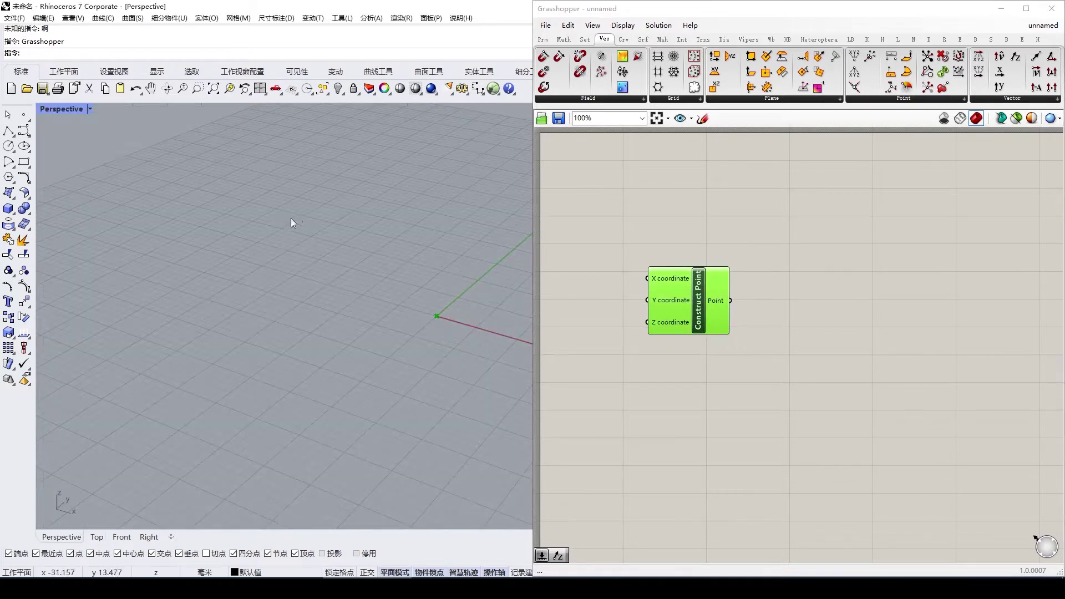
scroll(370, 256, up, 5)
right_drag(222, 271, 263, 273)
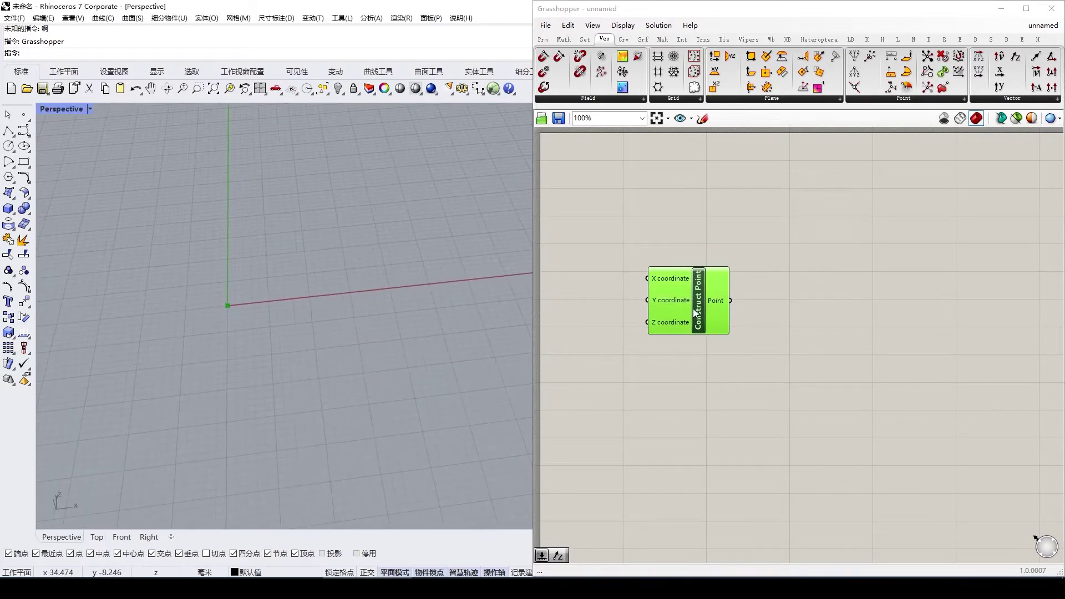
drag(697, 309, 711, 309)
right_drag(256, 317, 280, 326)
scroll(281, 327, up, 4)
drag(684, 314, 682, 318)
click(746, 250)
Add a Deconstruct point component beside Construct Point and wire the Point output into its Point input
drag(854, 57, 809, 309)
key(Delete)
drag(854, 71, 813, 290)
drag(718, 311, 817, 289)
right_drag(816, 302, 740, 305)
drag(744, 298, 785, 304)
right_drag(779, 315, 712, 344)
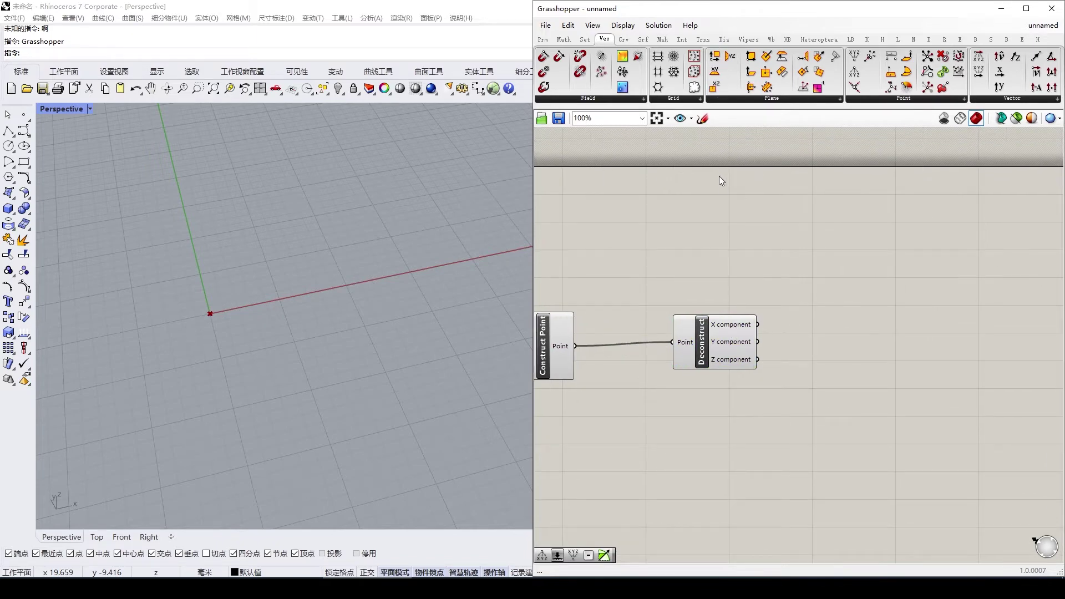
Add a Series component above the point components
click(585, 39)
click(703, 99)
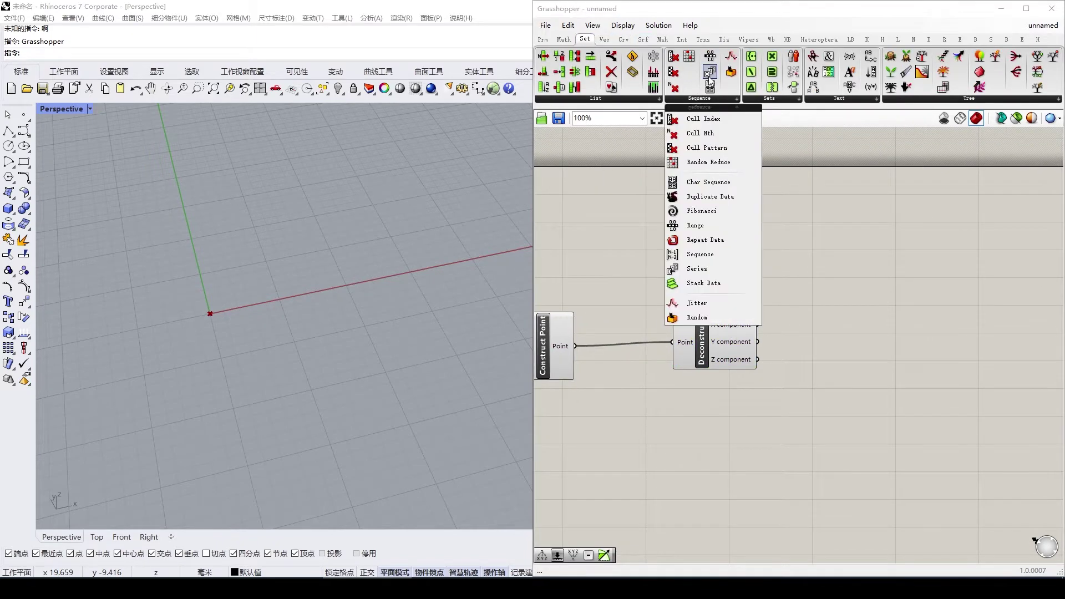
click(701, 269)
click(820, 221)
right_drag(765, 245, 740, 252)
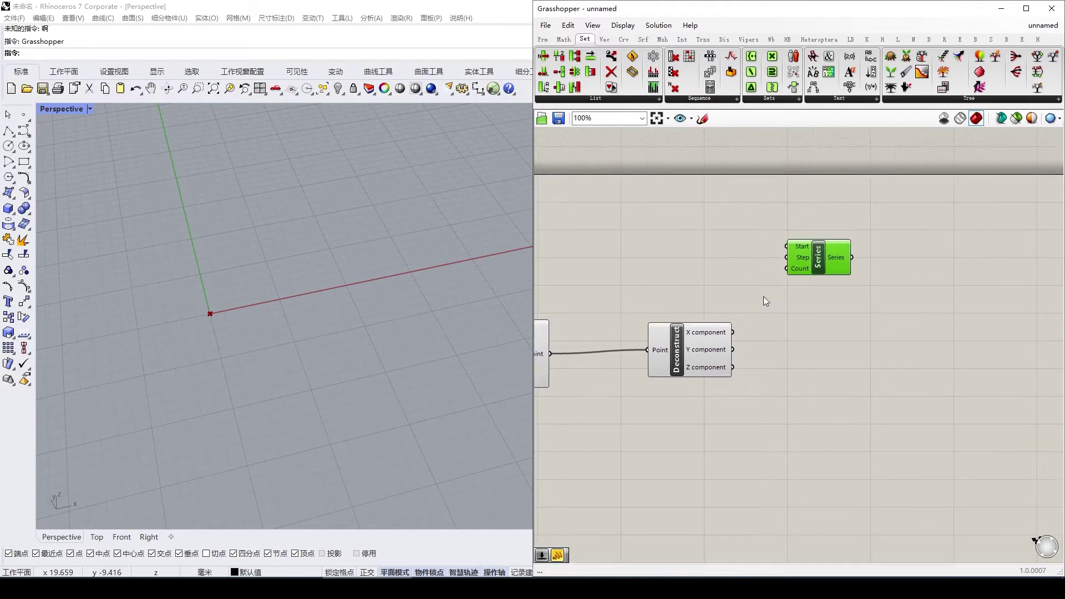
Duplicate the Construct Point component and position the copy after the Deconstruct component
right_drag(607, 366, 653, 343)
click(582, 335)
key(ctrl+c)
key(ctrl+v)
drag(585, 337, 932, 342)
right_drag(887, 344, 853, 336)
scroll(854, 339, up, 1)
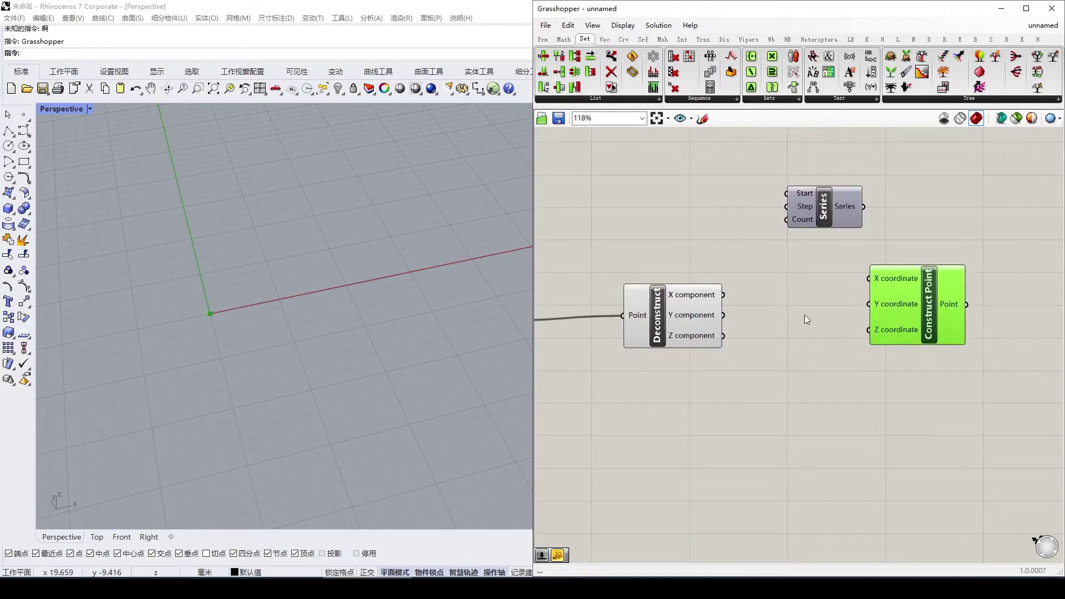
Wire the Y component into the copied Construct Point's Y coordinate, and duplicate that Construct Point below it
drag(723, 315, 894, 424)
key(ctrl+c)
key(ctrl+v)
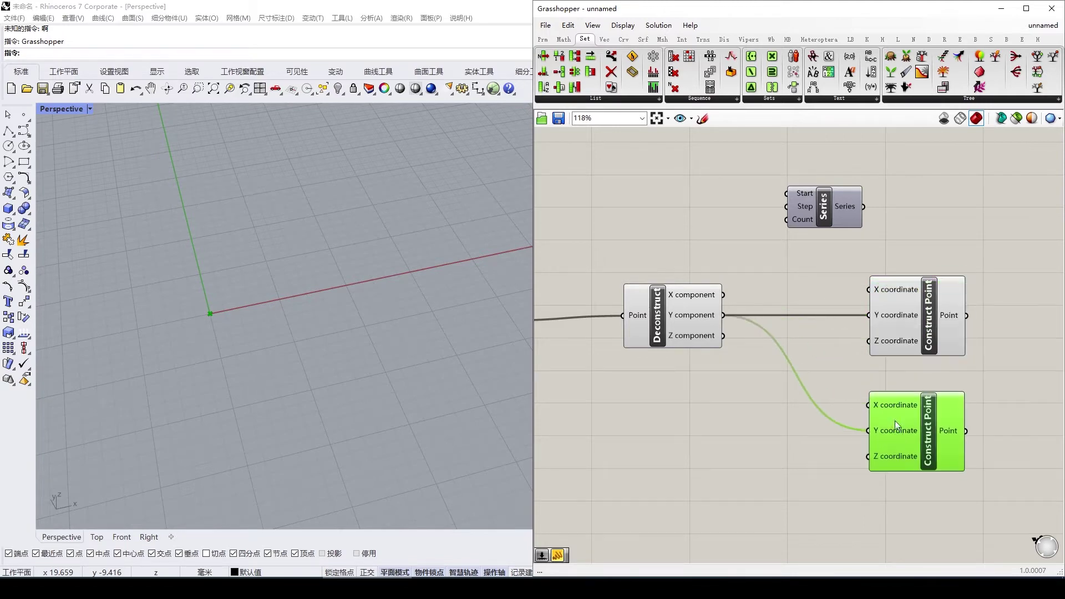
right_drag(745, 344, 738, 308)
right_drag(832, 358, 838, 345)
drag(893, 375, 902, 389)
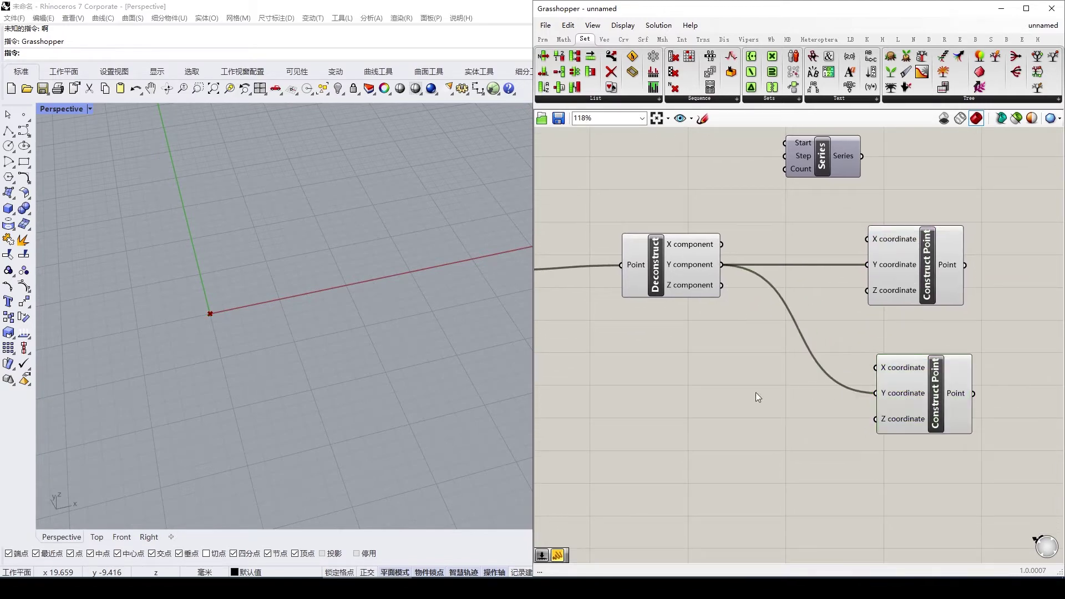
Add an Addition component and feed the deconstructed Y component into its A input
double_click(727, 391)
text(+)
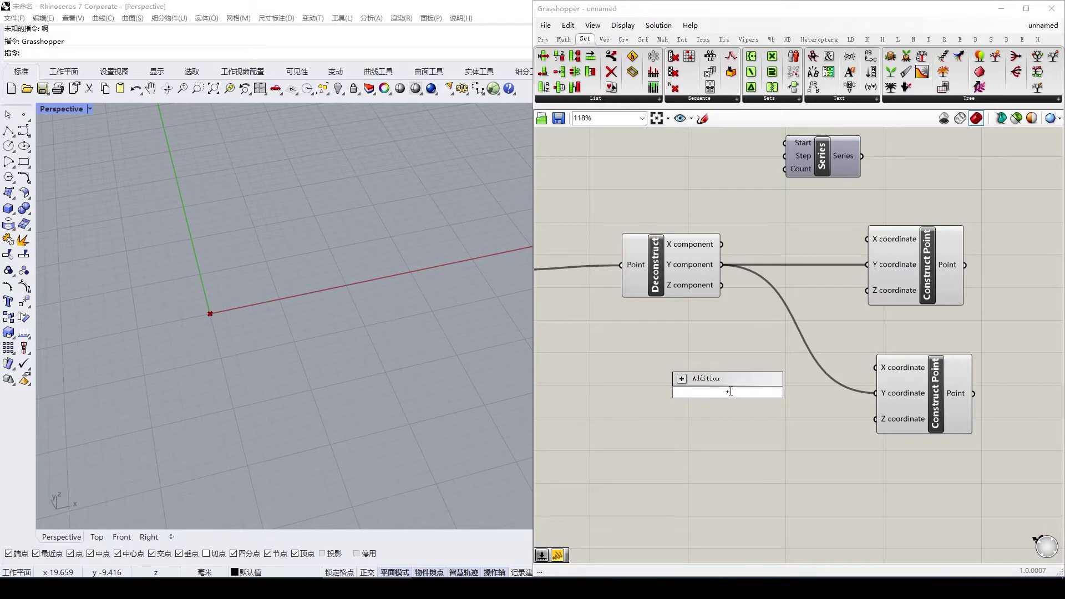
key(Return)
drag(711, 385, 725, 385)
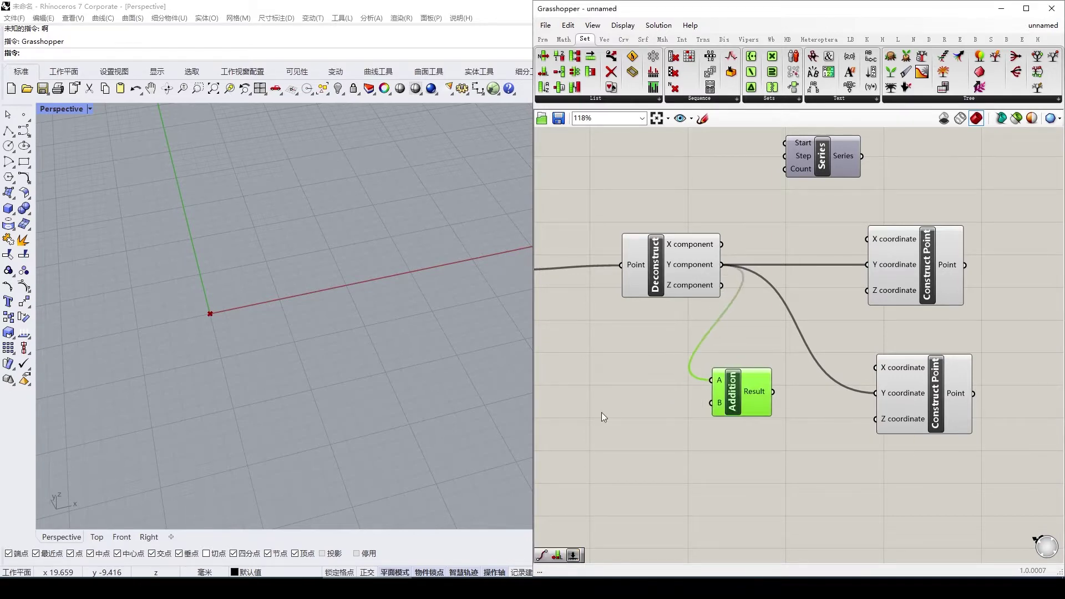
Create a number slider set to 11 and connect it to the Addition's B input
double_click(601, 411)
text(11)
key(Return)
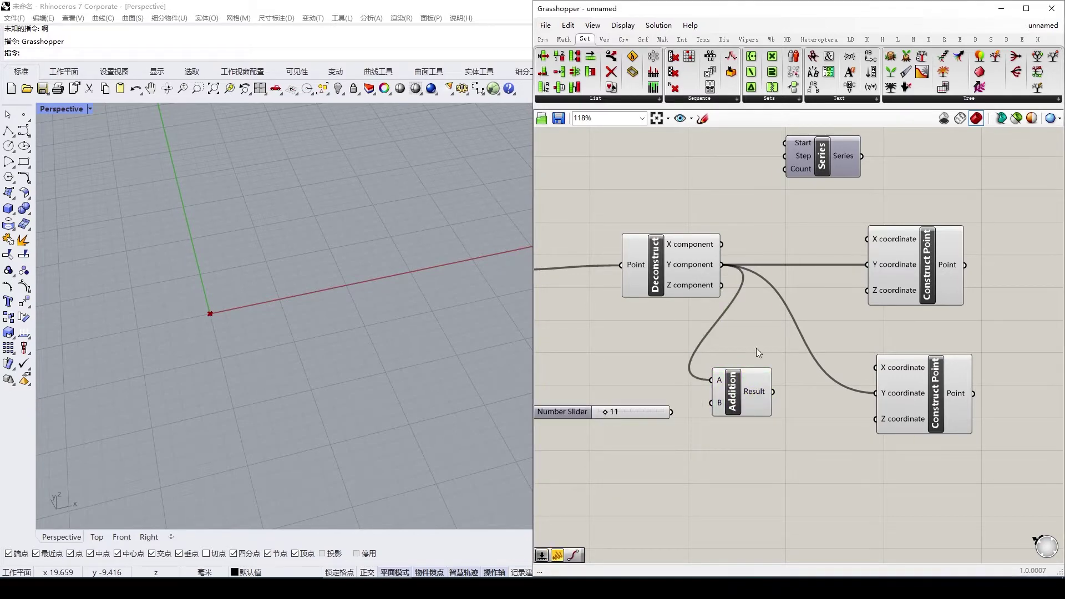
click(818, 390)
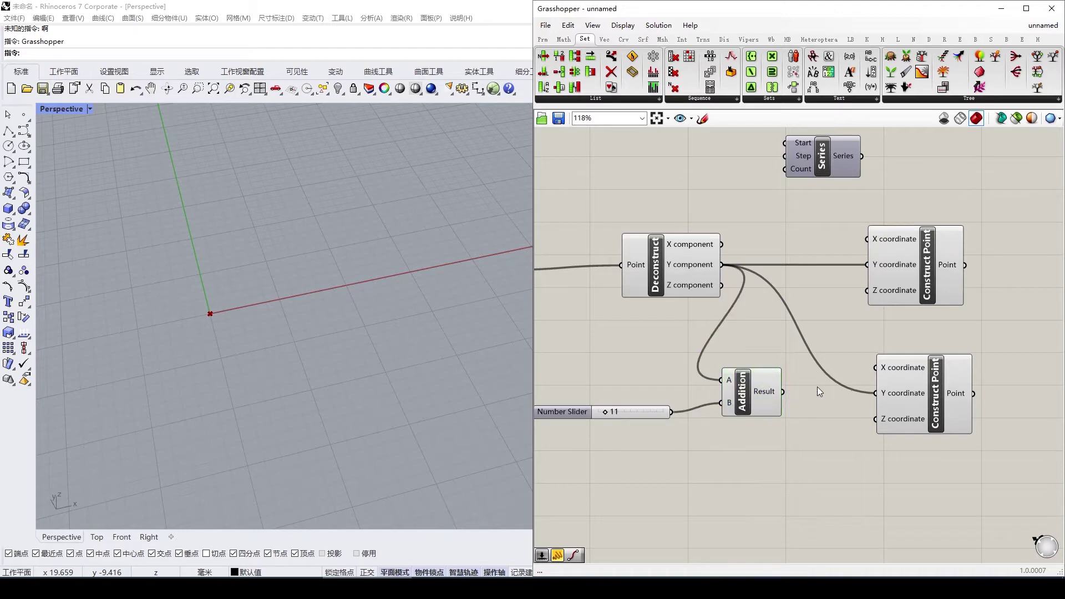
Wire the Addition result into the lower Construct Point's Y coordinate, replacing its direct Y component wire
drag(866, 390, 869, 392)
drag(902, 392, 905, 390)
right_drag(863, 327, 802, 340)
Spread out the layout by moving both Construct Points farther from the Addition and Series components
drag(859, 295, 873, 294)
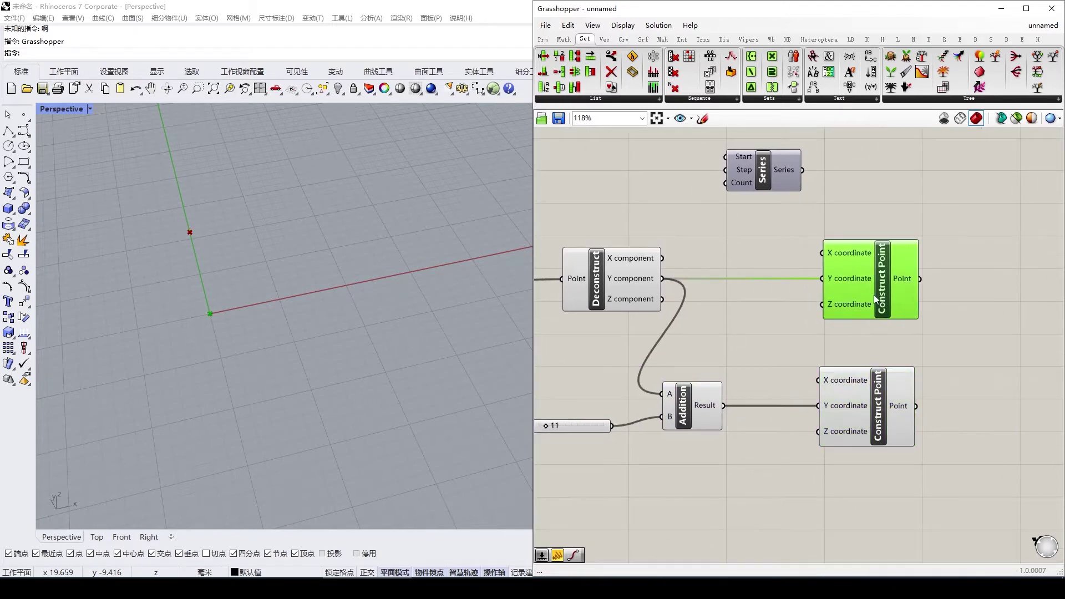
right_drag(865, 217, 774, 218)
click(716, 217)
drag(750, 261, 754, 261)
drag(870, 207, 802, 389)
drag(804, 389, 923, 389)
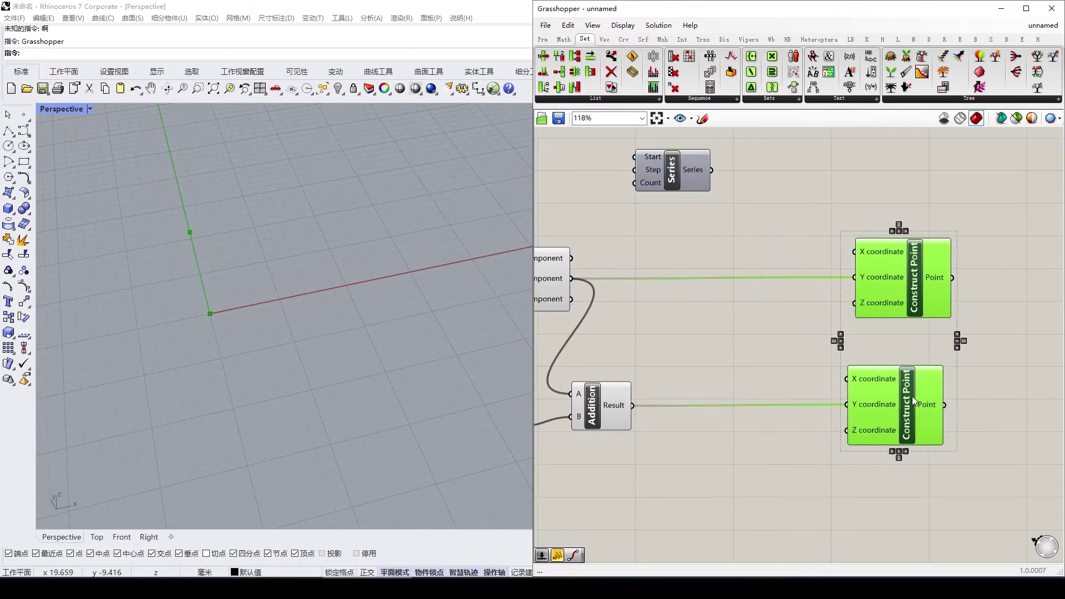
click(821, 355)
drag(619, 416, 634, 417)
drag(656, 190, 695, 207)
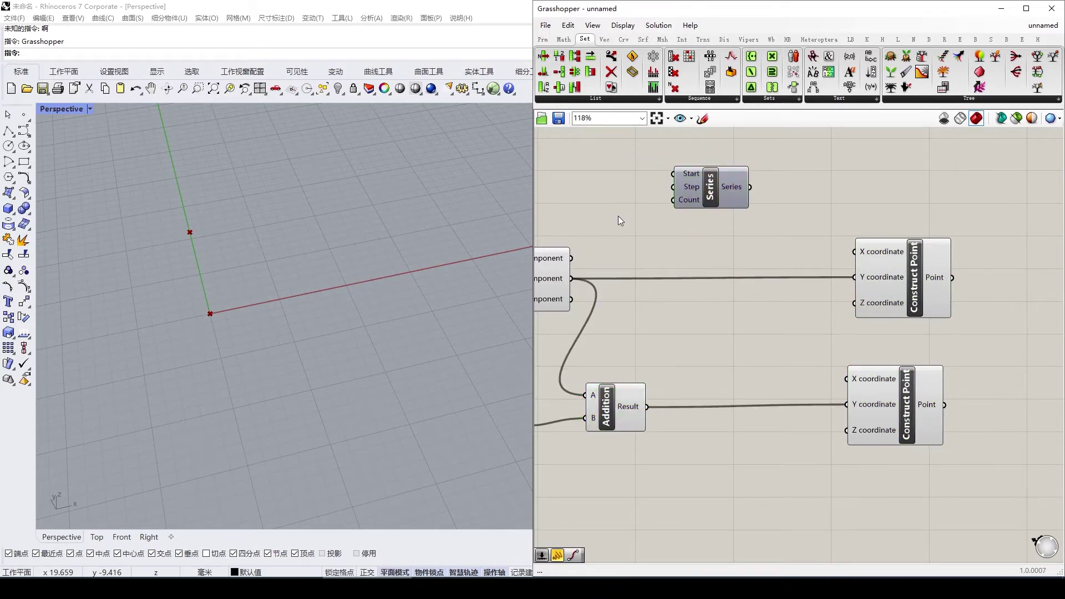
Create a number slider set to 11 and connect it to the Series component's Count input
double_click(618, 216)
text(11)
key(Return)
drag(593, 218, 555, 218)
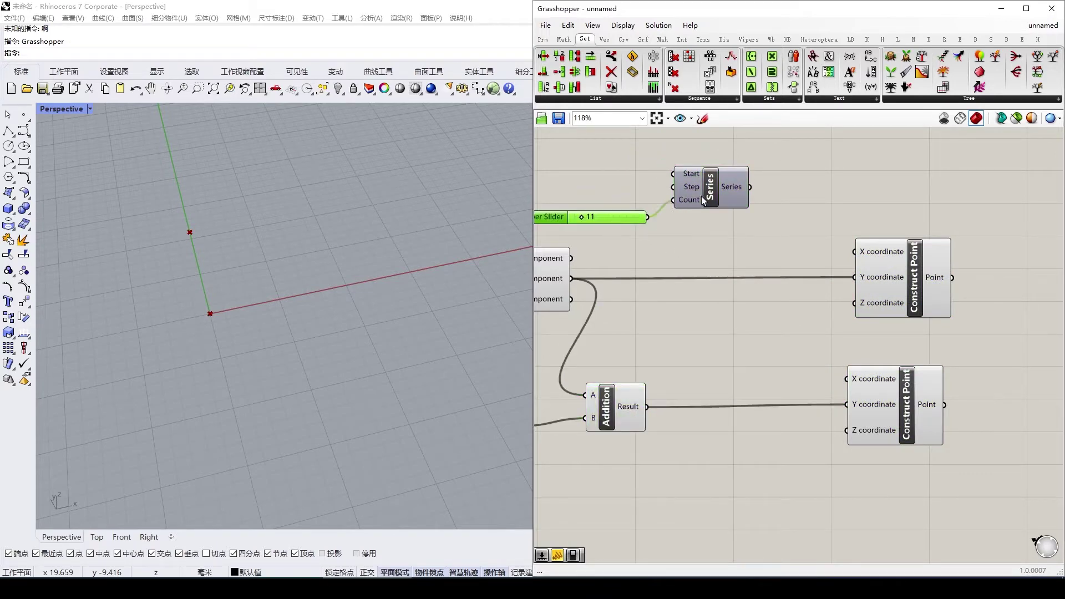
Wire the Series output into the upper Construct Point's X coordinate to make a row of points
drag(703, 200, 708, 202)
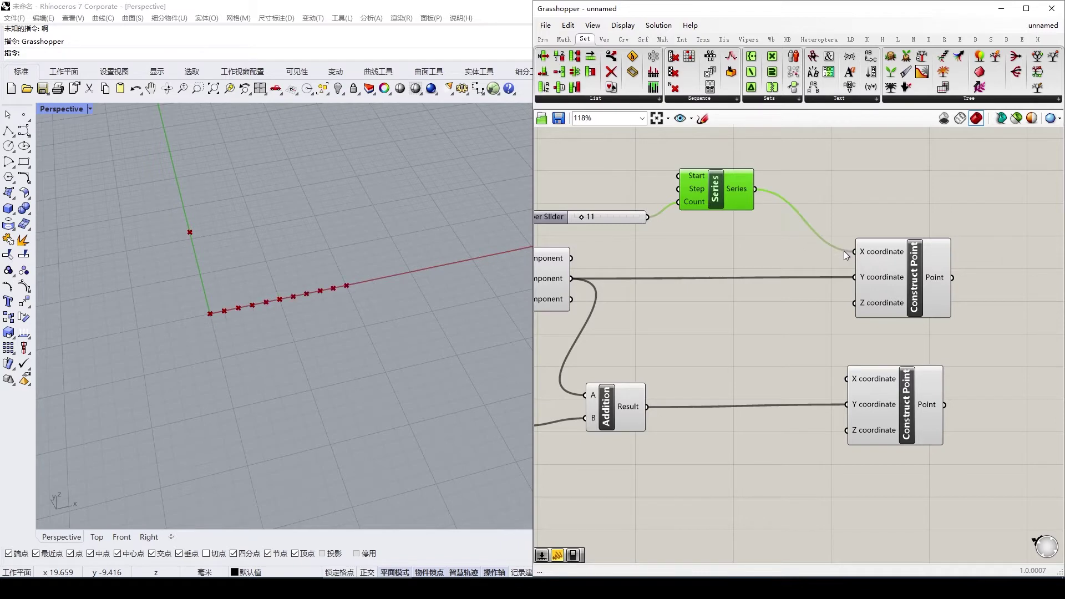
scroll(333, 278, up, 6)
mouse_move(333, 278)
right_down()
mouse_move(295, 284)
mouse_move(333, 277)
right_up()
right_drag(647, 250, 653, 262)
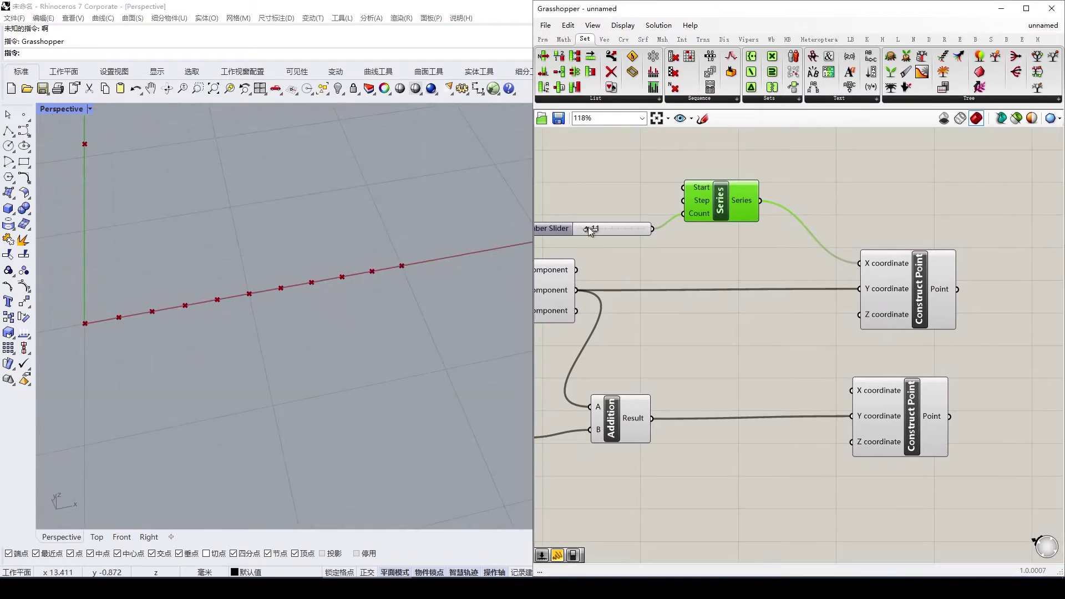
Raise the Series Count slider to 87 and line up the slider with the Series component
drag(587, 227, 636, 228)
right_drag(291, 266, 248, 258)
scroll(241, 267, up, 4)
drag(700, 211, 705, 226)
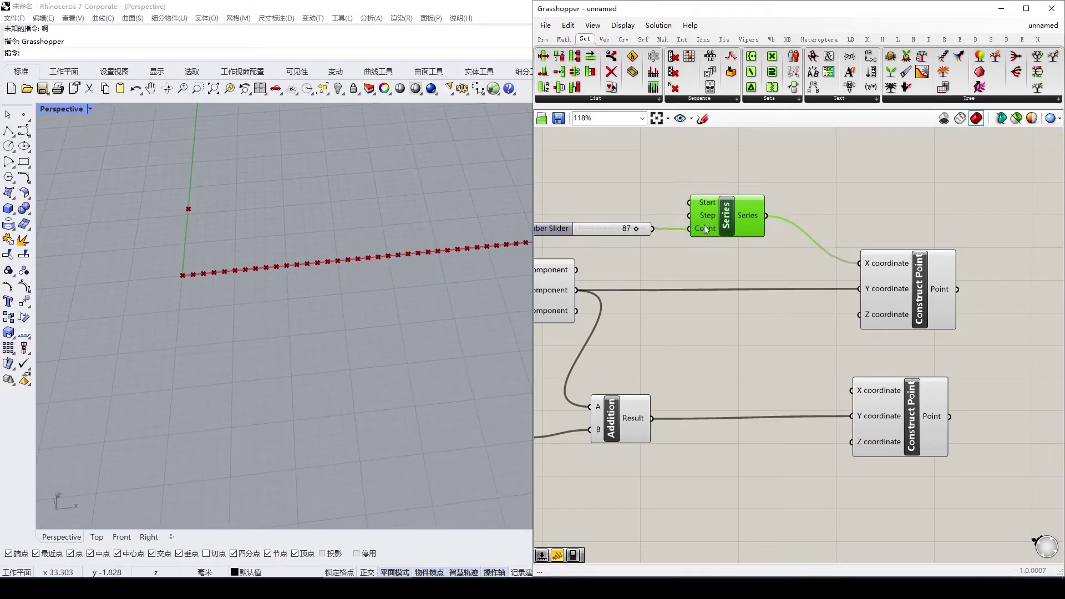
drag(607, 229, 596, 224)
Wire the Series output into the lower Construct Point's X coordinate and tidy the Series and slider positions
drag(732, 222, 849, 388)
right_drag(362, 310, 323, 314)
scroll(363, 322, down, 6)
click(714, 306)
drag(717, 235, 718, 242)
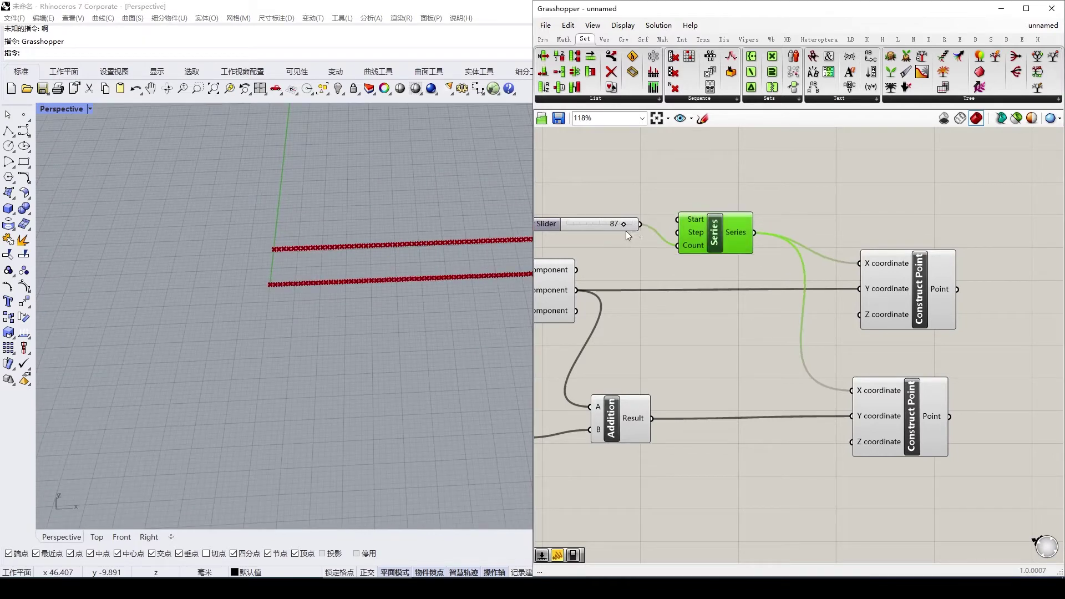
drag(626, 230, 626, 238)
drag(722, 242, 702, 232)
Add a Sine component near the Series output
scroll(702, 241, up, 3)
double_click(800, 188)
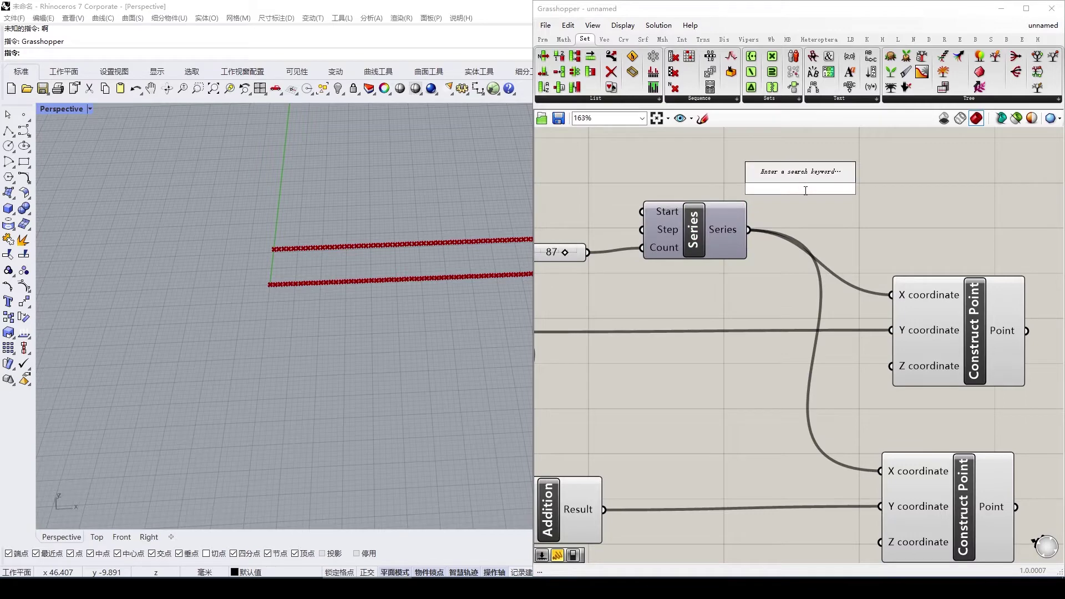
text(c)
click(563, 39)
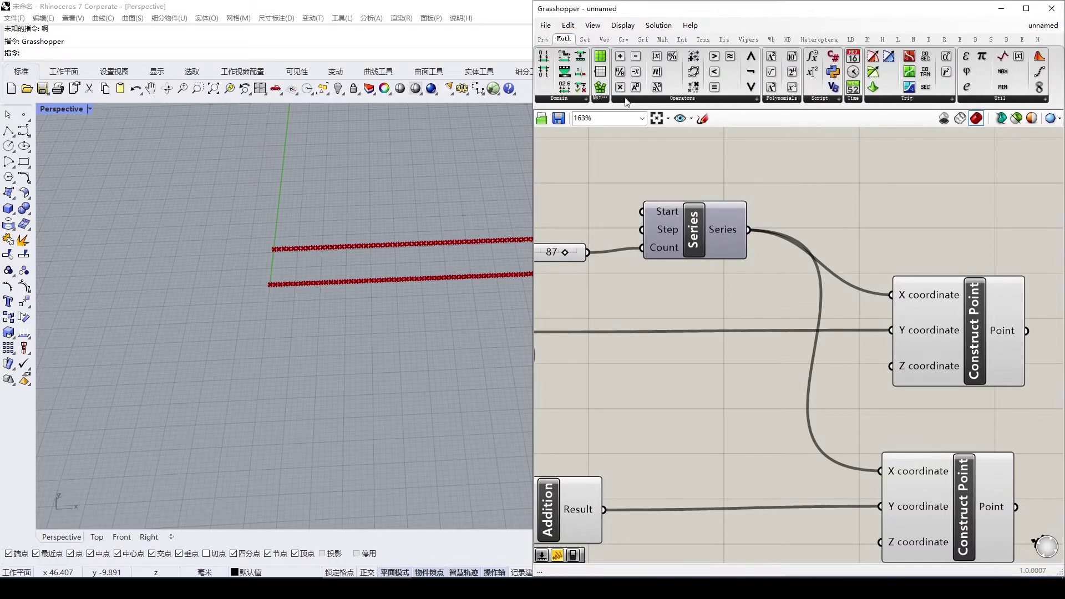
click(894, 98)
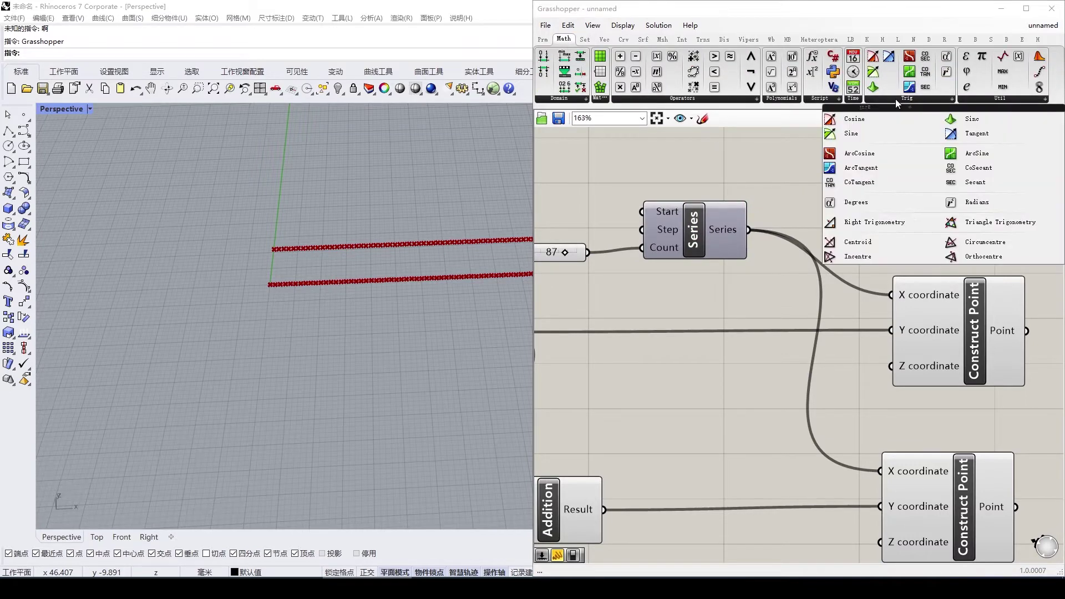
drag(832, 133, 878, 178)
Add a Cosine component and move it beside the lower Construct Point
click(889, 100)
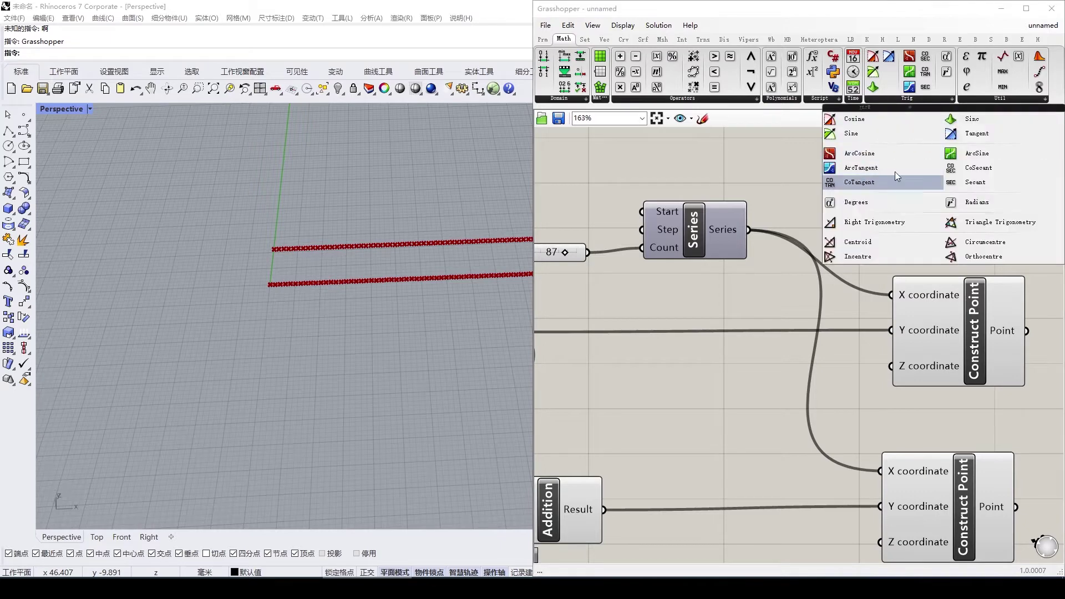
click(857, 119)
click(879, 218)
scroll(858, 217, down, 3)
drag(864, 227, 815, 447)
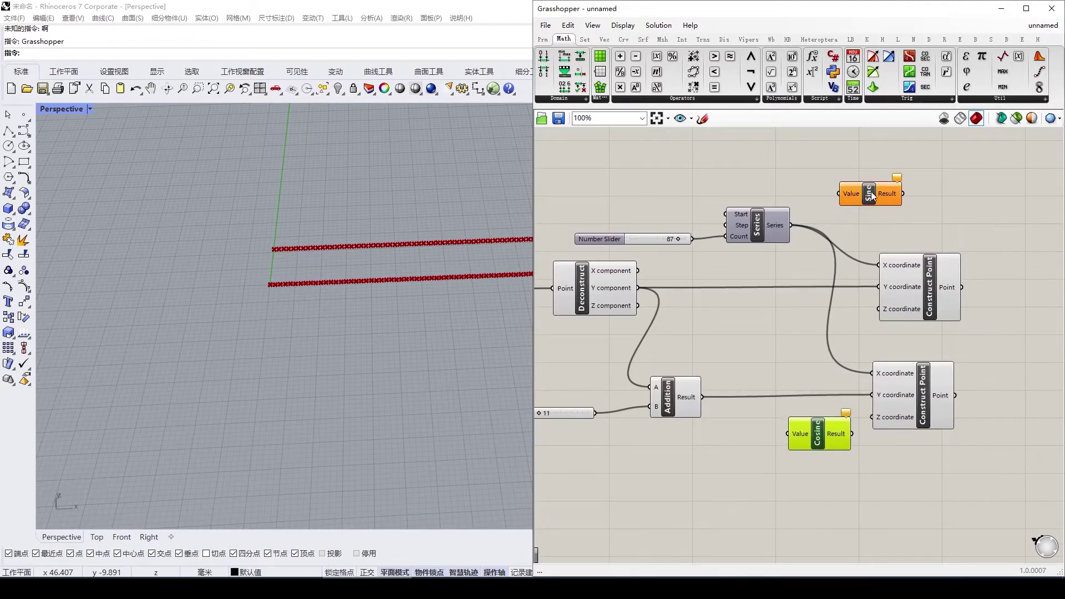
Position Sine ahead of the upper Construct Point and align it above the Cosine component
drag(875, 194, 792, 326)
drag(821, 431, 814, 427)
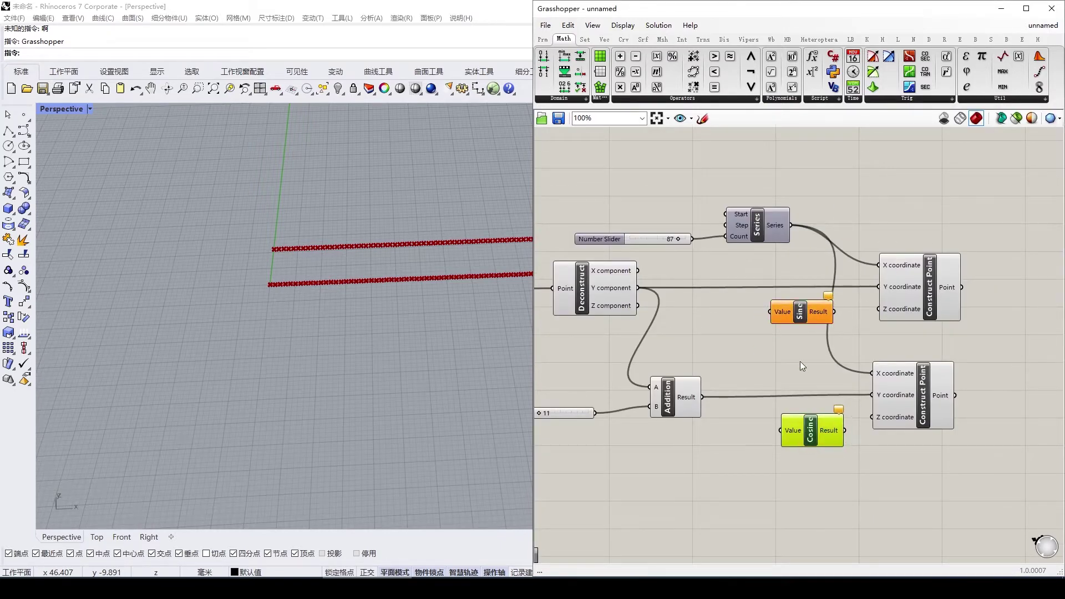
drag(800, 314, 808, 311)
click(790, 373)
right_drag(787, 377, 771, 358)
scroll(775, 385, up, 1)
click(797, 413)
click(803, 279)
right_drag(747, 294, 745, 304)
click(727, 301)
right_drag(728, 267, 736, 255)
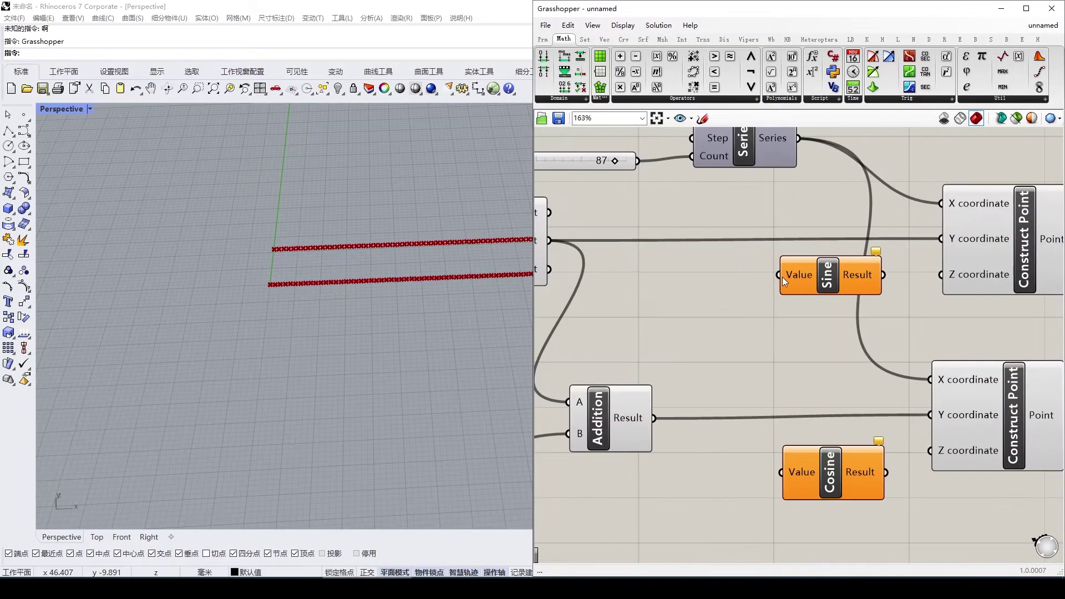
click(801, 272)
scroll(803, 277, down, 1)
scroll(803, 277, up, 2)
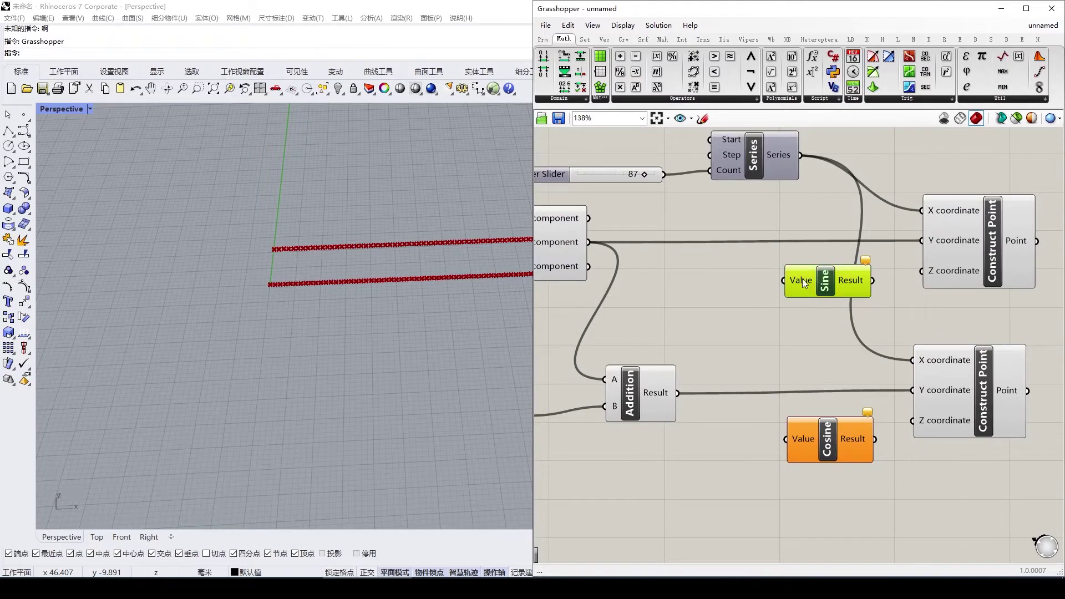
Move both Construct Points farther away from the Sine and Cosine components to make room for wiring
click(975, 244)
right_drag(975, 244, 859, 246)
drag(848, 285, 895, 281)
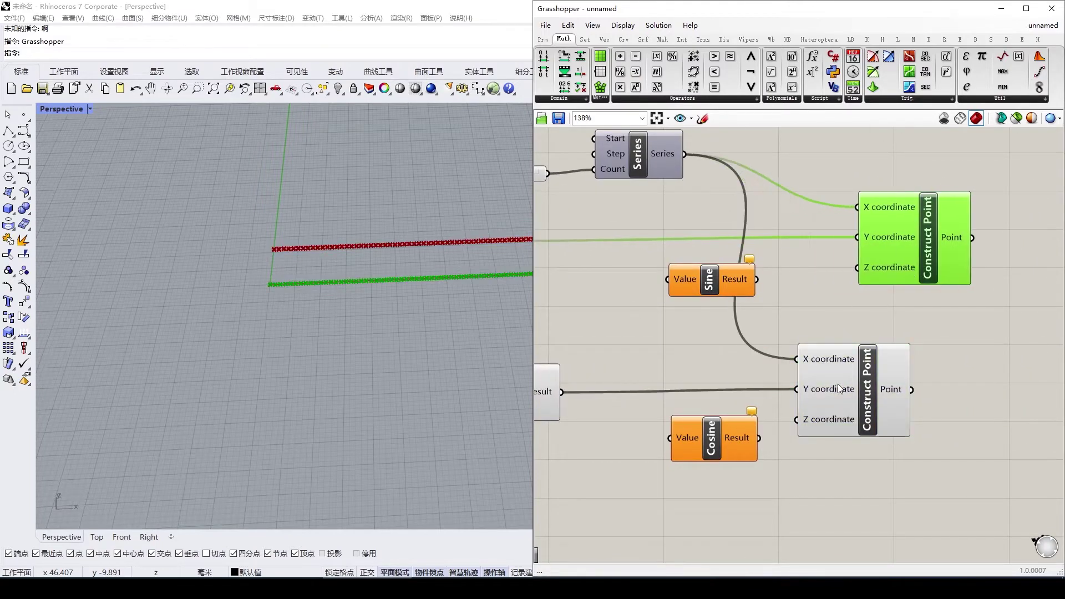
drag(837, 384, 930, 383)
drag(899, 260, 928, 259)
Shift the Series component slightly toward the Sine component
click(807, 296)
scroll(743, 294, down, 2)
right_drag(743, 293, 747, 343)
scroll(748, 343, up, 1)
drag(678, 227, 693, 242)
click(696, 256)
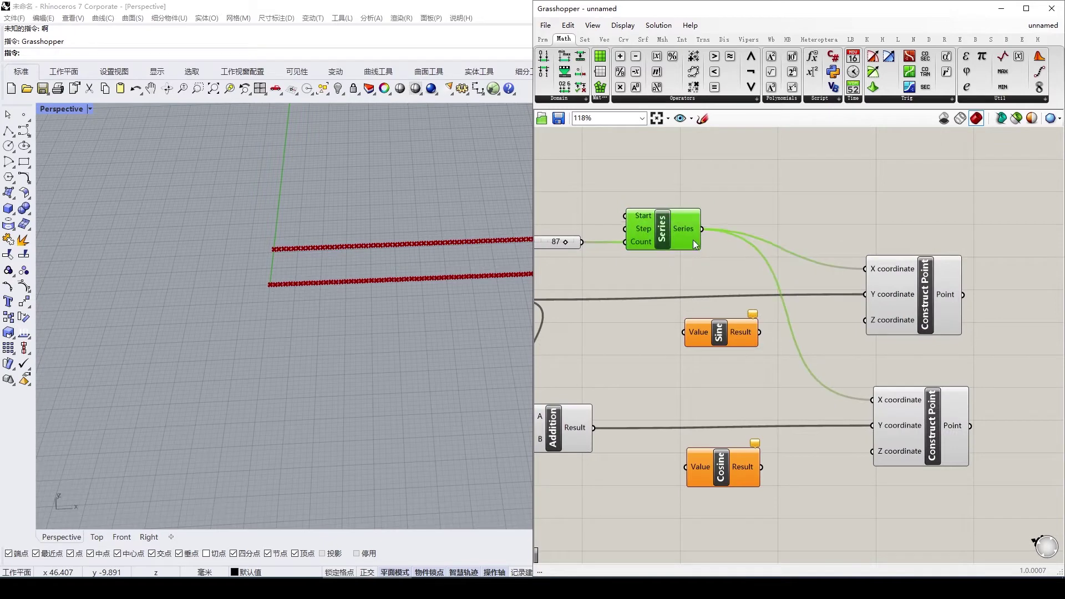
double_click(716, 255)
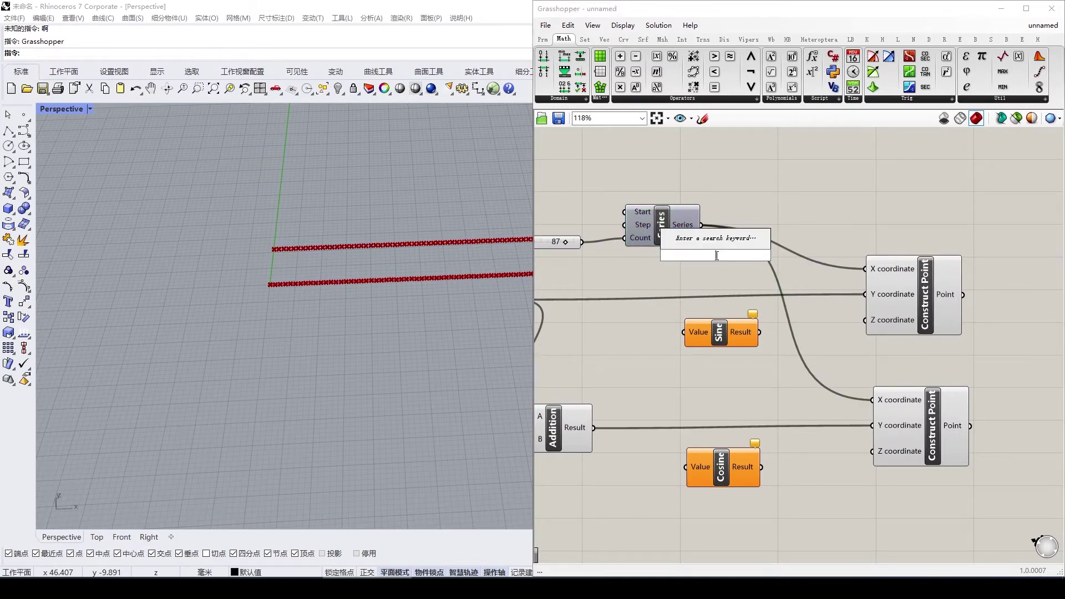
text(/)
key(Return)
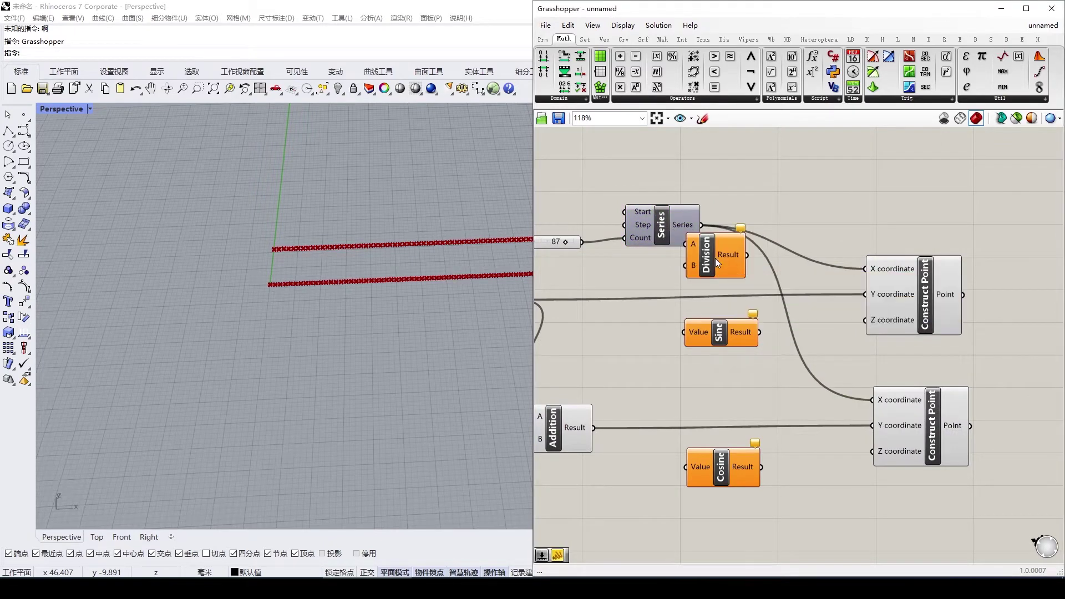
drag(717, 260, 727, 261)
click(659, 281)
double_click(659, 281)
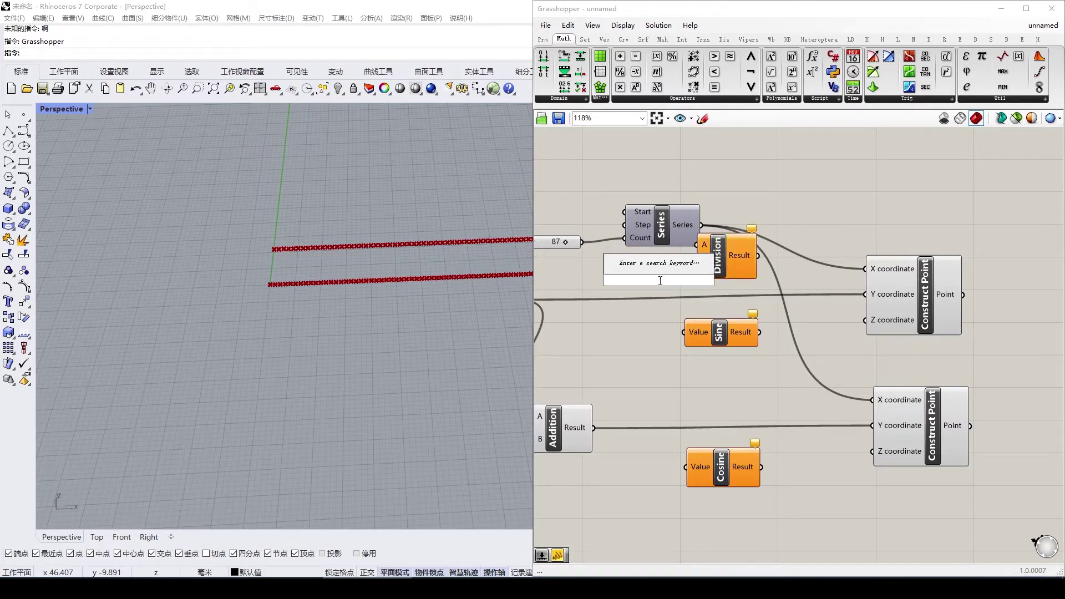
text(1)
text(50)
key(Return)
drag(709, 285, 680, 280)
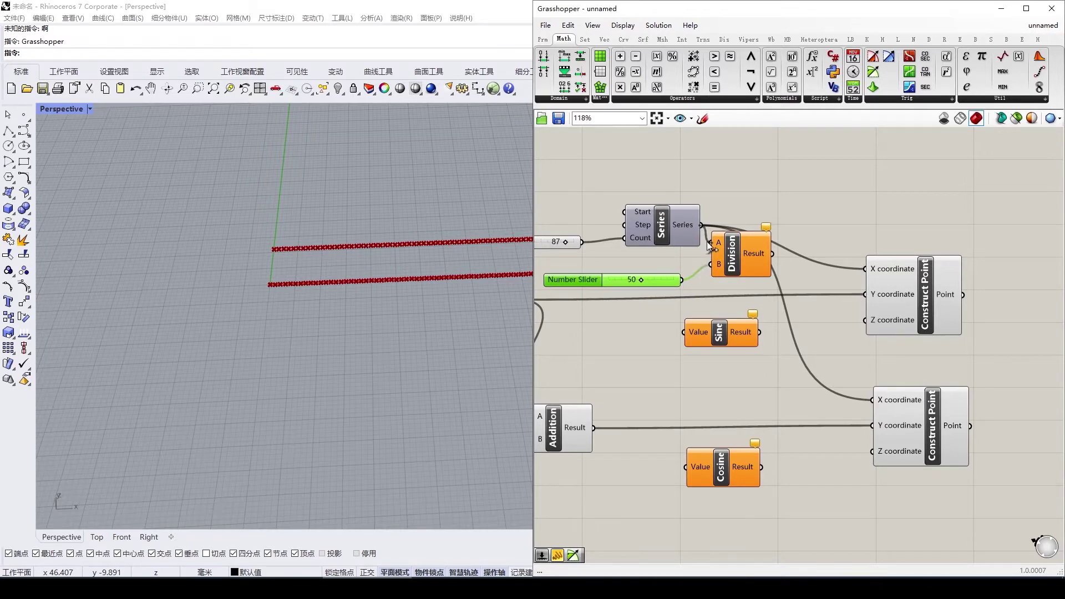
drag(709, 246, 711, 244)
click(731, 265)
key(Delete)
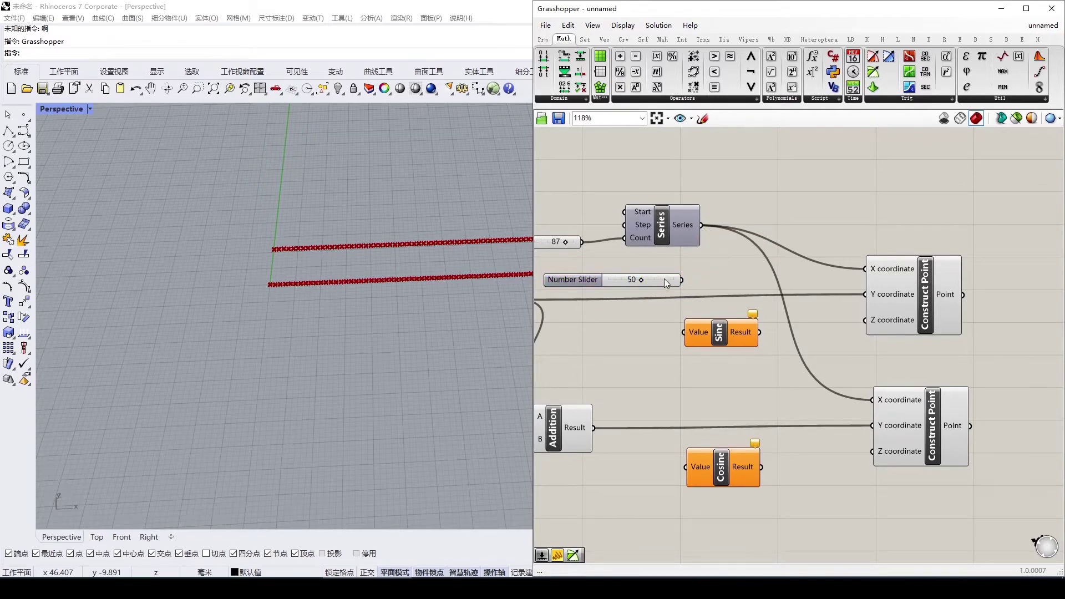
click(664, 280)
key(Delete)
Move the Sine, Cosine and both Construct Point components together farther away from the Series component
scroll(663, 281, down, 1)
right_drag(664, 281, 692, 268)
drag(707, 232, 707, 236)
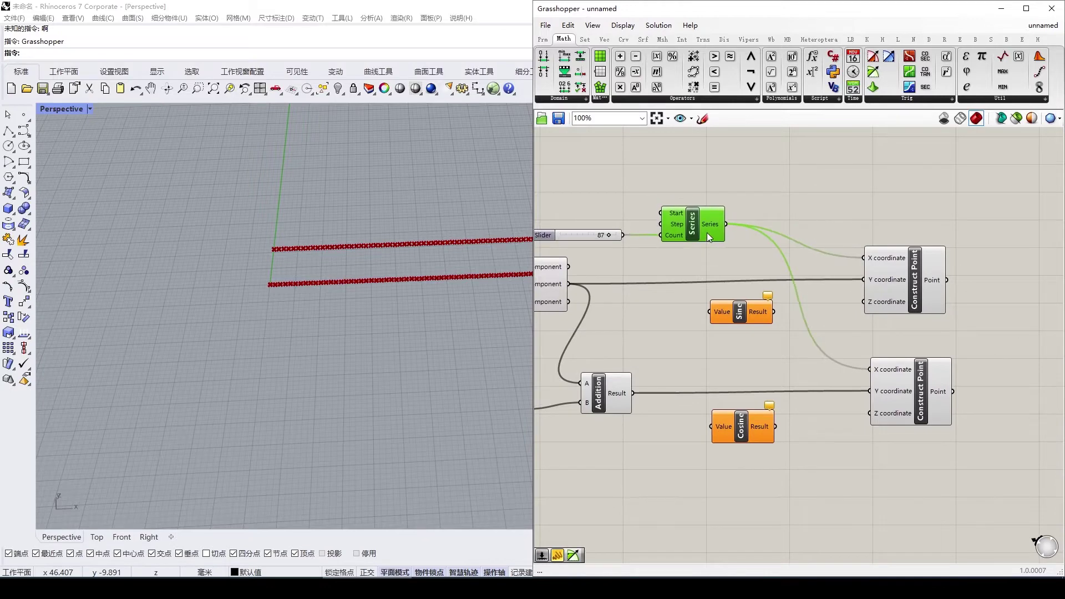
click(736, 249)
scroll(736, 250, down, 2)
drag(888, 233, 704, 450)
drag(812, 365, 896, 365)
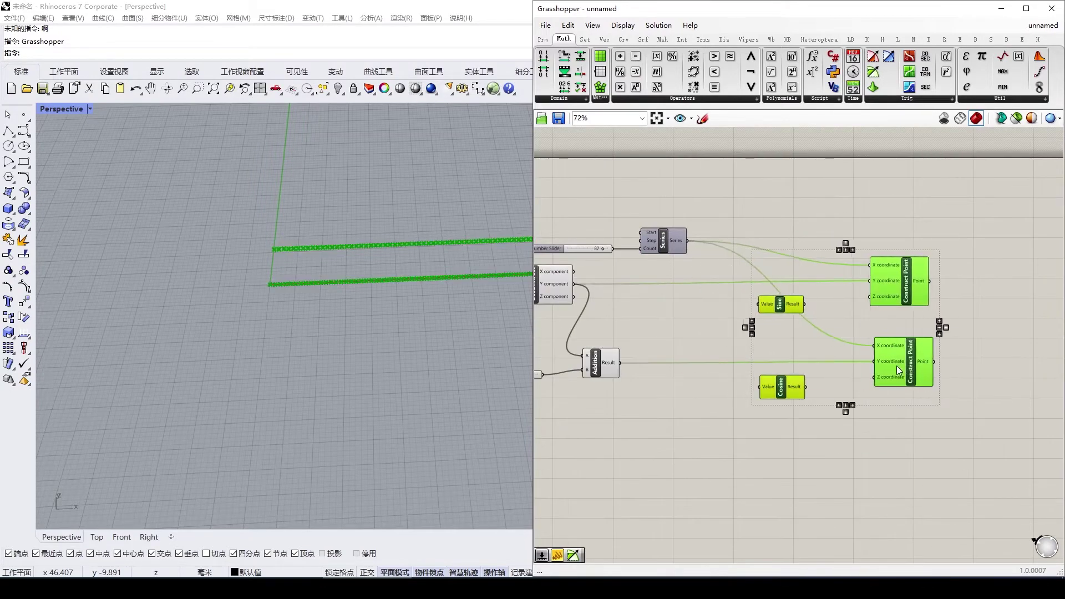
click(682, 266)
Attach a temporary Panel to the Series output to read its values, and delete the Panel
double_click(732, 203)
text(//)
key(Return)
drag(730, 213, 750, 202)
scroll(692, 247, up, 2)
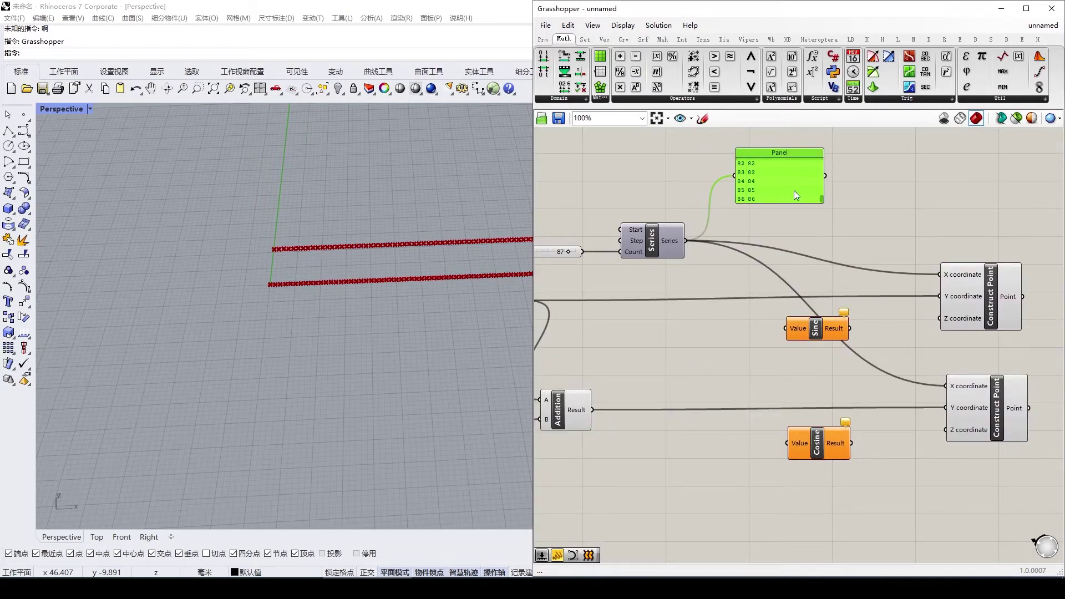
key(Delete)
Add a List Item component between the Series and the upper Construct Point
double_click(758, 211)
text(it)
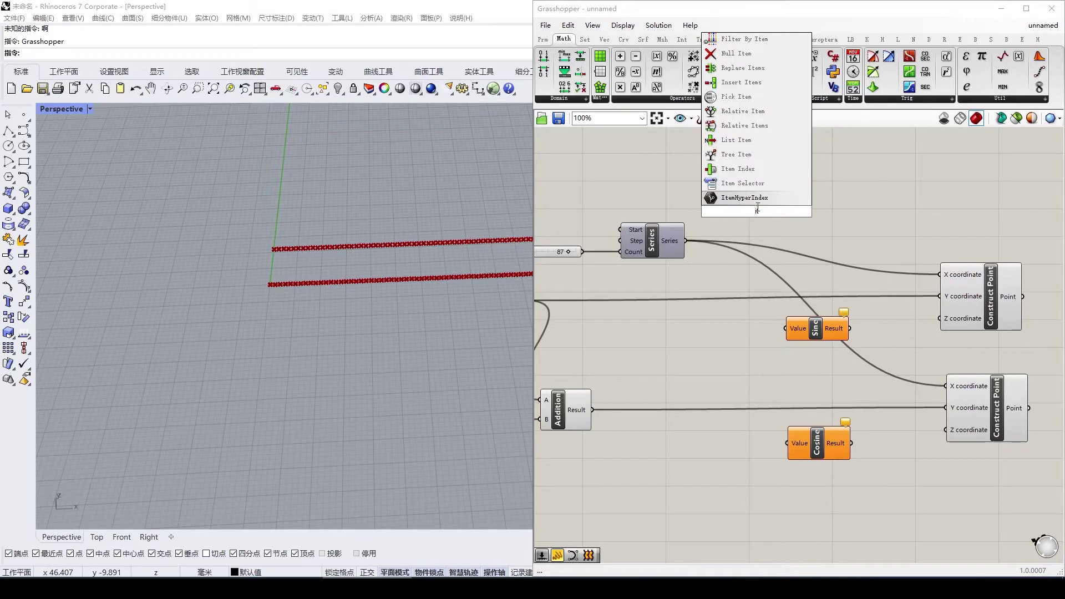
click(750, 172)
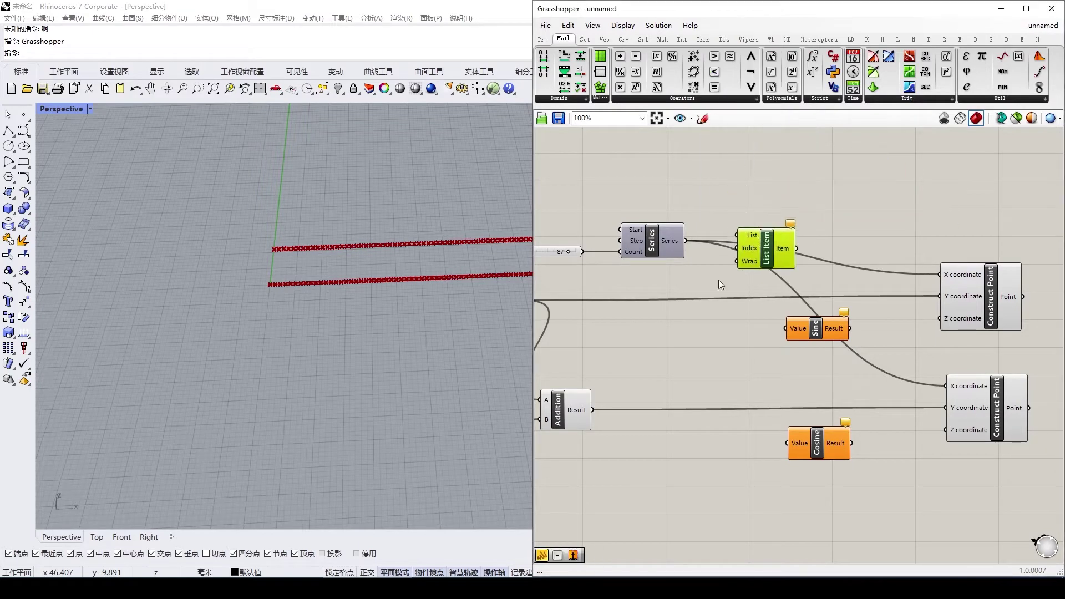
Add a Panel below the Series component and set its content to -1
double_click(681, 311)
text(/)
click(679, 318)
double_click(678, 318)
text(//)
key(Return)
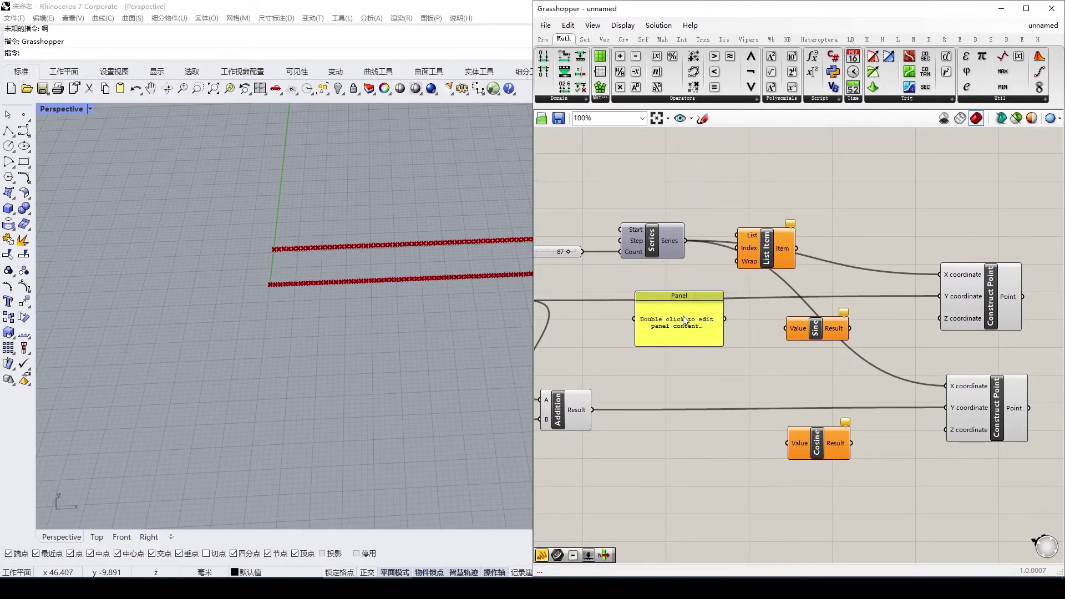
double_click(684, 320)
text(-1)
click(736, 377)
Shrink the -1 Panel, connect it to List Item's Index, and feed the Series output into List
drag(636, 293, 687, 275)
drag(709, 275, 720, 272)
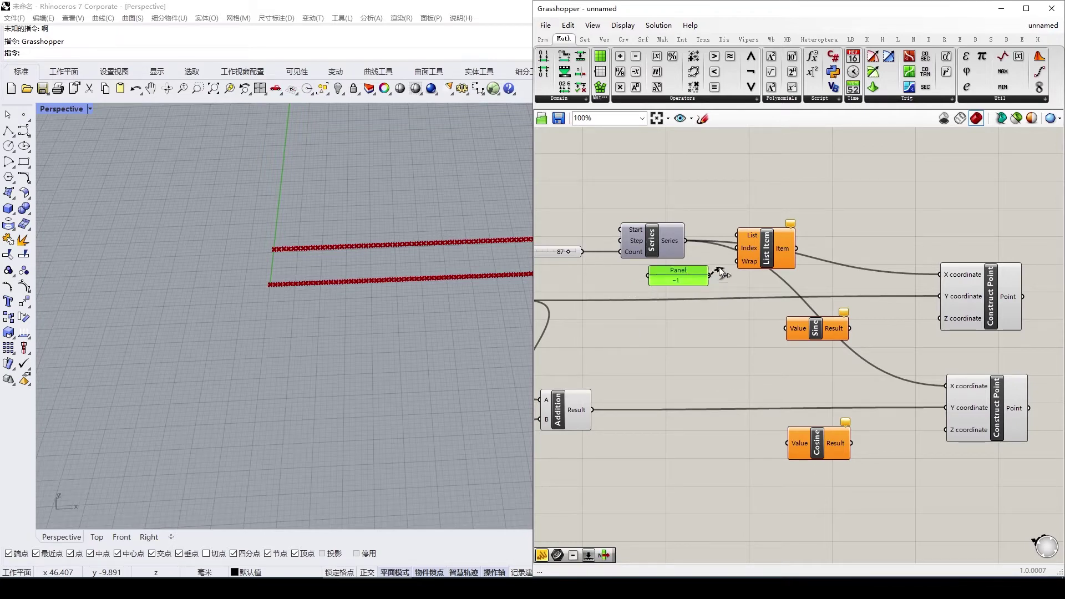
click(770, 256)
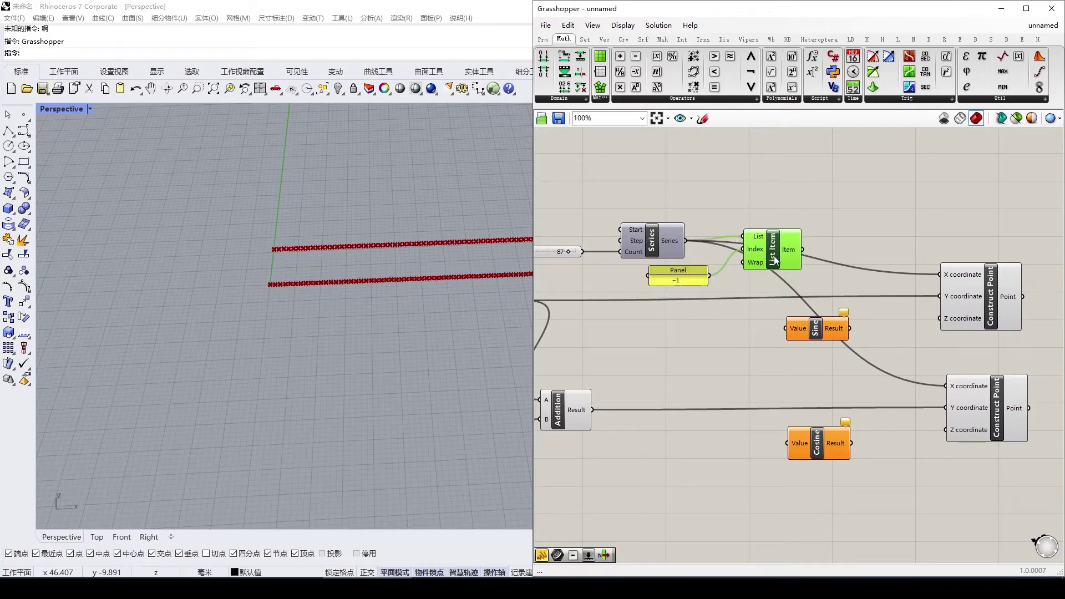
Shift the Sine and List Item components slightly farther from the Series to loosen the layout
right_drag(780, 260, 702, 264)
click(740, 334)
drag(740, 332, 751, 334)
drag(706, 251, 714, 254)
click(760, 242)
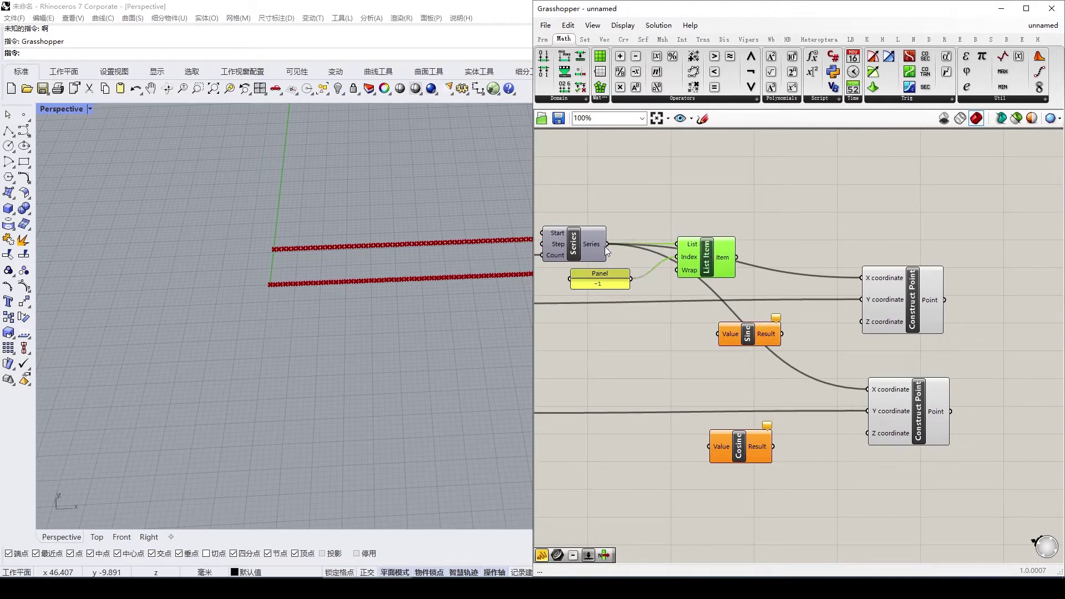
Add a Pi component above the Series and List Item components
double_click(683, 207)
text(pi)
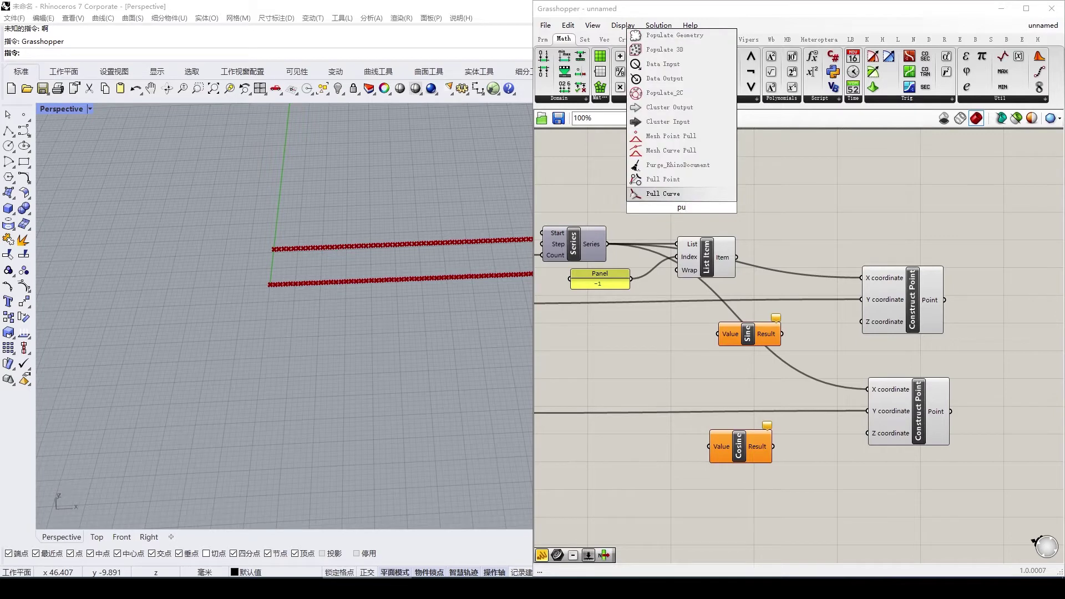
click(675, 194)
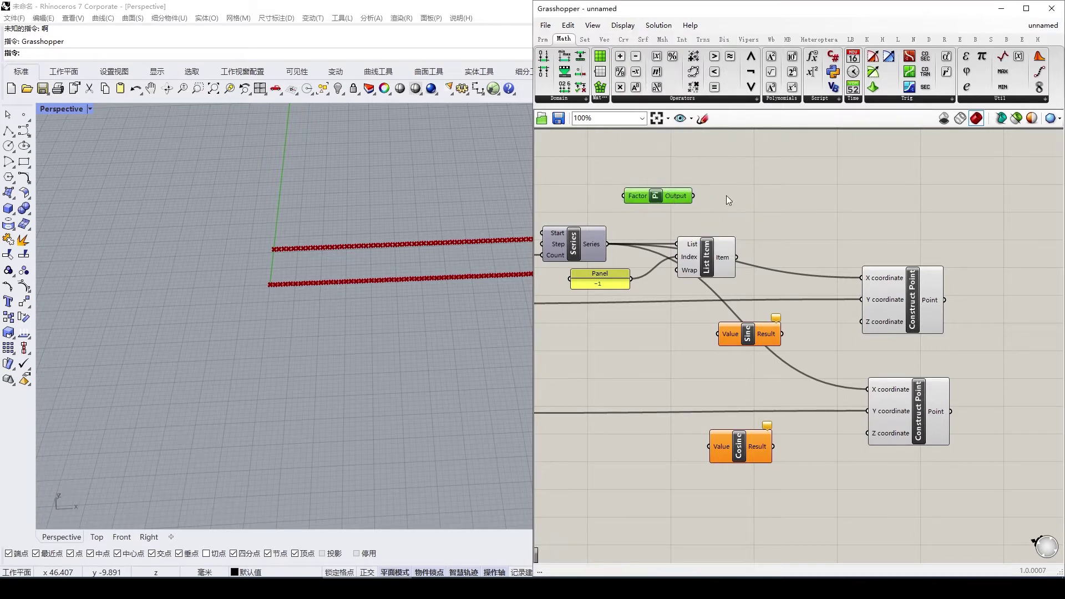
Add a Multiplication component above List Item and connect the Pi output to its A input
double_click(748, 194)
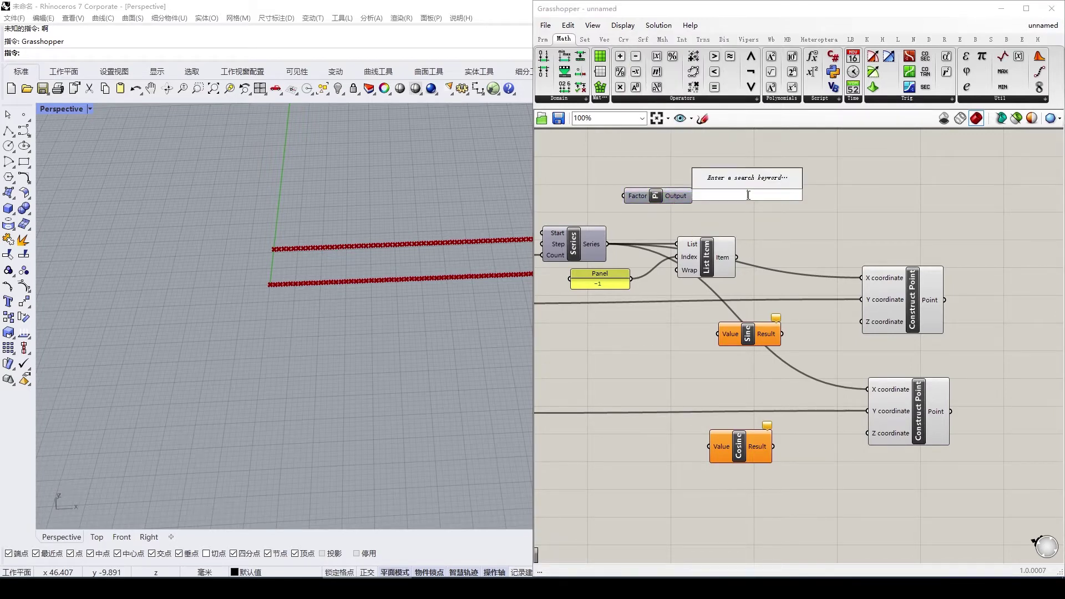
text(*)
key(Return)
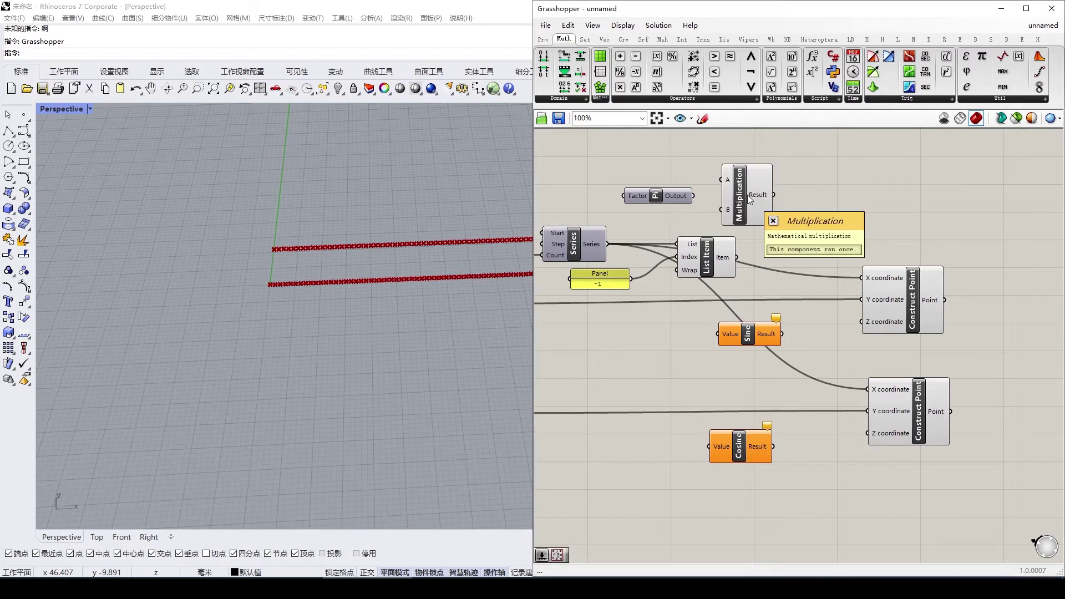
drag(680, 196, 654, 157)
click(734, 195)
drag(735, 194, 713, 172)
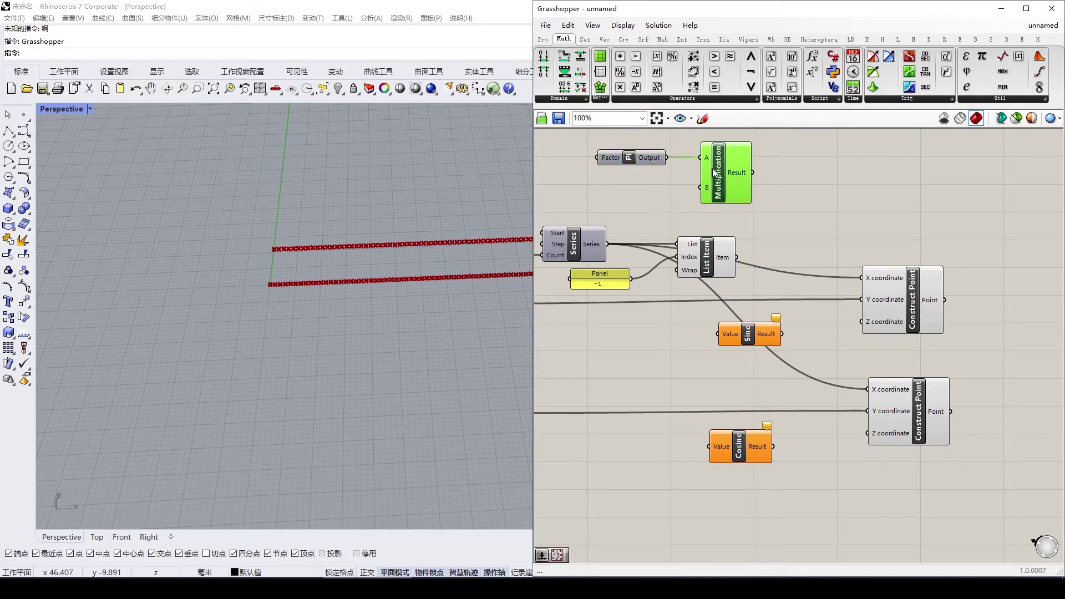
Add a number slider set to 2 and connect it to the Multiplication's B input
scroll(668, 187, up, 1)
double_click(668, 189)
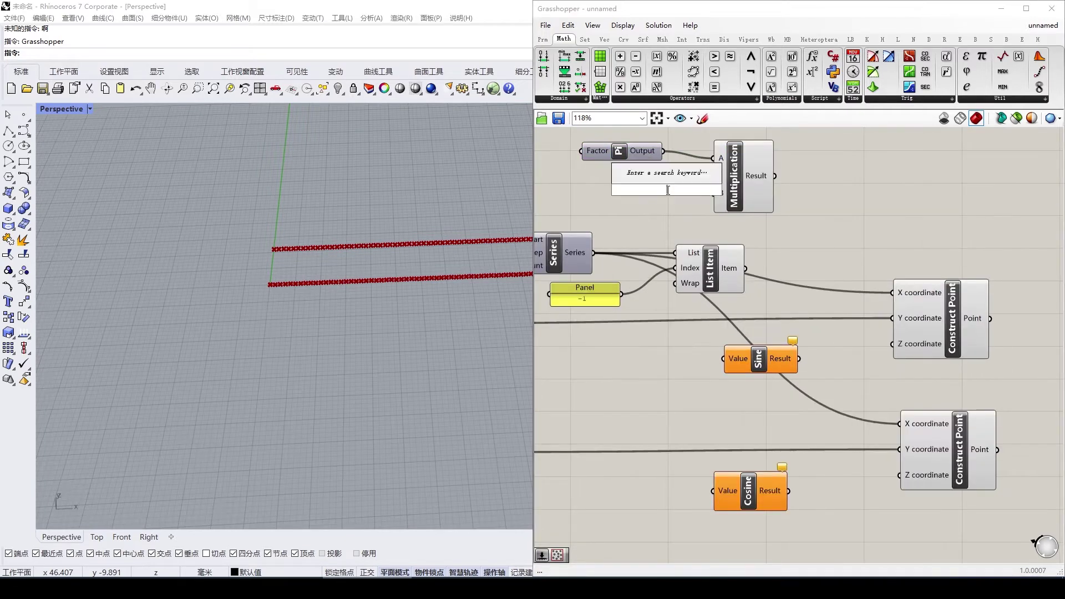
text(2)
key(Return)
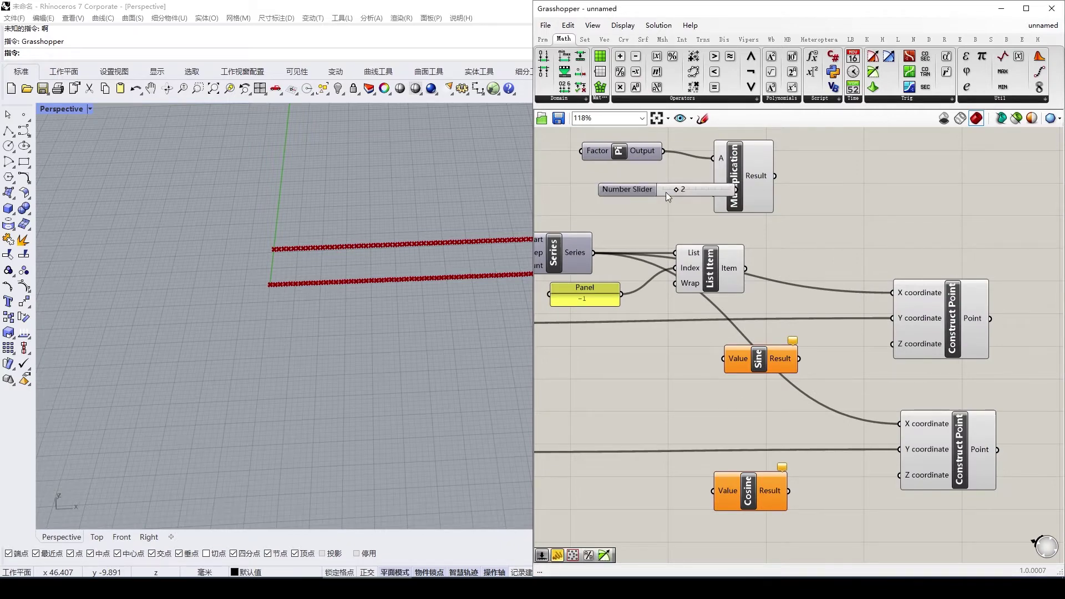
drag(761, 204, 757, 198)
right_drag(831, 217, 770, 225)
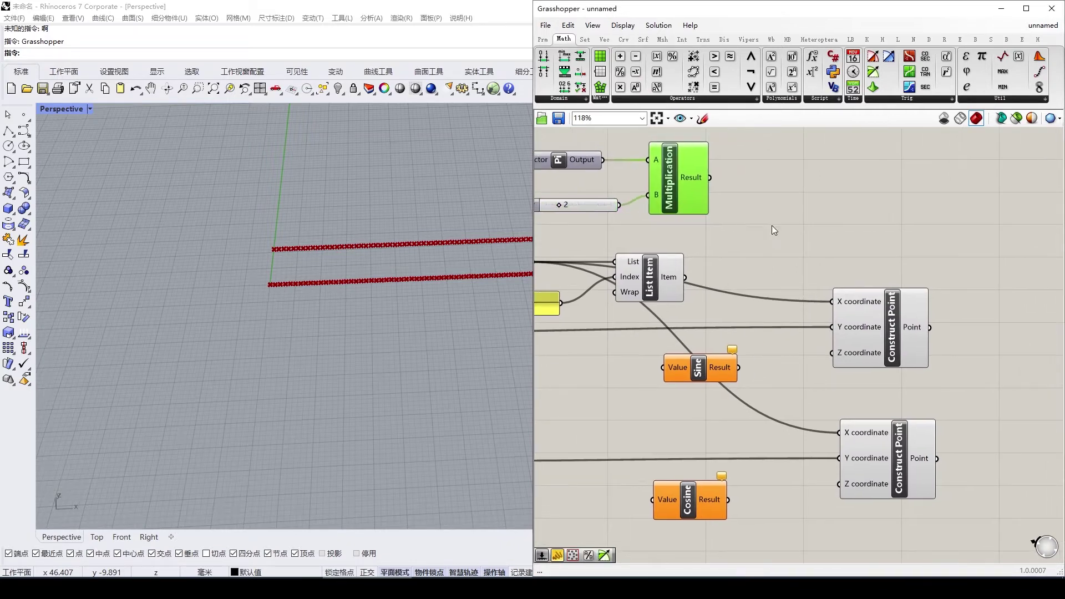
double_click(770, 225)
click(730, 248)
double_click(756, 230)
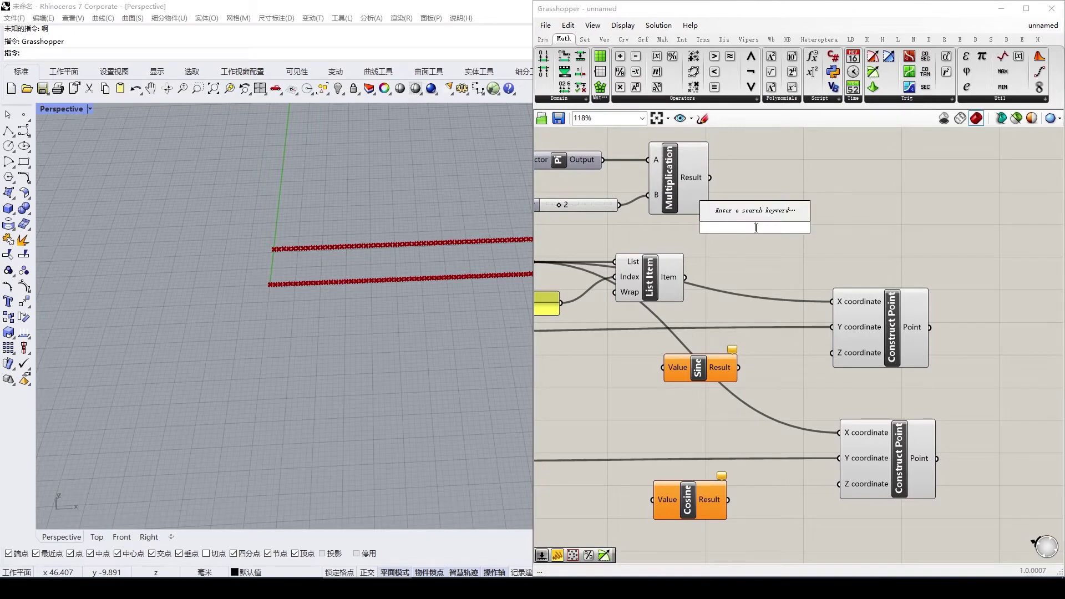
click(733, 254)
Widen the gap between Series and List Item, moving List Item closer to the upper Construct Point
scroll(734, 253, down, 1)
right_drag(684, 276, 738, 262)
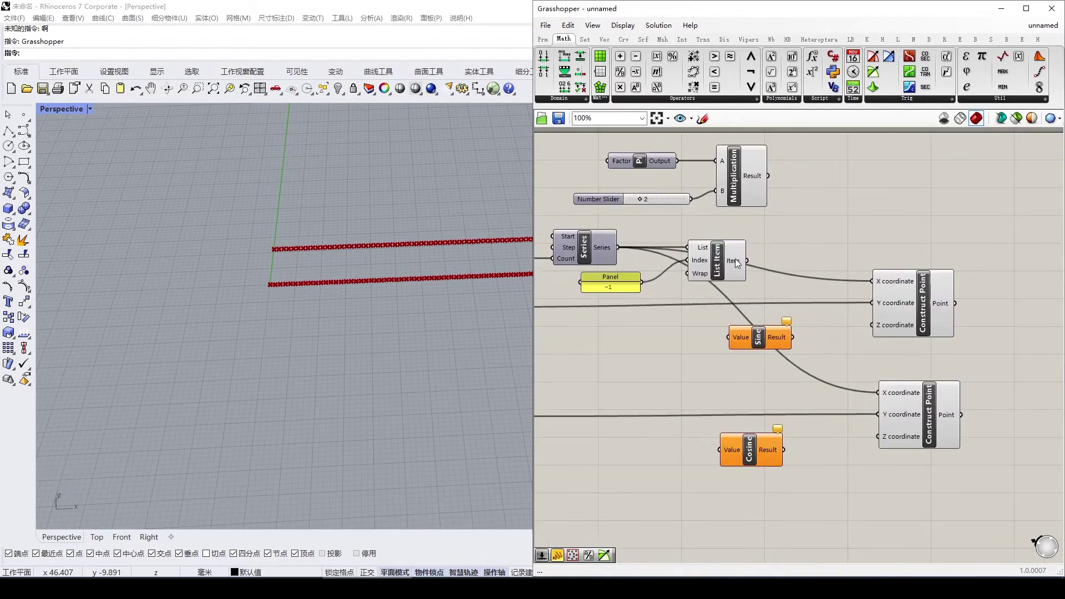
drag(736, 264, 750, 264)
drag(595, 256, 601, 256)
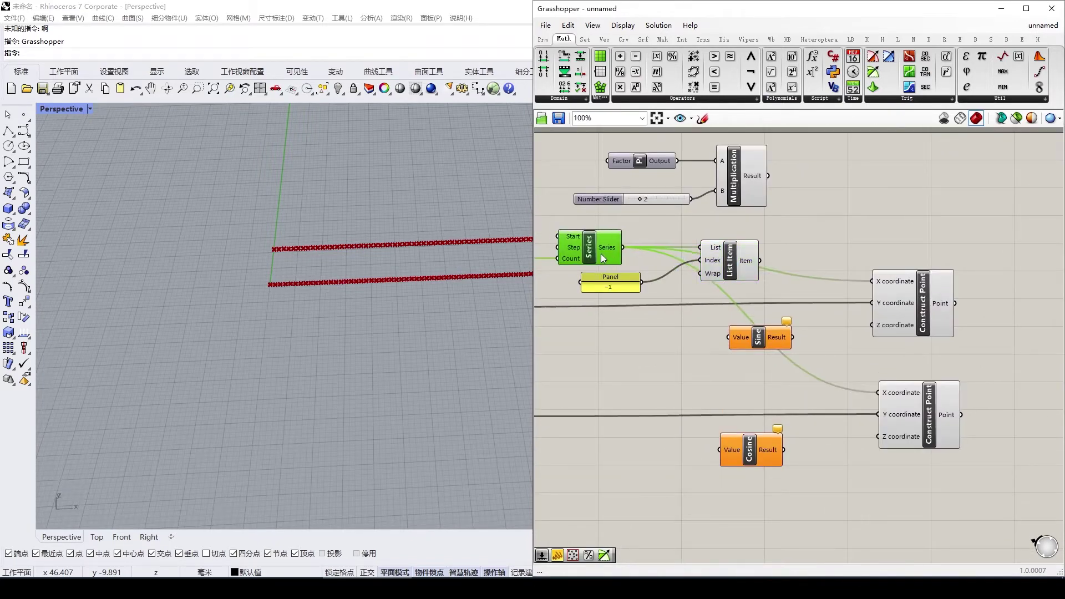
double_click(798, 245)
drag(744, 276, 767, 271)
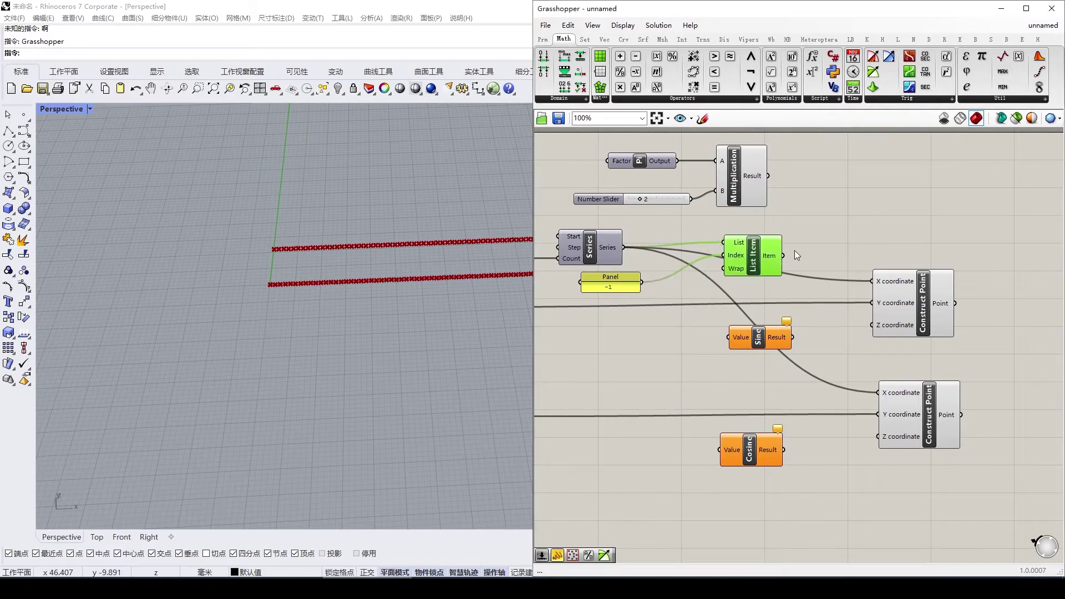
Add a Division component after List Item, with the Multiplication result into A and the List Item output into B
click(794, 250)
double_click(815, 241)
text(/)
key(Return)
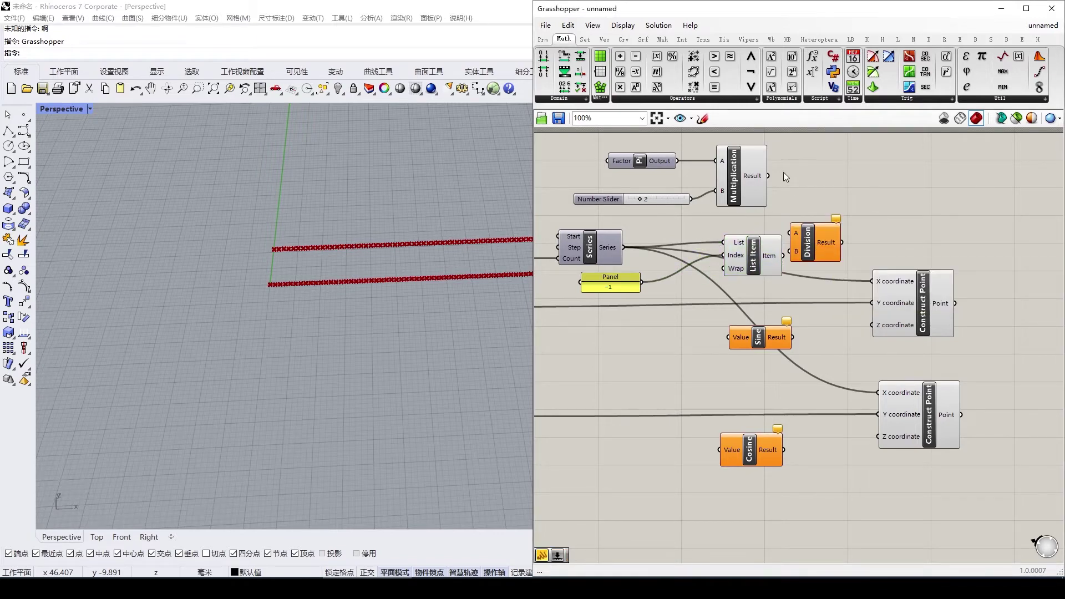
drag(783, 255, 719, 338)
Move both Construct Points farther from the Division component to make room for more components
click(929, 237)
right_drag(930, 236, 789, 237)
drag(782, 305, 886, 299)
drag(788, 416, 915, 400)
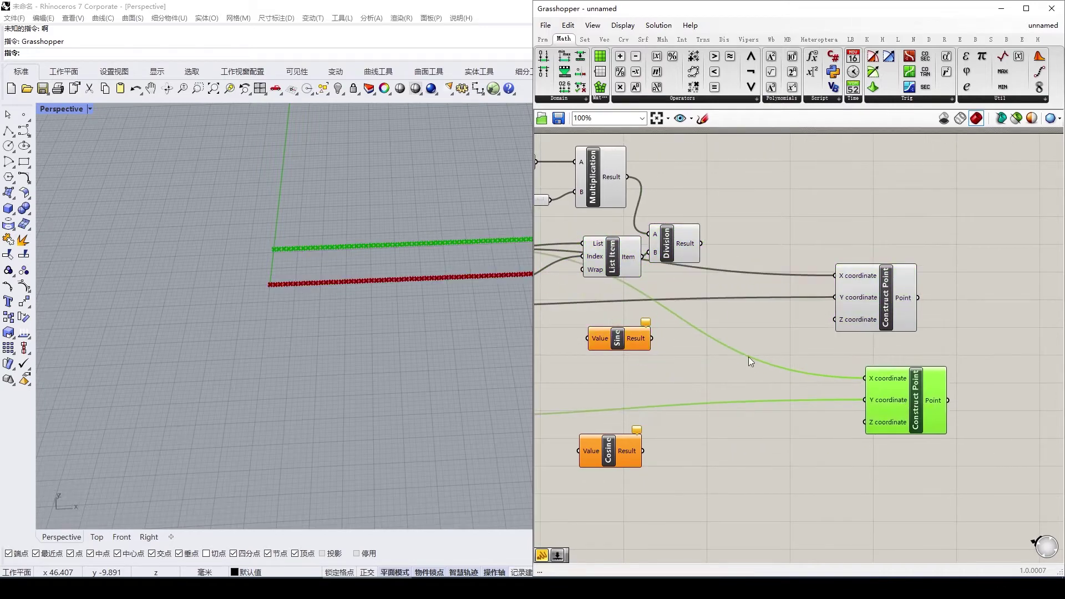
Move Sine and Cosine closer to the Construct Points and connect the Division result to both Value inputs
drag(617, 340, 646, 340)
drag(616, 462, 720, 456)
drag(651, 343, 676, 331)
click(707, 254)
drag(672, 430, 674, 434)
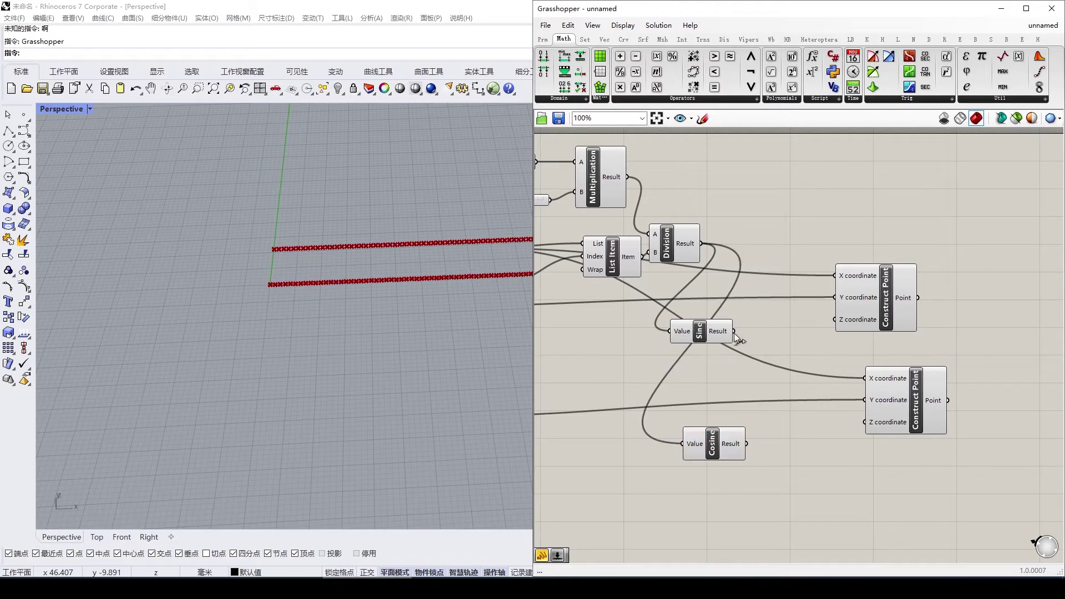
Connect the Sine result to the upper Construct Point's Z coordinate and the Cosine result to the lower one's
drag(830, 327, 834, 319)
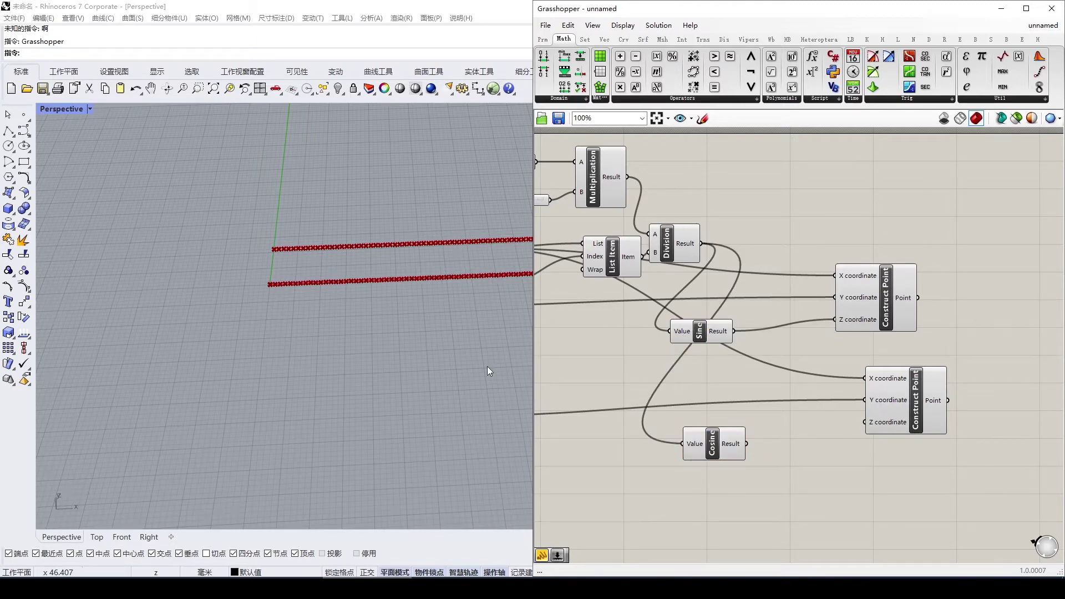
right_drag(490, 368, 420, 309)
drag(747, 444, 915, 411)
right_drag(311, 355, 371, 347)
Reposition the Sine component and the upper Construct Point so their connecting wire runs cleanly
drag(686, 327, 727, 302)
drag(847, 309, 868, 303)
right_drag(627, 334, 602, 335)
drag(727, 316, 721, 330)
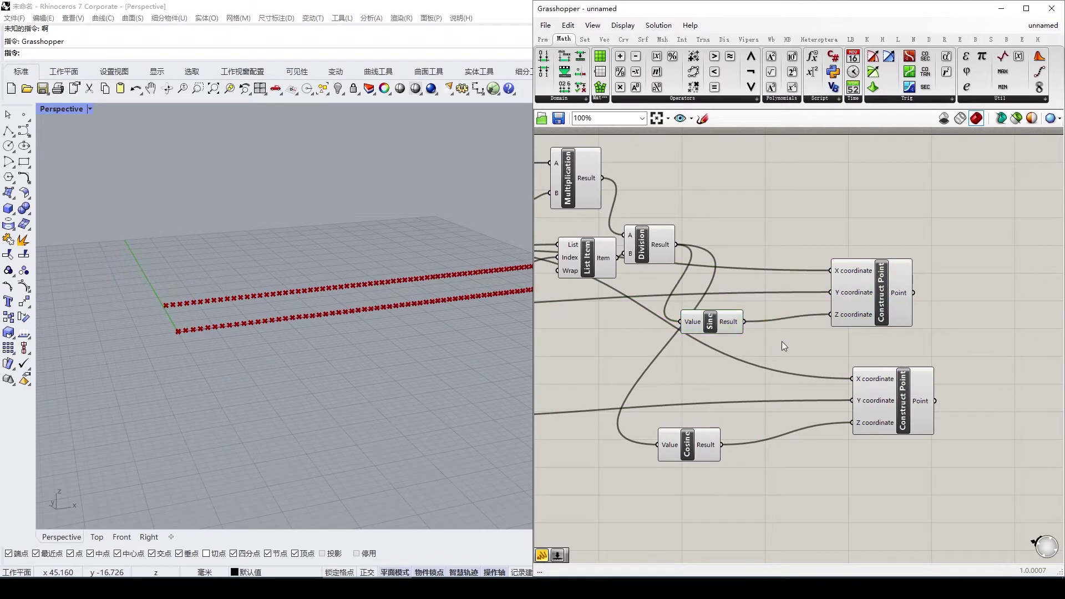
Add a Multiplication component and place it below the wire between Sine and the upper Construct Point
double_click(781, 341)
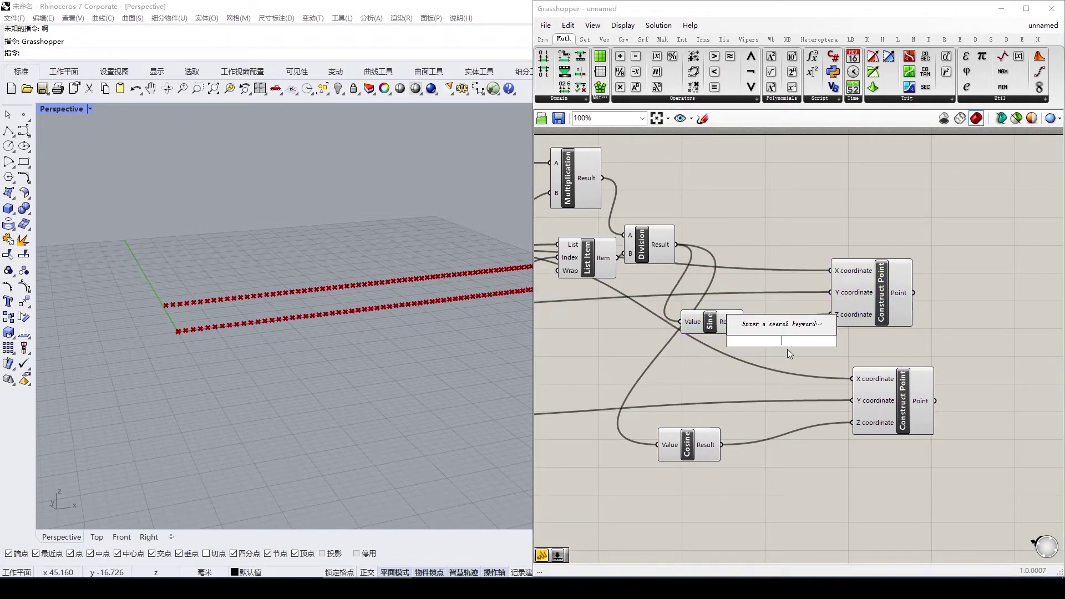
text(*)
key(Return)
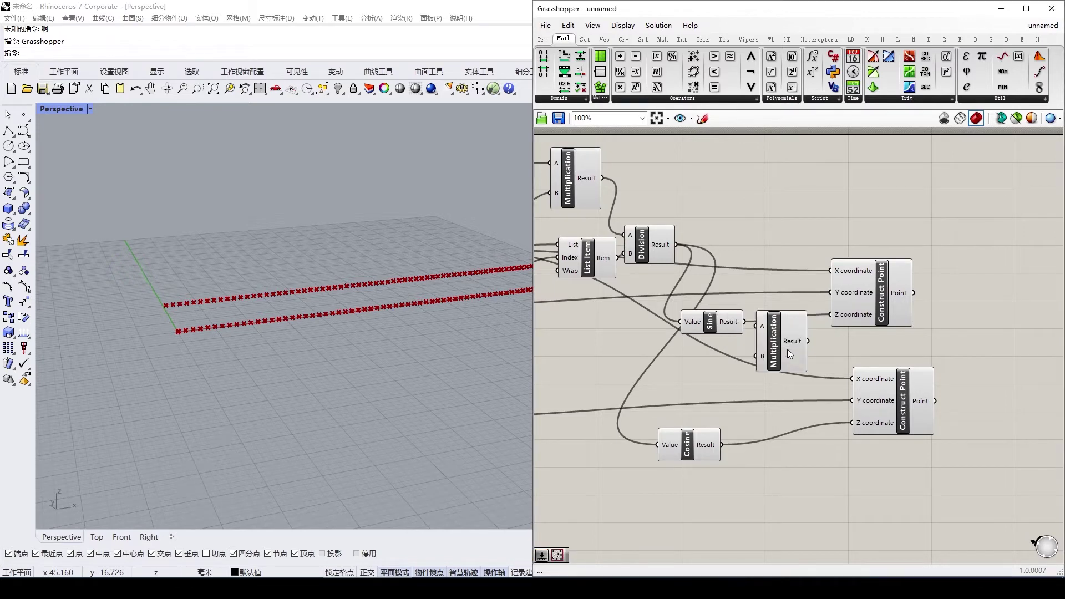
drag(786, 350, 806, 372)
double_click(718, 375)
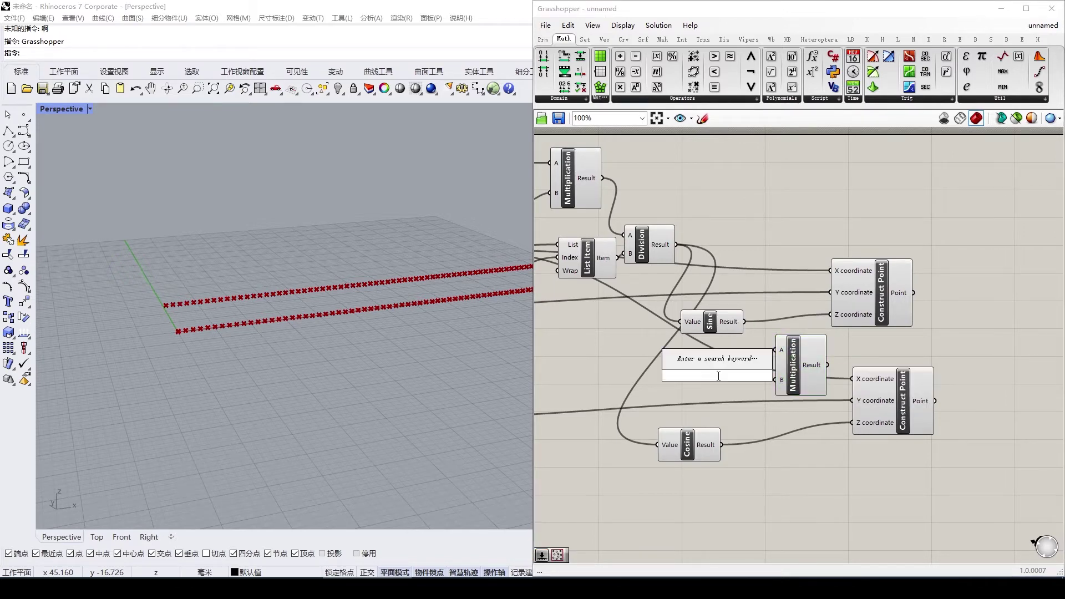
text(//)
key(Return)
drag(718, 376, 781, 388)
key(Delete)
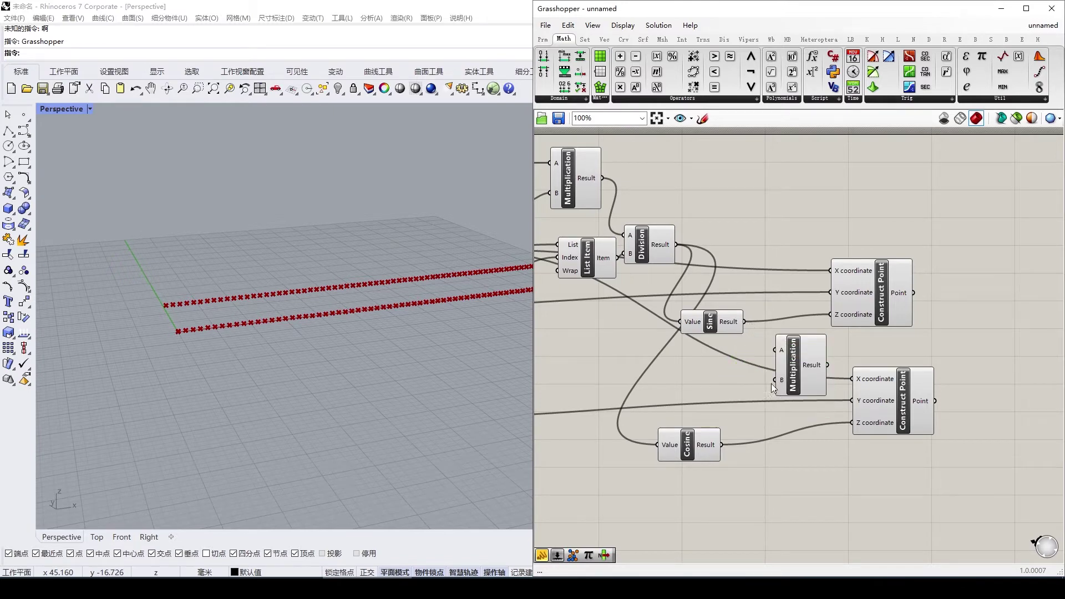
Shift the Division and Sine components slightly toward the Construct Points to tidy the wires between them
drag(713, 326, 713, 324)
drag(654, 244, 670, 250)
click(722, 323)
right_drag(713, 322, 771, 291)
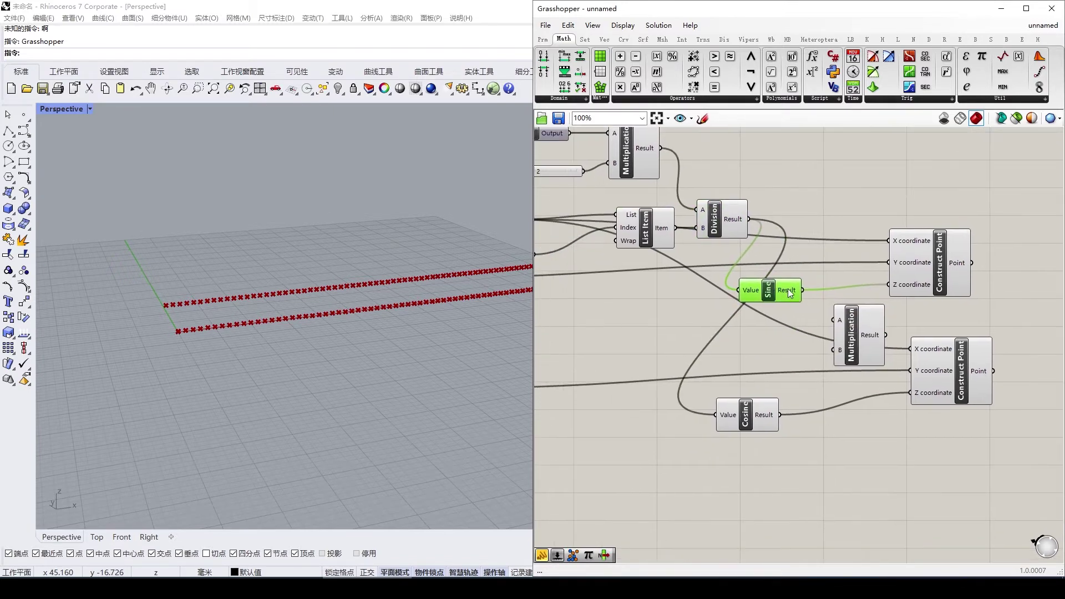
drag(790, 293, 800, 288)
right_drag(699, 288, 712, 270)
mouse_move(327, 338)
right_down()
mouse_move(319, 304)
mouse_move(321, 333)
mouse_move(308, 342)
right_up()
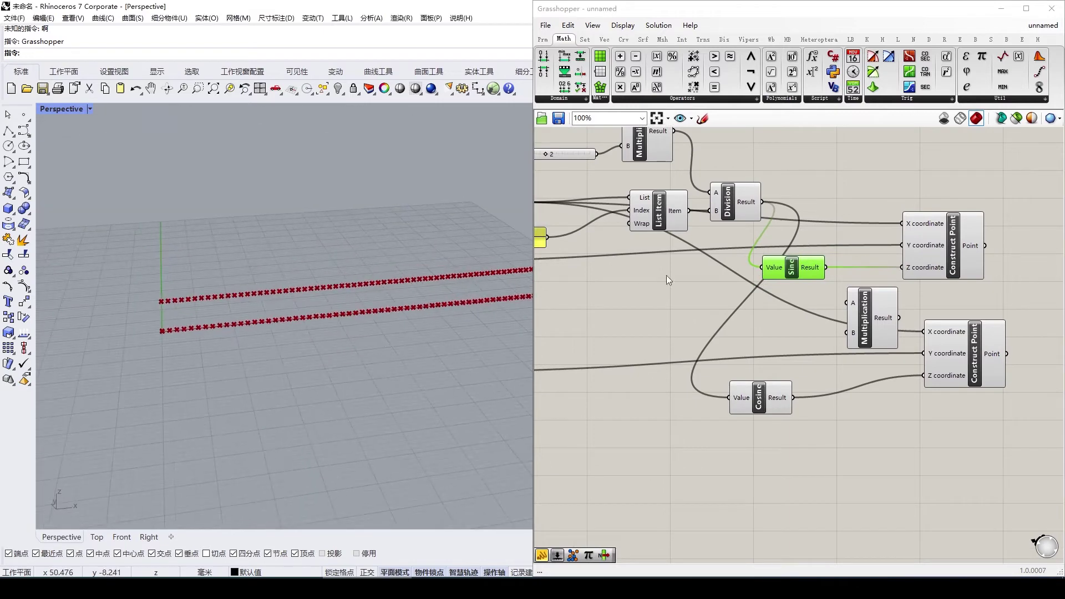
Move the List Item component lower and away from Division, clear of the wires running from Series
right_drag(667, 275, 663, 293)
drag(740, 223, 747, 220)
click(760, 233)
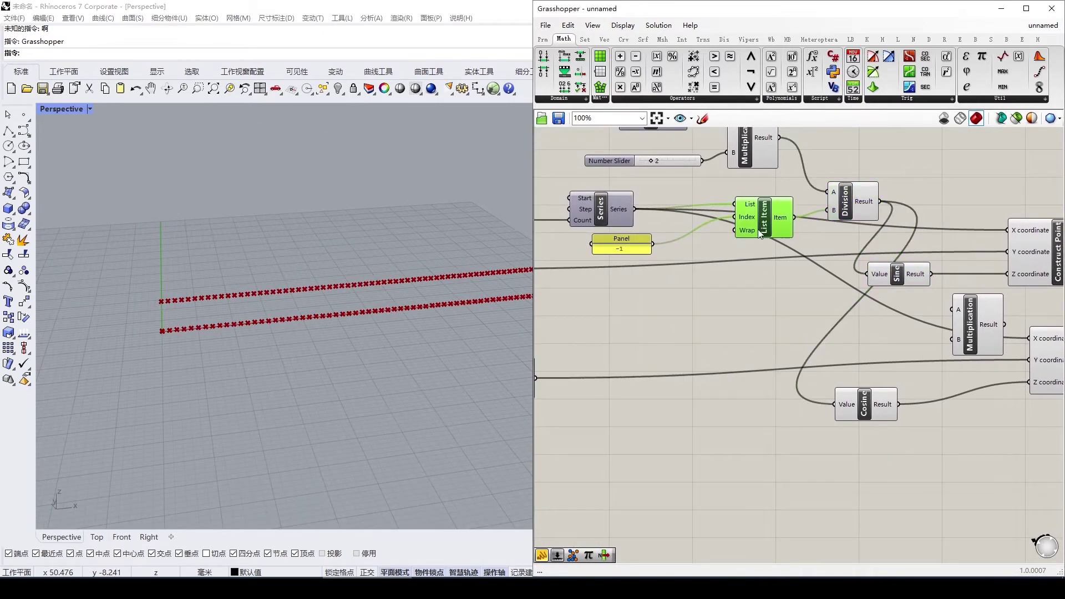
scroll(764, 239, up, 2)
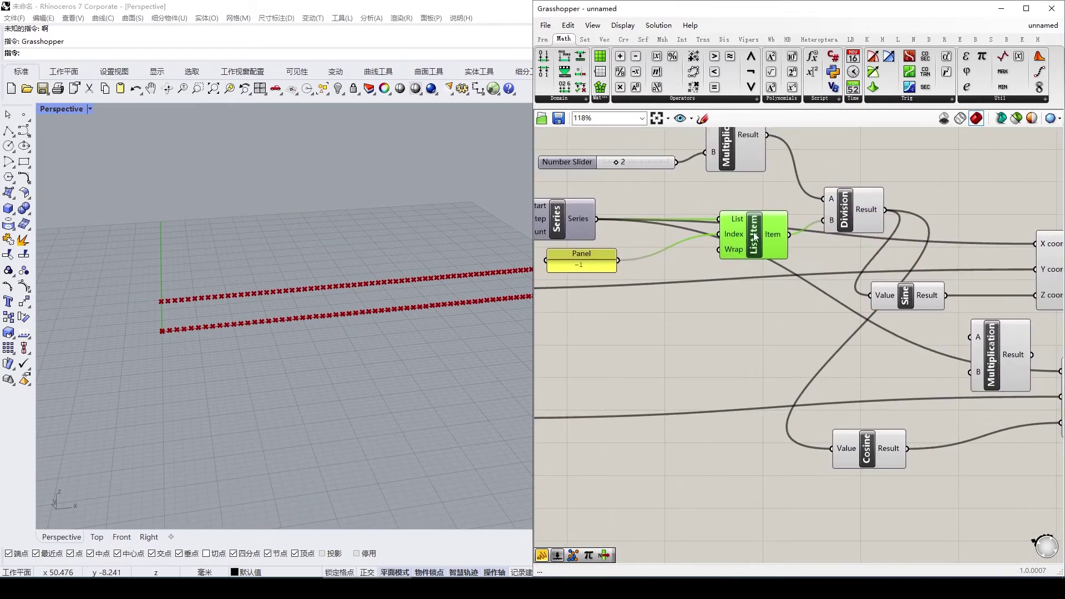
scroll(737, 242, up, 1)
scroll(711, 259, down, 2)
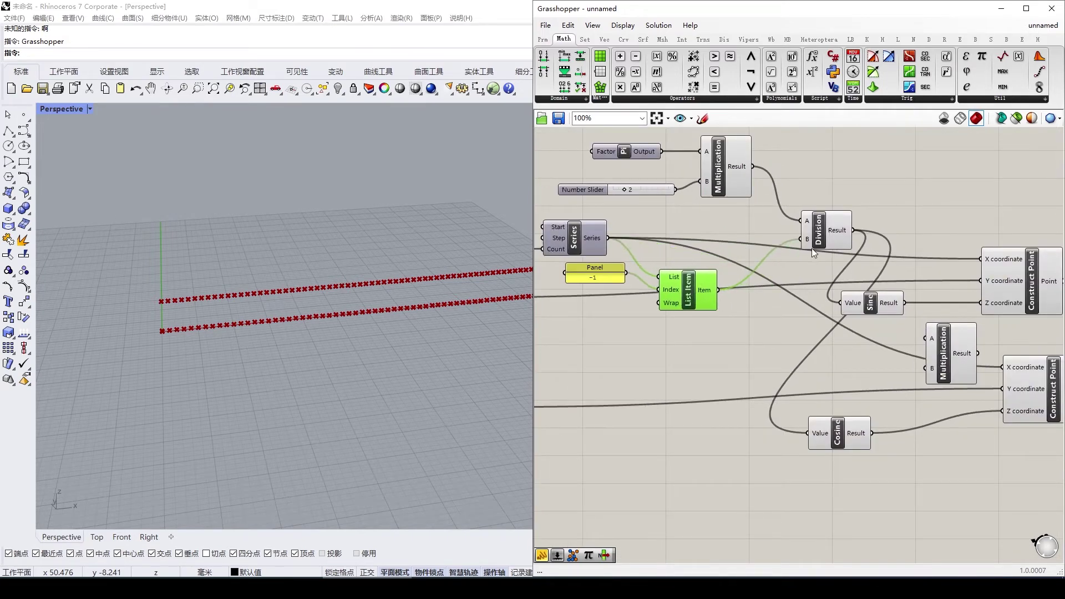
Replace the Division component with a new one that divides the Series values by the List Item output
click(818, 241)
key(Delete)
click(687, 290)
right_drag(614, 301, 674, 255)
right_drag(749, 240, 733, 265)
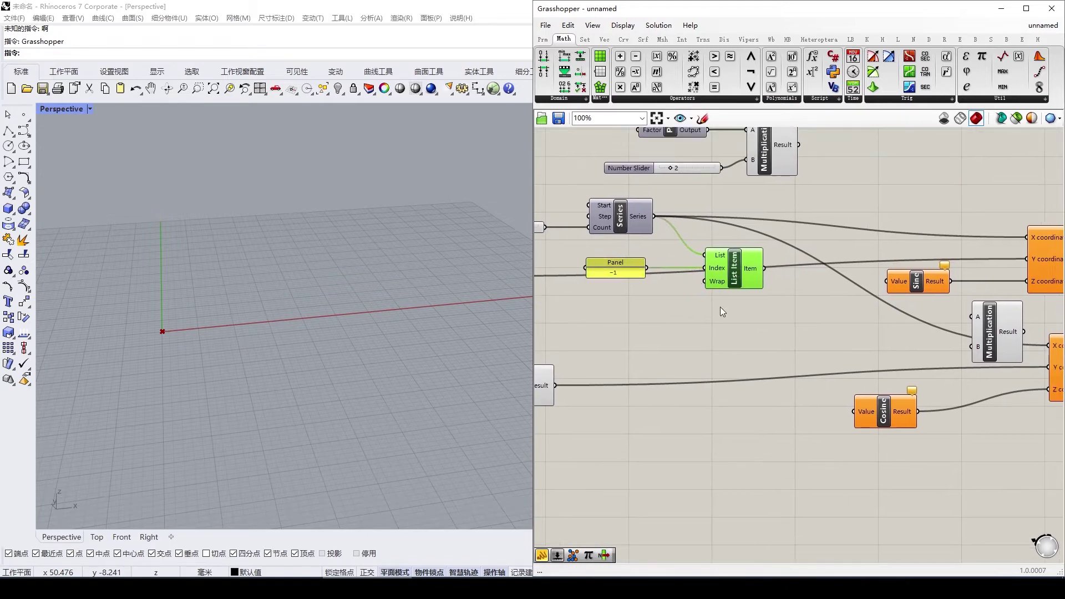
double_click(800, 202)
key(Return)
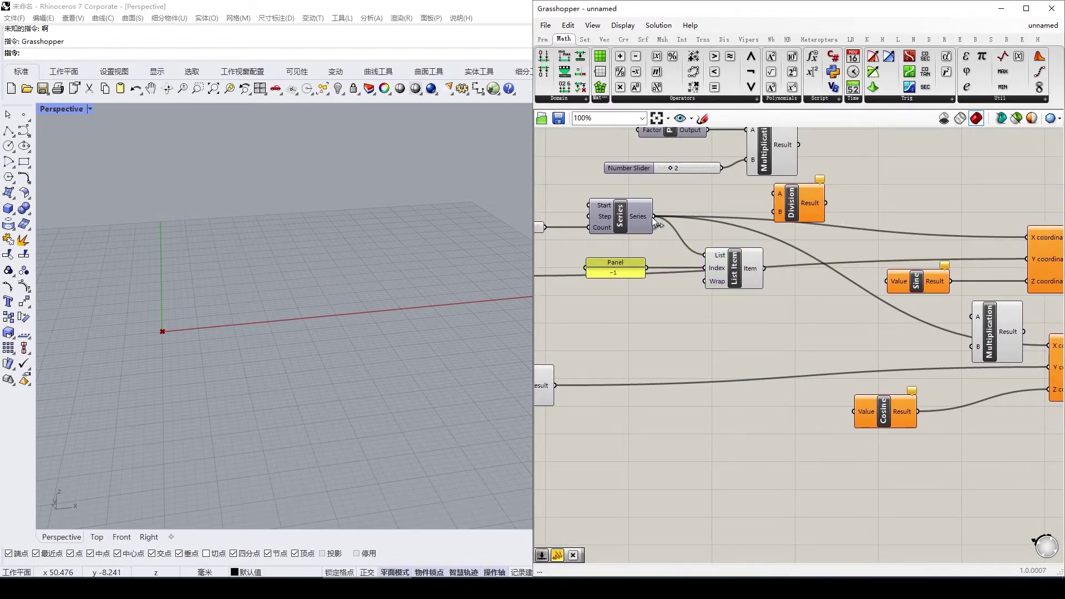
right_drag(804, 232, 749, 259)
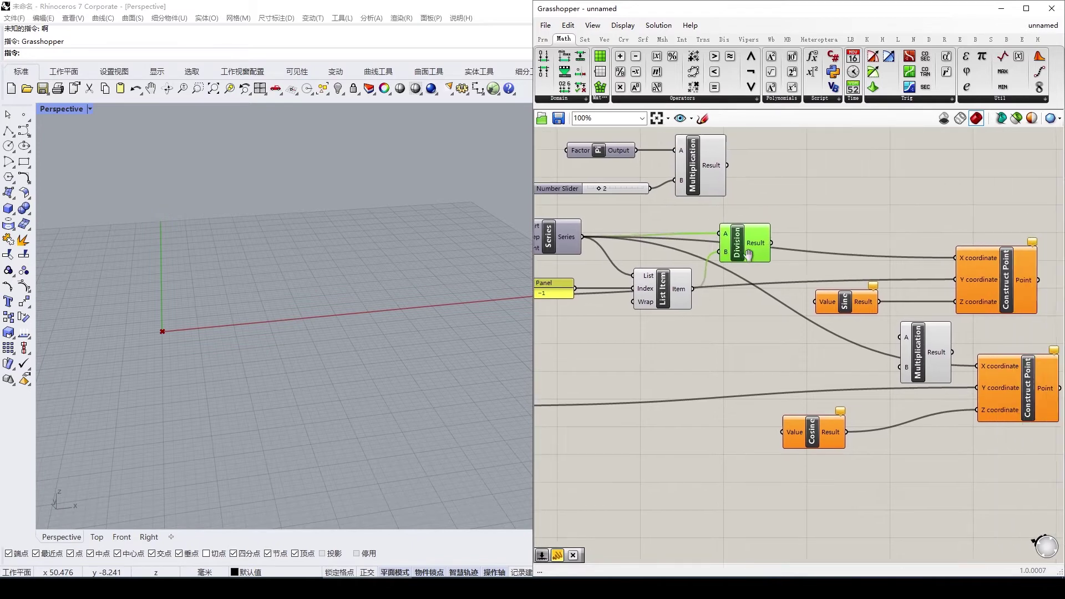
Add a Multiplication of the Pi product and the Division result, and connect its result to Sine's Value input
double_click(778, 200)
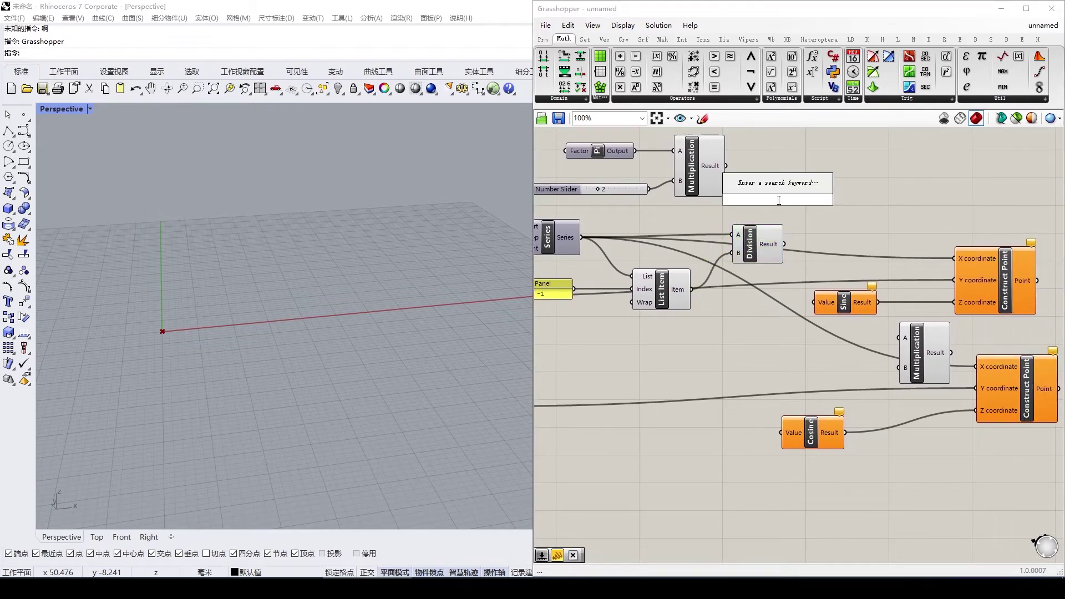
text(Multiplication)
key(Return)
drag(793, 208, 836, 215)
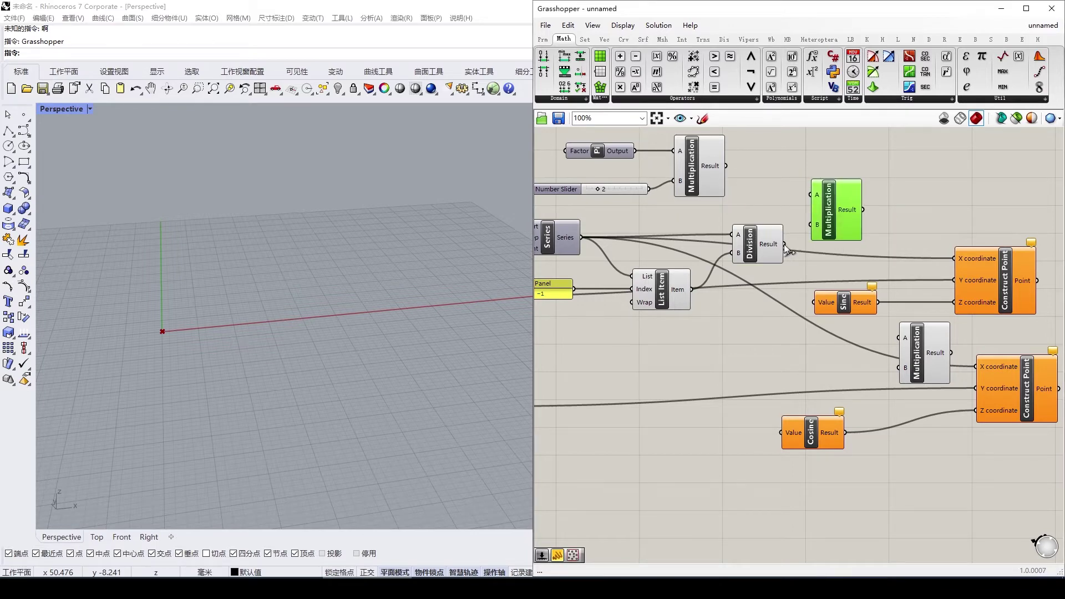
drag(719, 165, 717, 179)
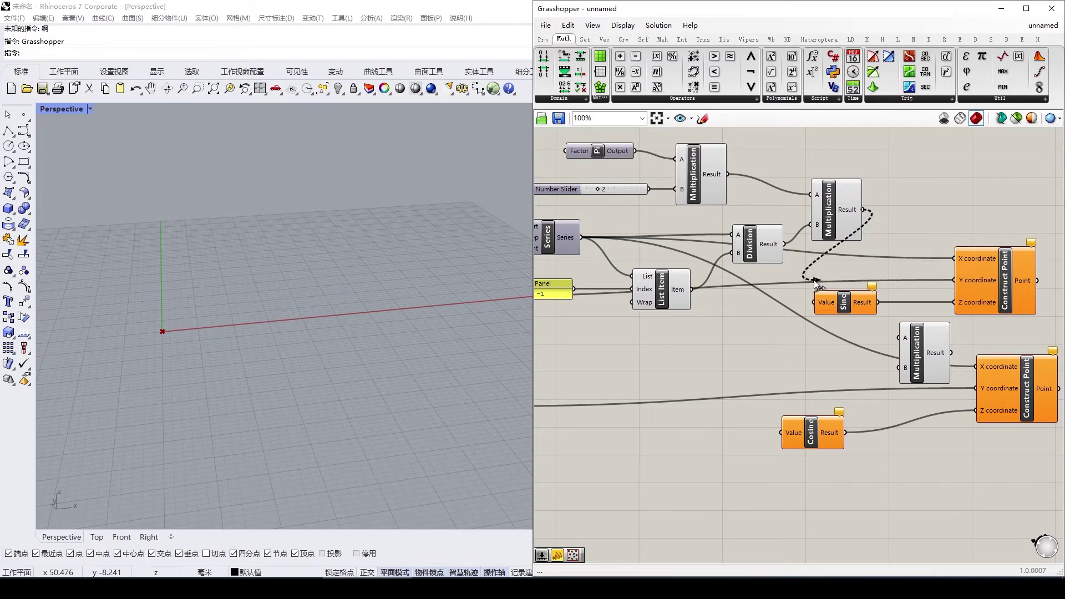
drag(815, 283, 813, 302)
Switch the Rhino viewport to the Front view and examine the wave profile of the point row
right_drag(299, 333, 258, 313)
click(124, 538)
scroll(332, 368, down, 9)
right_drag(488, 348, 334, 351)
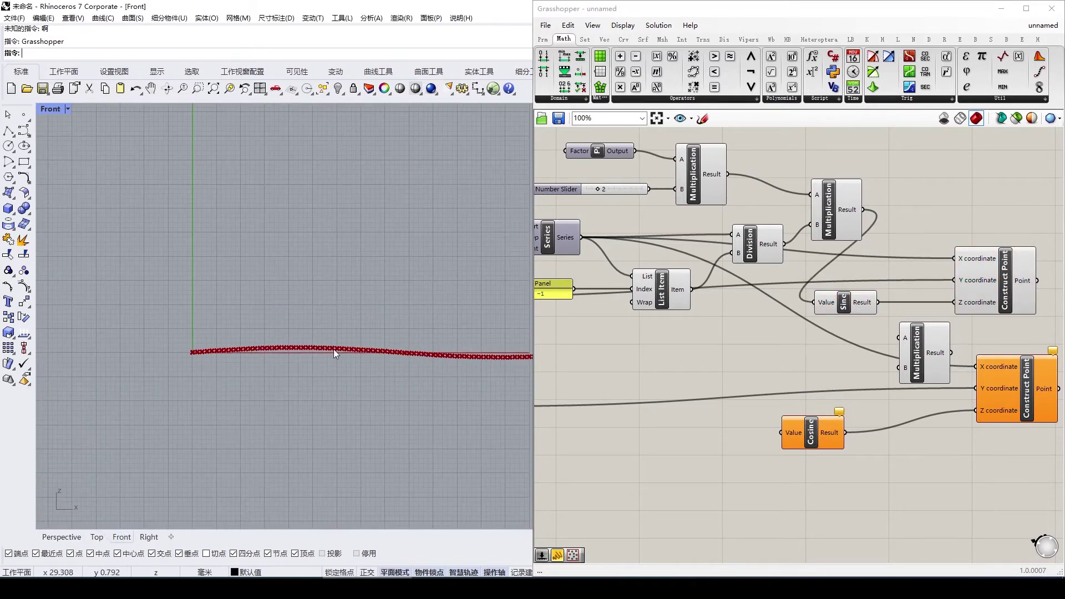
Move both Construct Points and the unconnected Multiplication farther from Sine and Cosine to make room for a slider
right_drag(900, 290, 834, 290)
drag(796, 302, 804, 303)
right_drag(848, 314, 755, 303)
drag(860, 368, 915, 374)
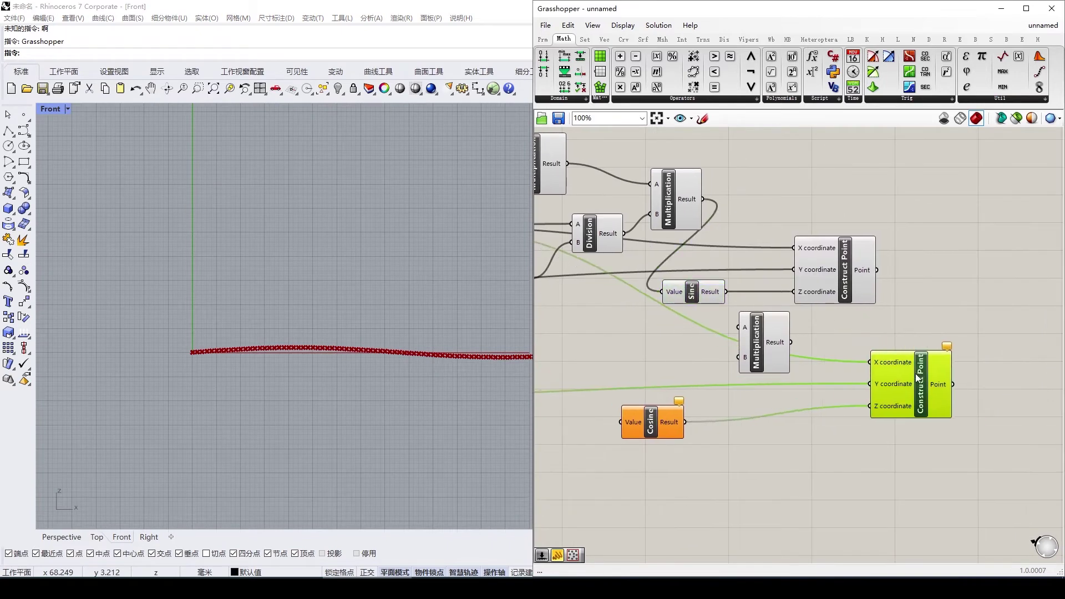
drag(831, 282, 888, 274)
drag(754, 335, 828, 328)
Add a Number Slider of 2, multiply the Sine result by it and feed the product into the upper Construct Point's Z coordinate
double_click(751, 332)
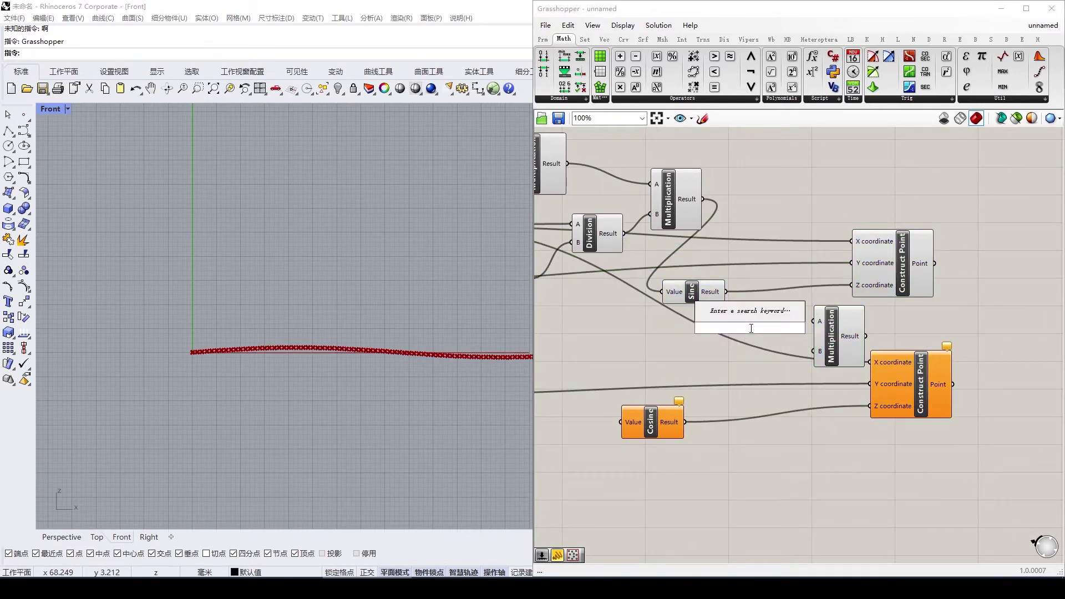
text(2)
key(Return)
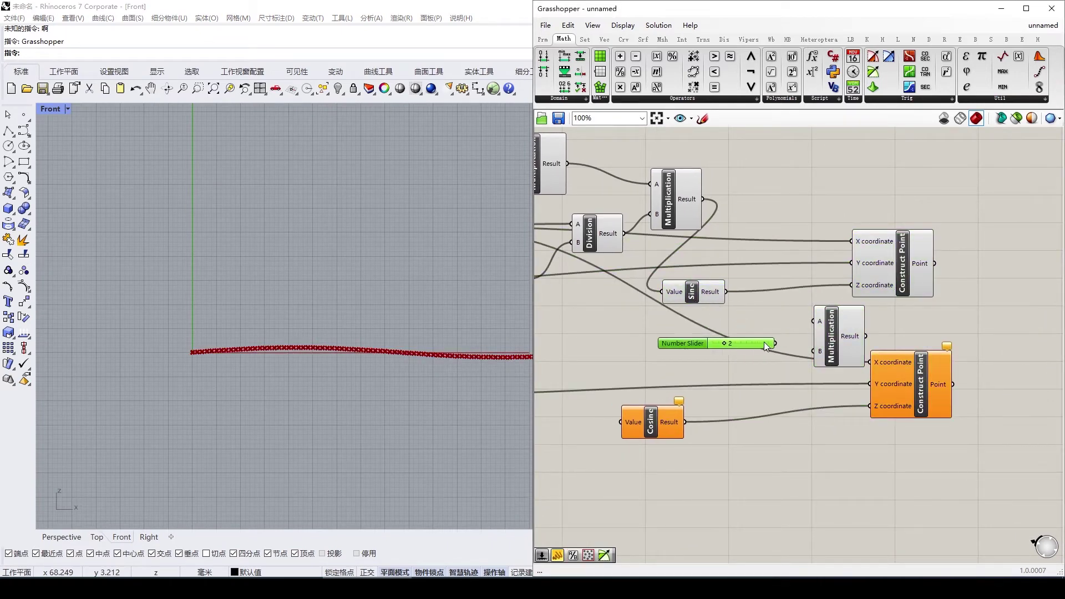
drag(840, 345, 823, 335)
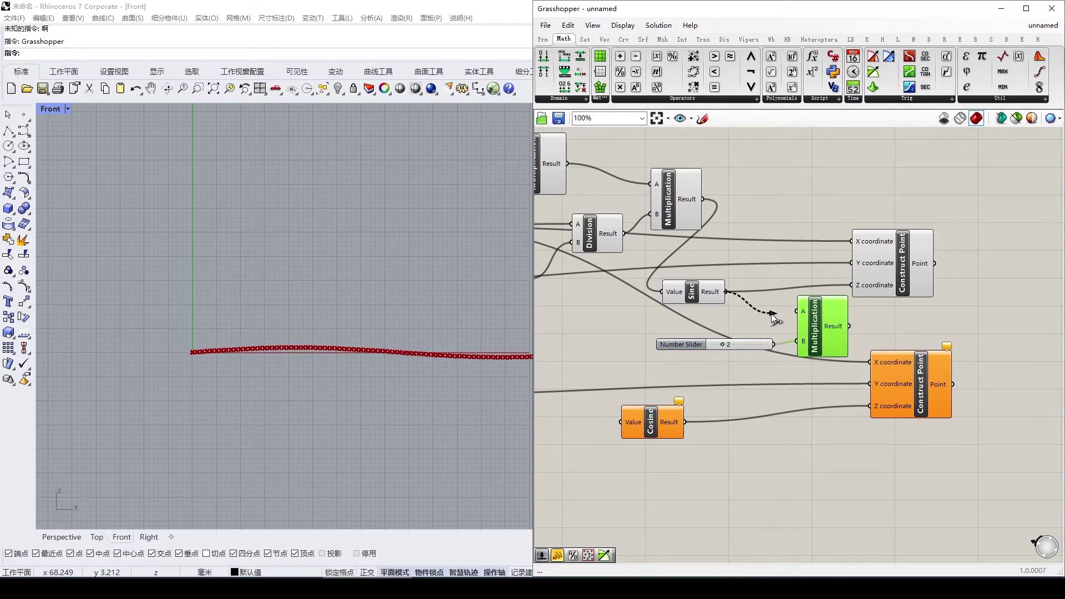
drag(881, 286, 923, 281)
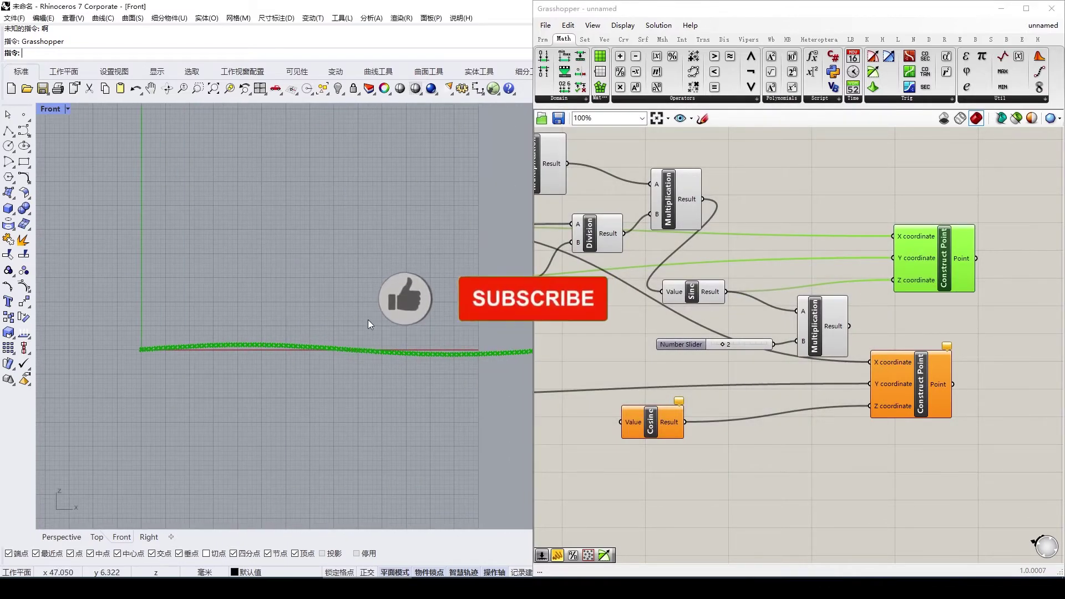
drag(849, 326, 893, 281)
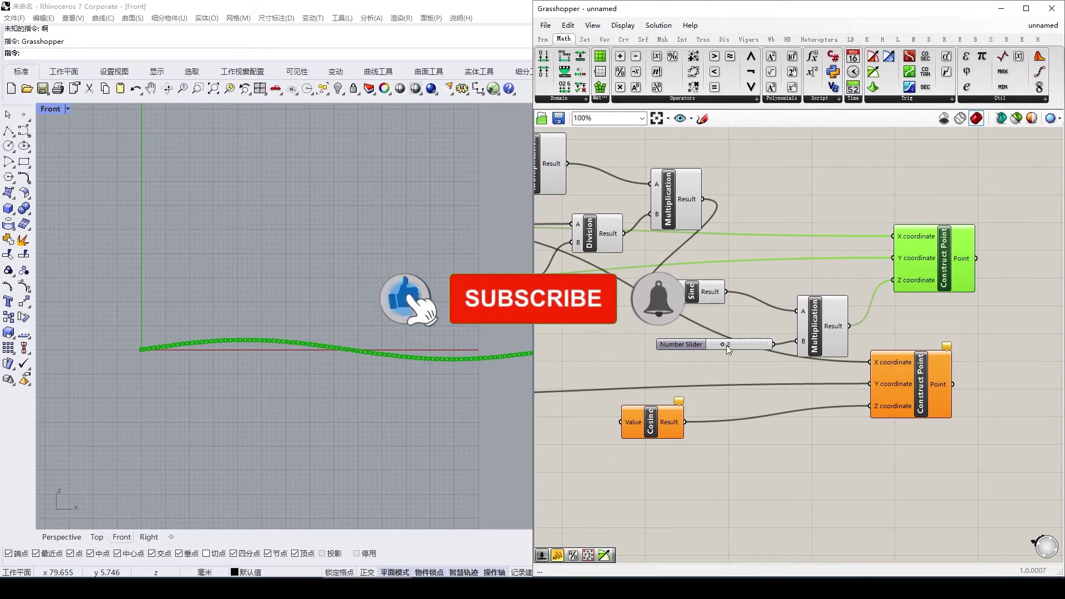
Set the amplitude Number Slider to 8
drag(726, 345, 758, 344)
right_drag(350, 348, 293, 352)
scroll(294, 352, down, 8)
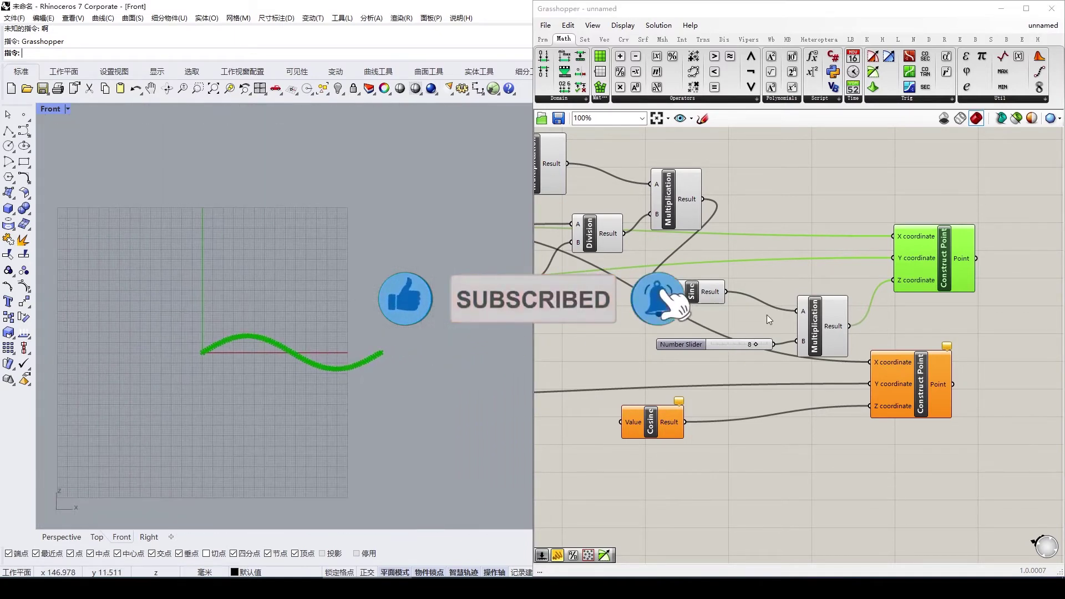
Duplicate the amplitude Multiplication and place the copy beside the Cosine branch, below the lower Construct Point
drag(826, 336, 822, 433)
mouse_move(826, 322)
right_drag(691, 398, 737, 368)
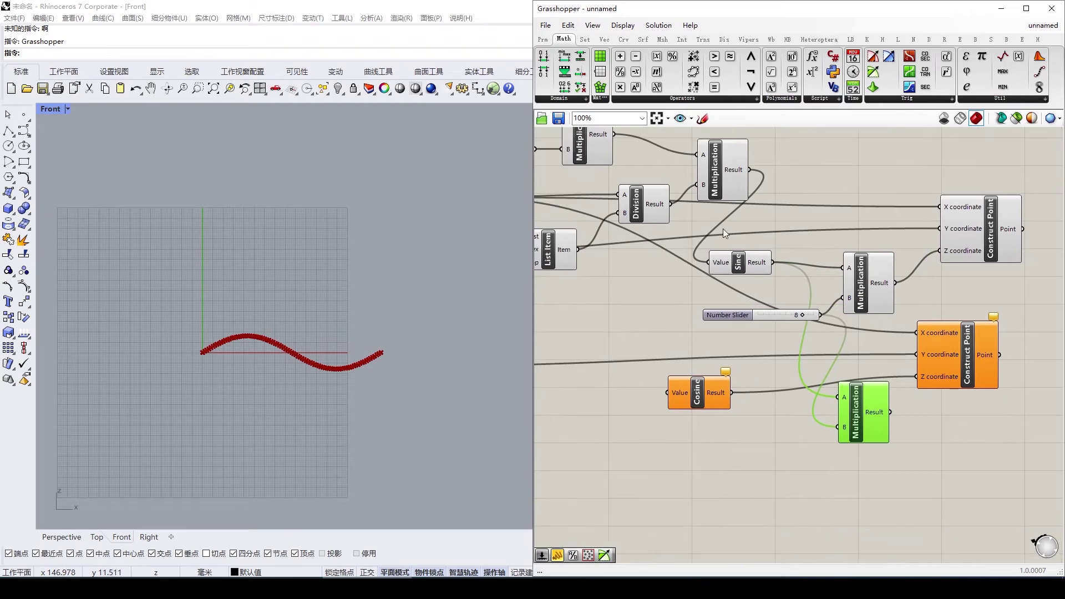
Move Sine, Cosine, the amplitude slider, its two Multiplications and both Construct Points together, farther from the Multiplication feeding Sine
scroll(603, 291, down, 3)
drag(894, 413, 798, 264)
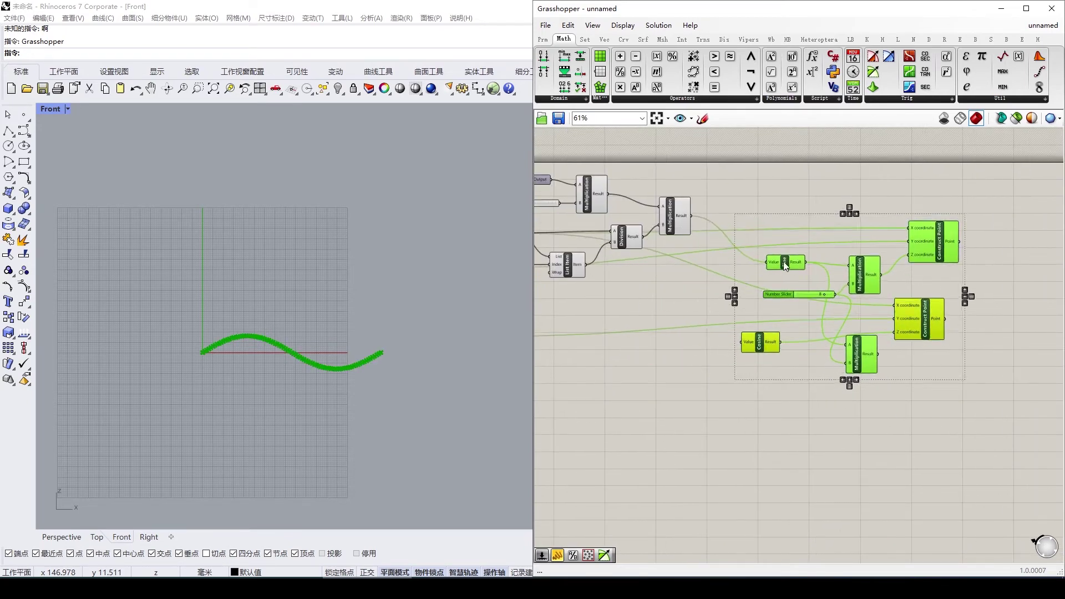
click(733, 296)
scroll(733, 296, up, 2)
right_drag(733, 296, 739, 314)
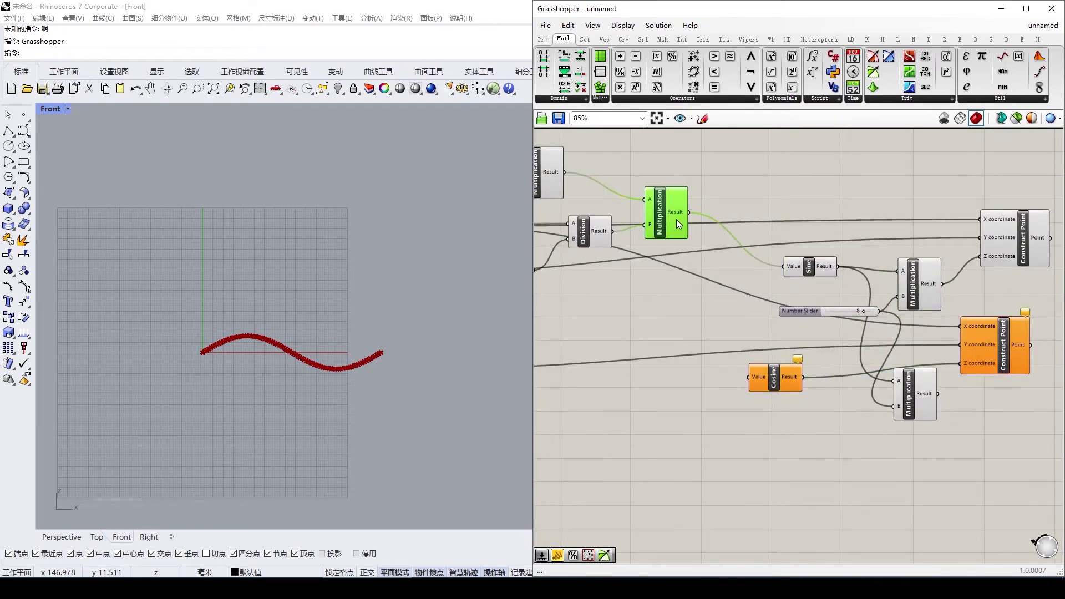
Connect the result of the Multiplication that feeds Sine to Cosine's Value input as well
drag(753, 371, 753, 372)
right_drag(760, 361, 638, 333)
scroll(711, 345, up, 2)
scroll(721, 284, down, 3)
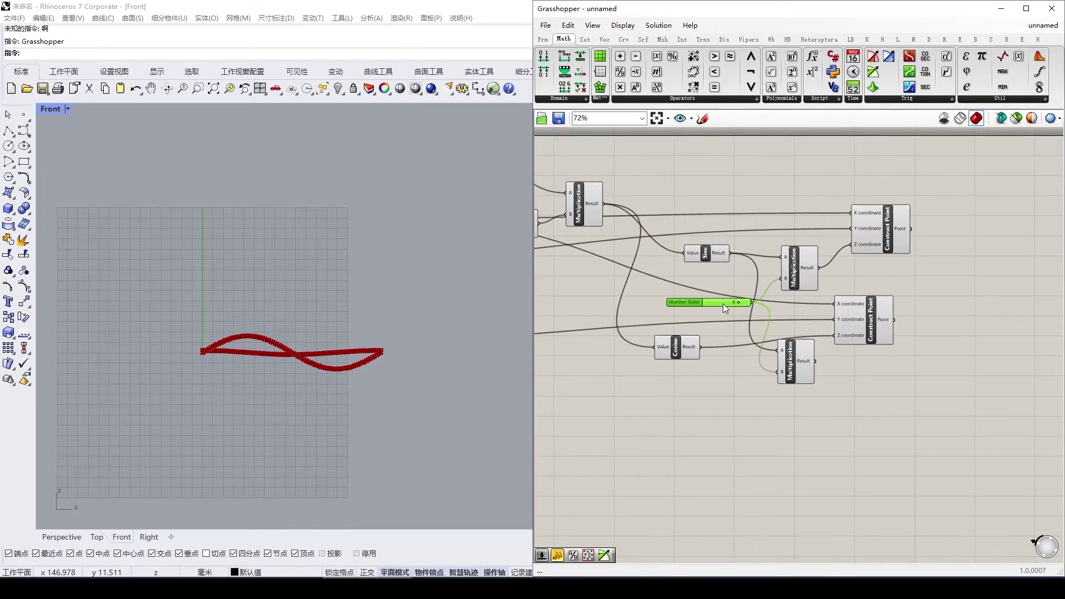
Multiply the Cosine result by the amplitude slider, feed it into the lower Construct Point's Z coordinate, and return to the Perspective view
drag(723, 304, 688, 161)
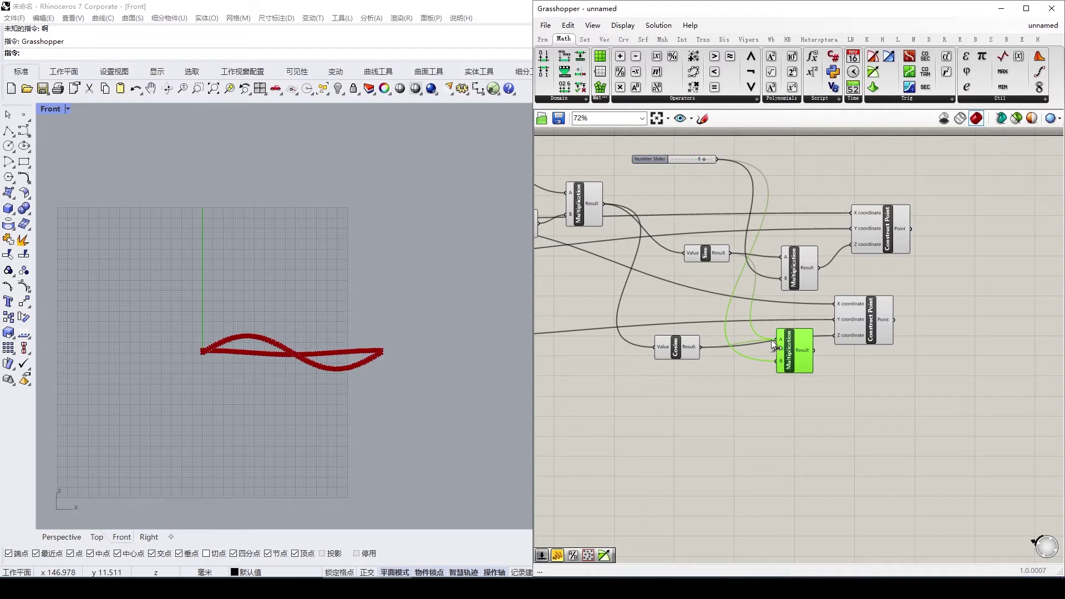
drag(868, 328, 877, 327)
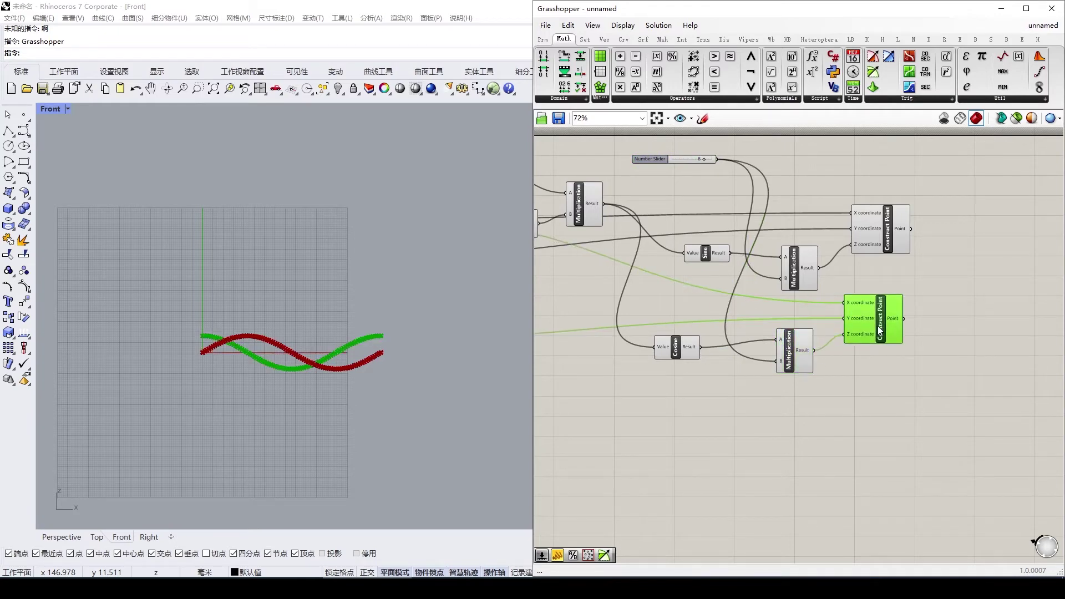
right_drag(322, 383, 321, 390)
click(75, 538)
right_drag(235, 408, 389, 277)
right_drag(754, 284, 663, 296)
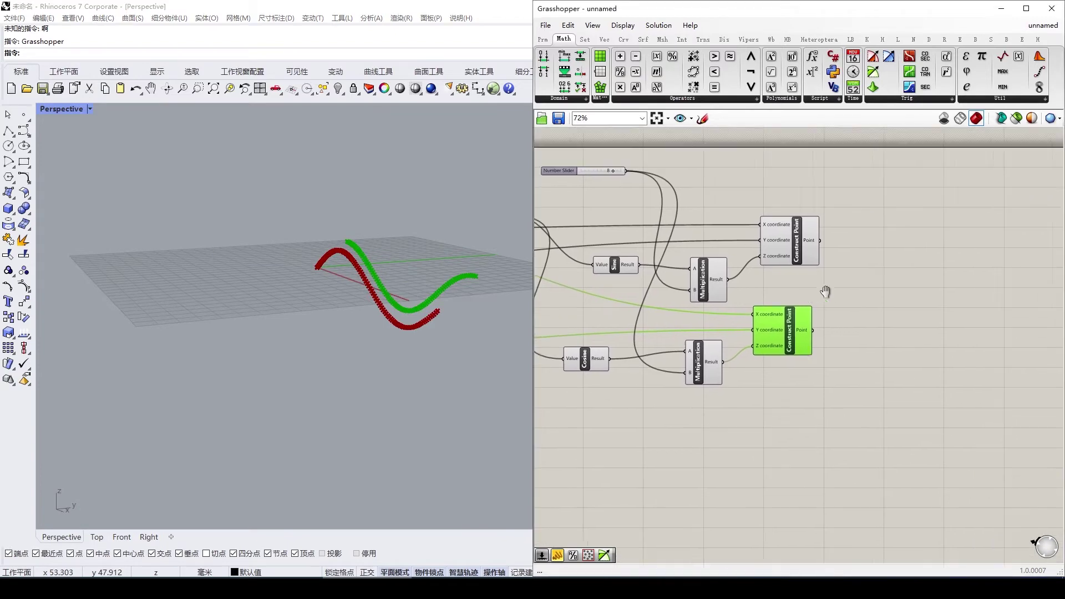
Inspect the point lists of both Construct Points in a temporary Panel and delete the Panel
double_click(848, 271)
key(Return)
scroll(804, 248, up, 2)
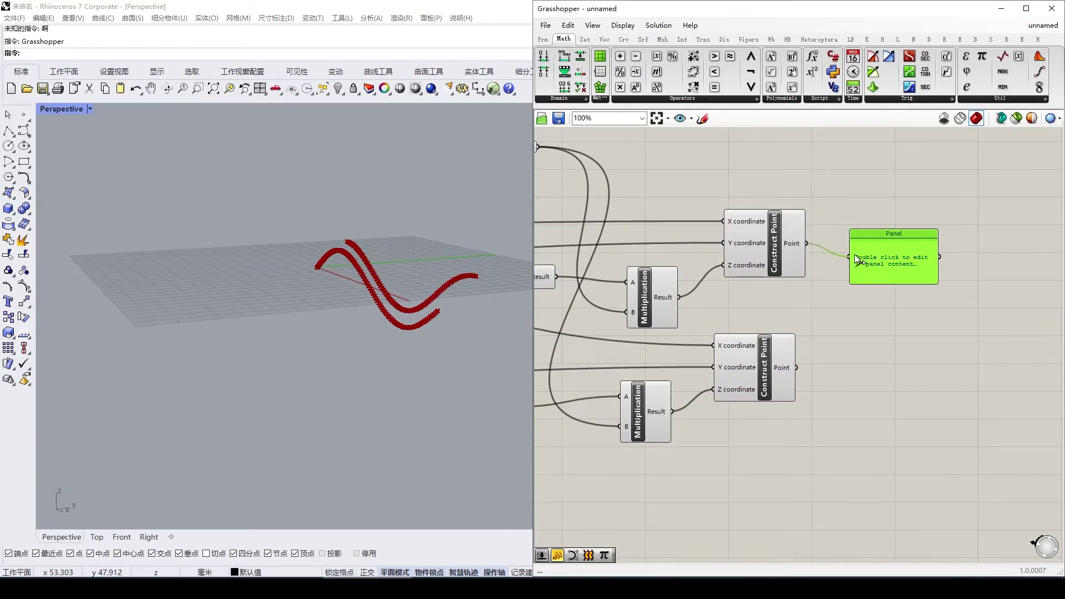
drag(850, 261, 853, 258)
drag(876, 250, 904, 259)
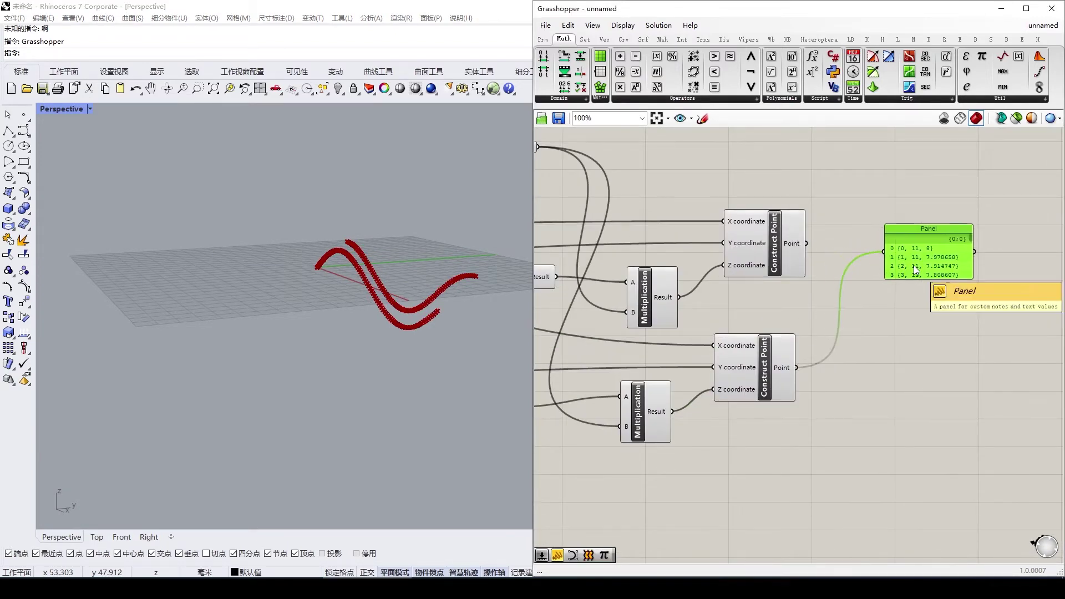
key(Delete)
Graft the Point outputs of both Construct Points and line up the lower component with the upper one
double_click(890, 274)
right_click(787, 244)
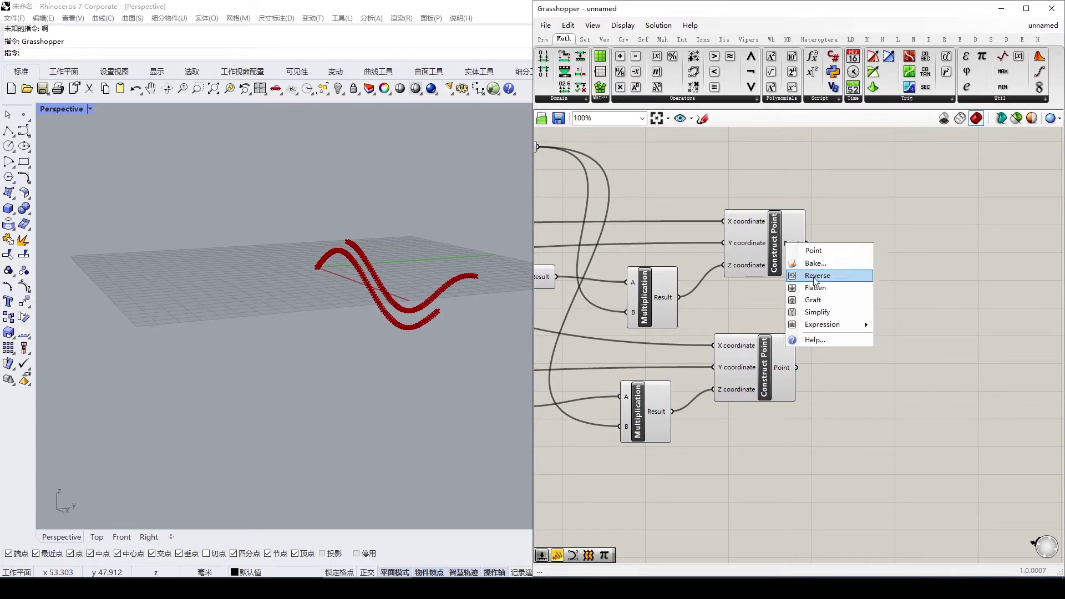
click(822, 299)
right_click(788, 368)
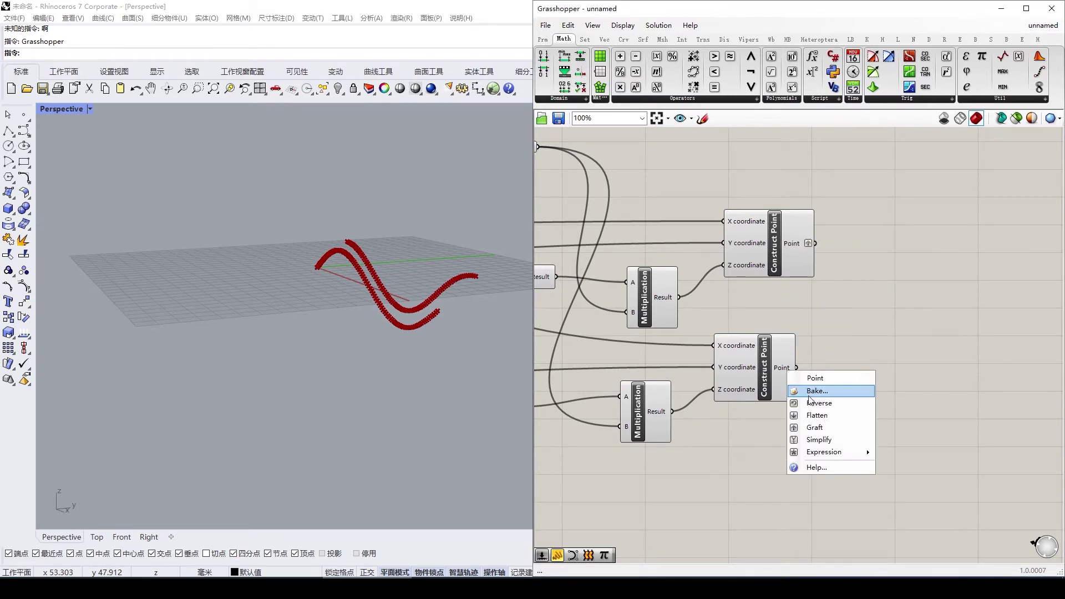
click(821, 425)
drag(789, 383, 807, 382)
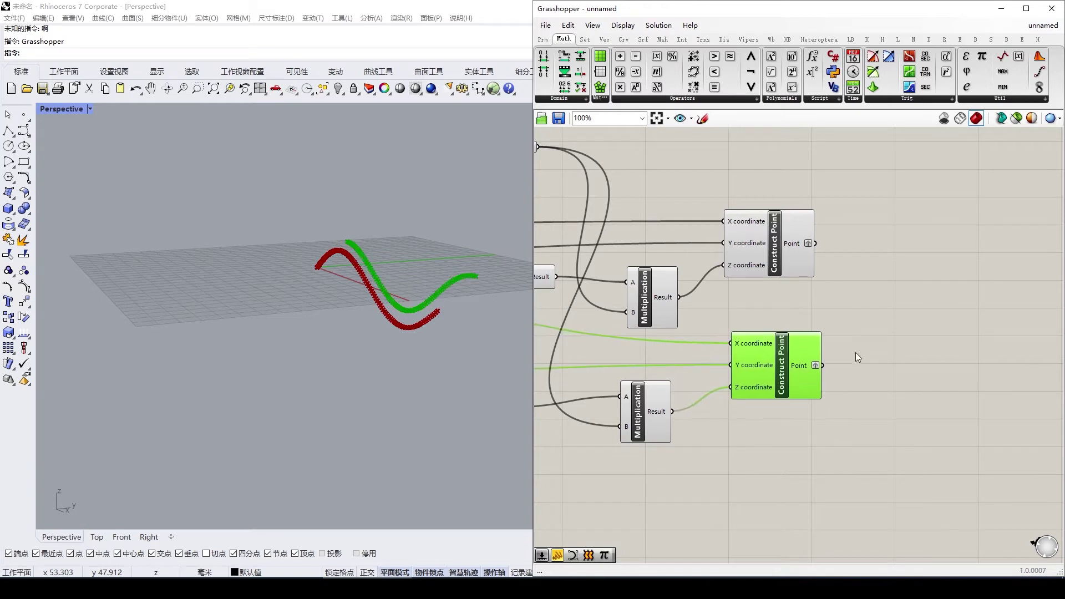
double_click(872, 308)
text(merge)
key(Return)
click(878, 308)
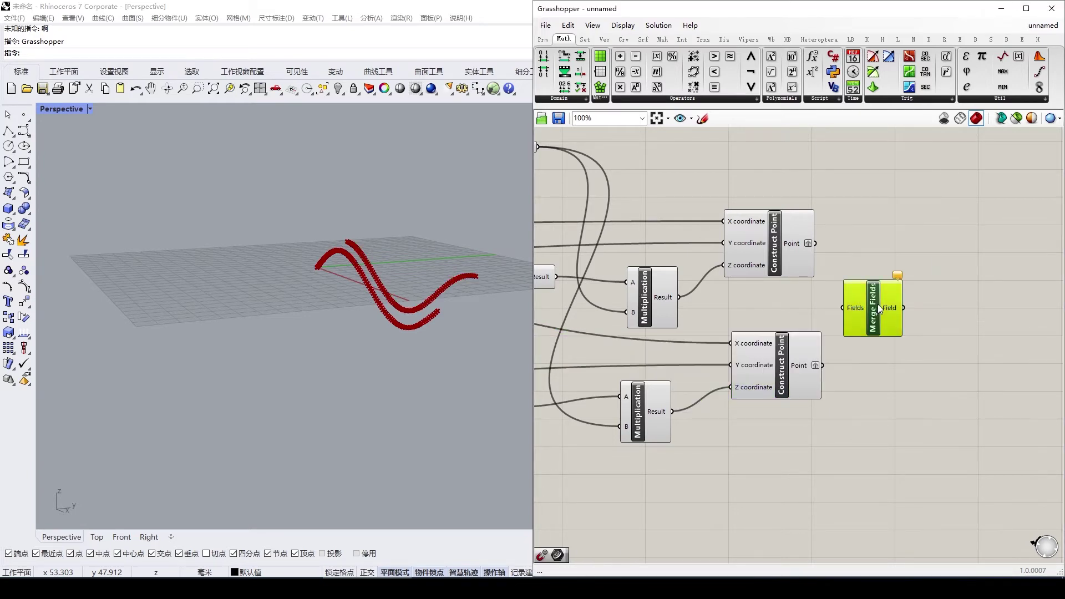
Add a Merge component and connect the upper Construct Point's output to D1 and the lower one's to D2
double_click(879, 306)
text(mer)
click(868, 275)
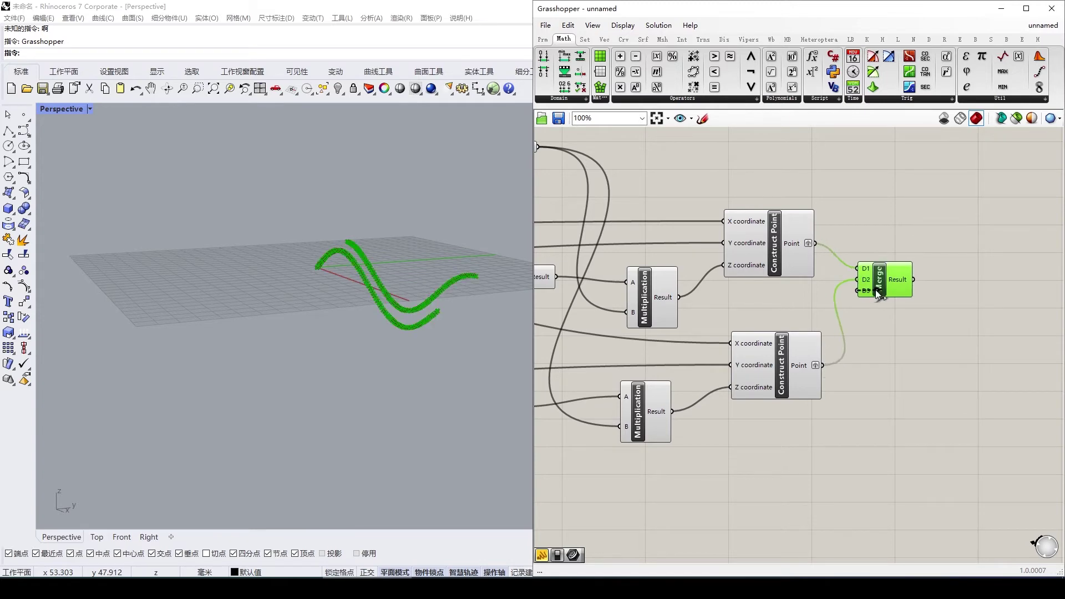
right_drag(382, 295, 368, 338)
scroll(404, 294, up, 4)
scroll(798, 312, up, 1)
click(947, 287)
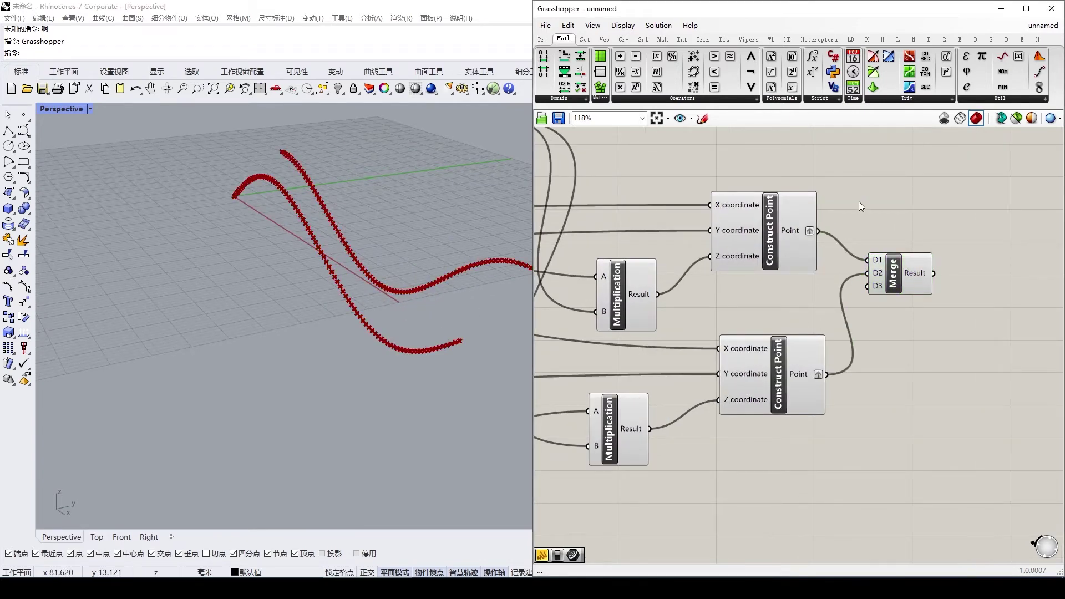
Add a PolyLine component and connect the Merge result to its Vertices input
click(623, 39)
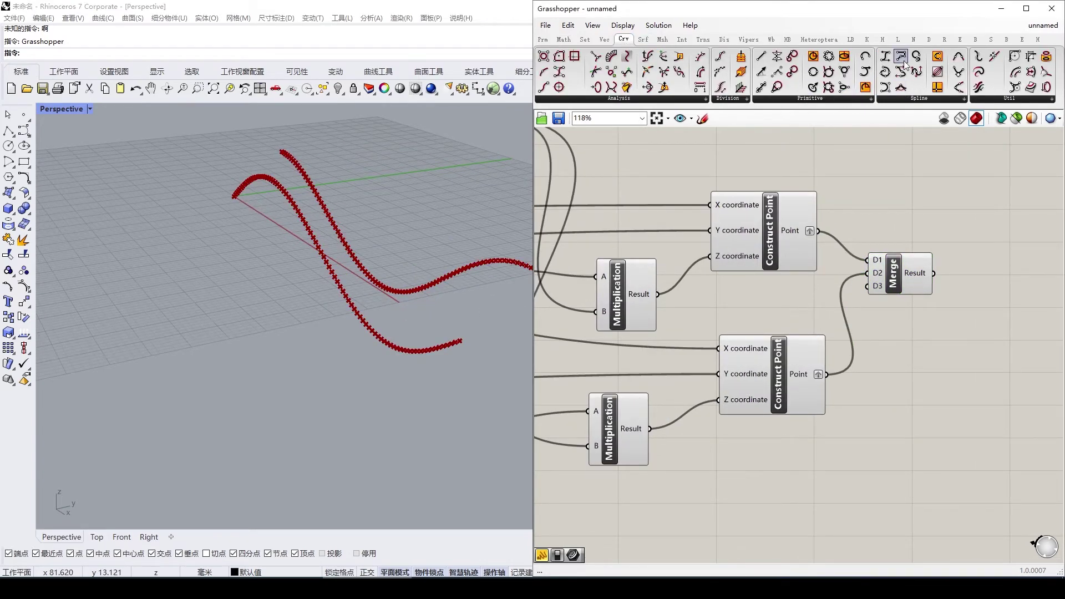
drag(975, 222, 988, 238)
drag(933, 273, 943, 224)
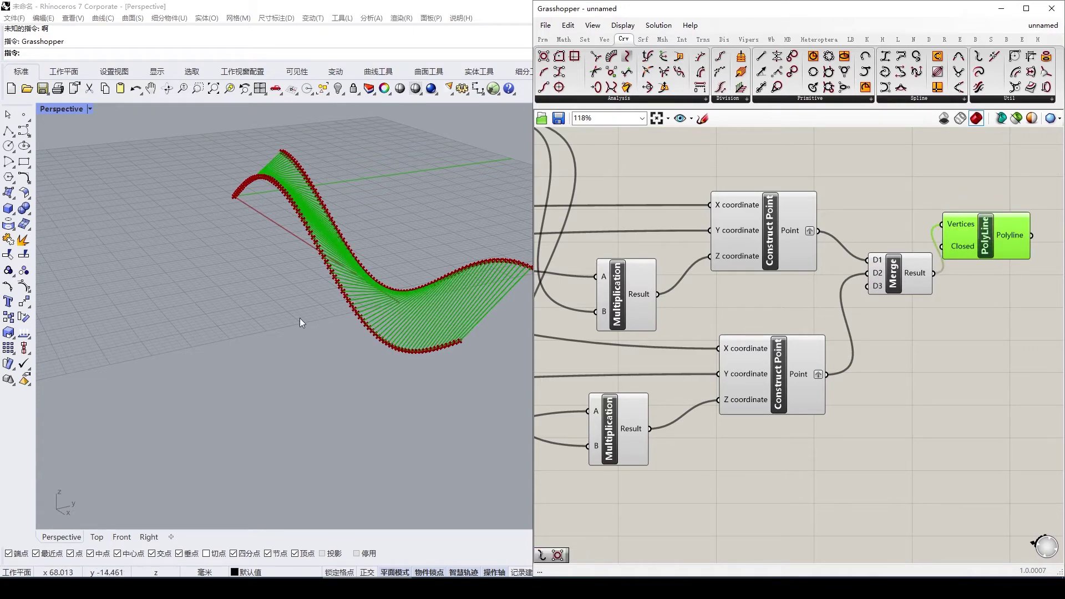
right_drag(299, 317, 373, 284)
scroll(616, 293, down, 3)
Move the amplitude slider and the slider multiplying Pi to the empty space above the group
right_drag(616, 294, 848, 310)
scroll(740, 215, up, 1)
drag(752, 202, 756, 216)
right_drag(364, 325, 253, 396)
scroll(654, 250, down, 2)
right_drag(654, 250, 762, 272)
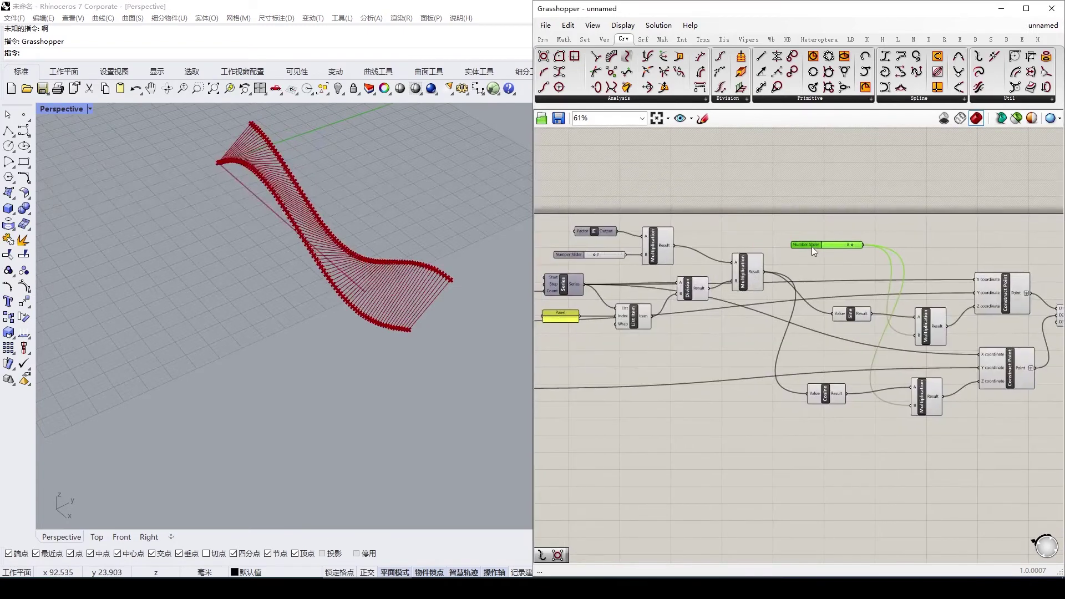
drag(811, 246, 811, 197)
right_drag(635, 281, 690, 280)
scroll(690, 280, up, 1)
click(663, 247)
right_drag(644, 220, 764, 227)
Set the slider feeding the Addition component's B input to 33
scroll(764, 227, down, 2)
right_drag(577, 305, 698, 278)
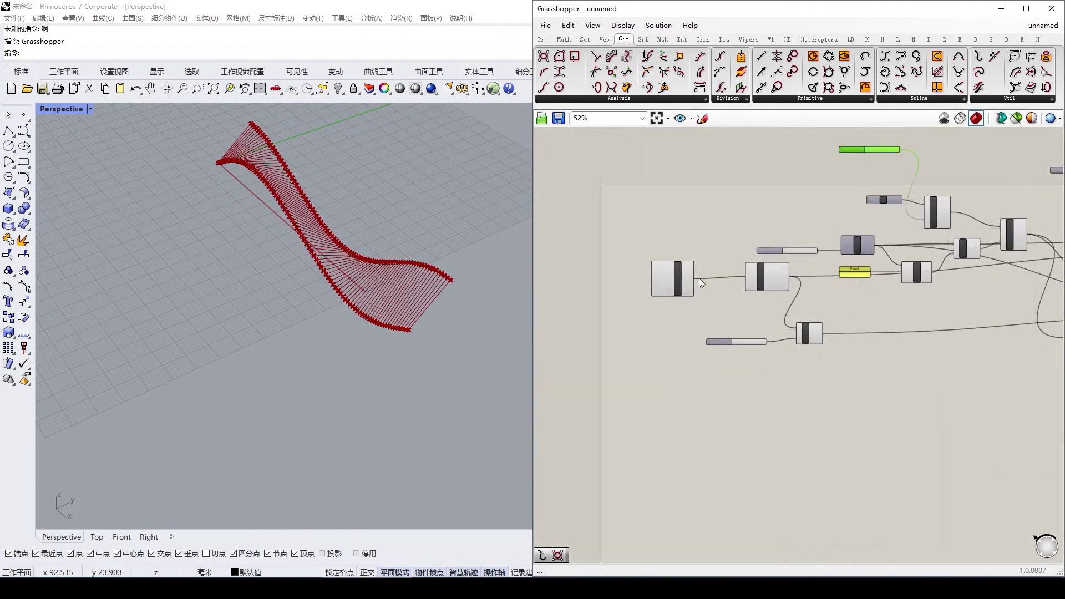
scroll(721, 322, up, 4)
right_drag(779, 345, 721, 348)
scroll(740, 350, down, 1)
scroll(721, 352, up, 1)
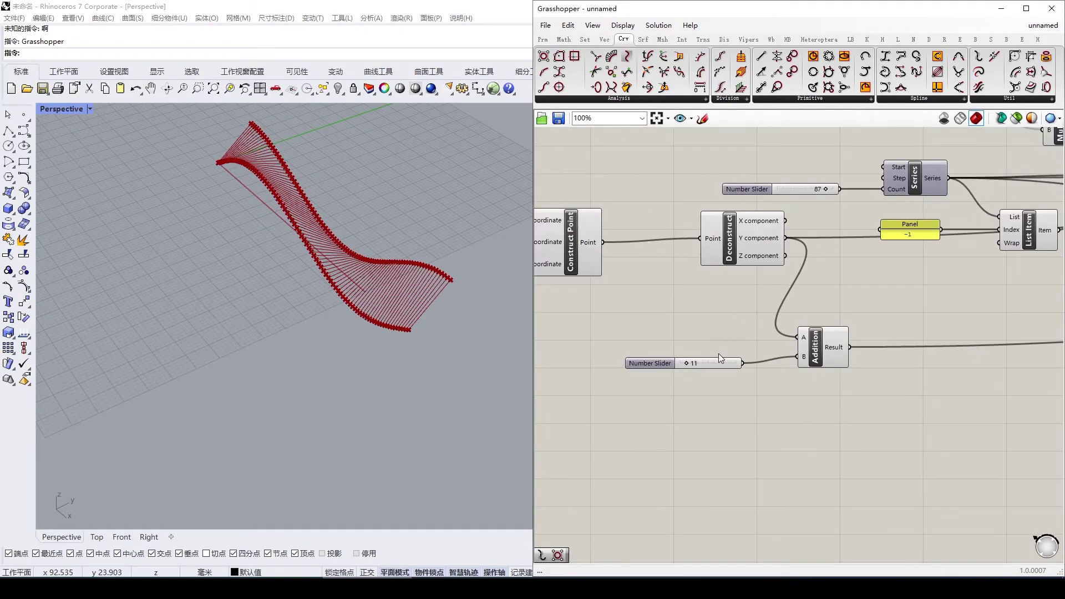
scroll(716, 353, up, 2)
drag(679, 365, 697, 366)
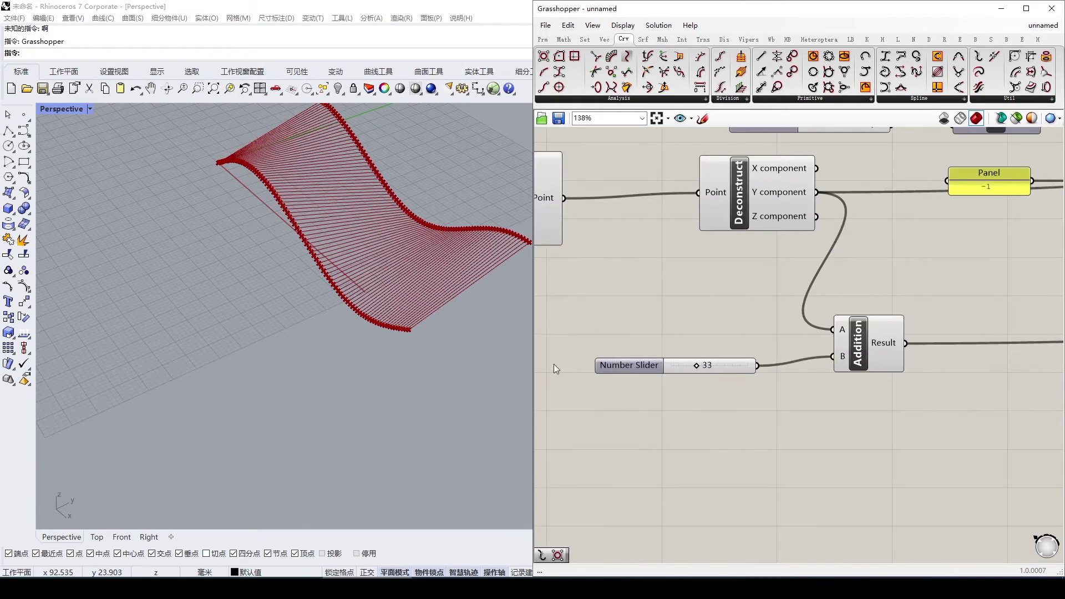
right_drag(395, 359, 404, 315)
Set the slider that multiplies Pi to 10
scroll(598, 376, down, 4)
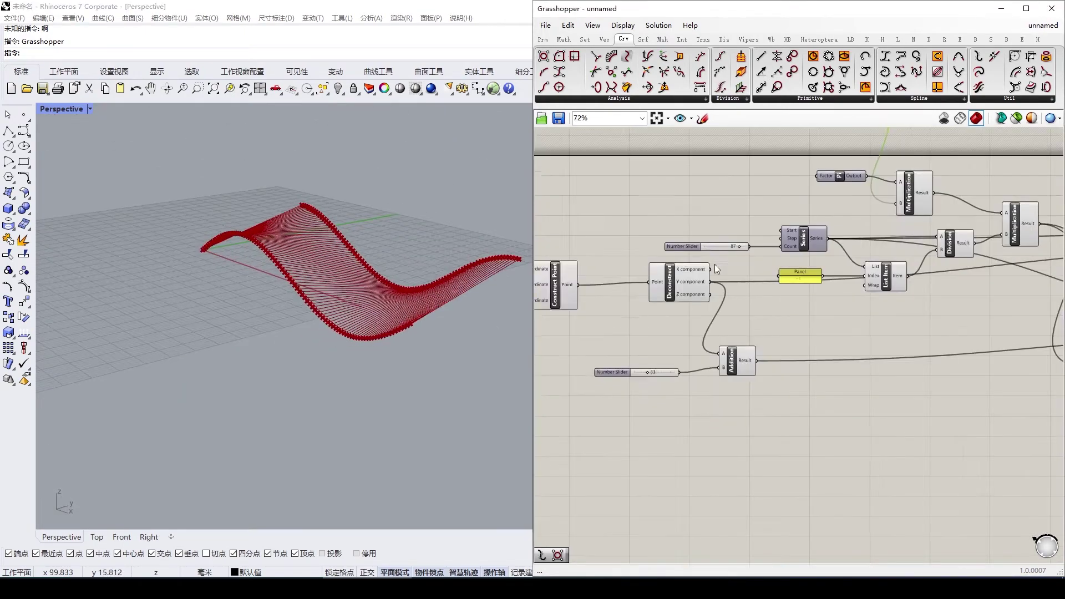
scroll(758, 161, up, 3)
right_drag(827, 151, 709, 315)
scroll(722, 220, up, 5)
drag(693, 259, 810, 259)
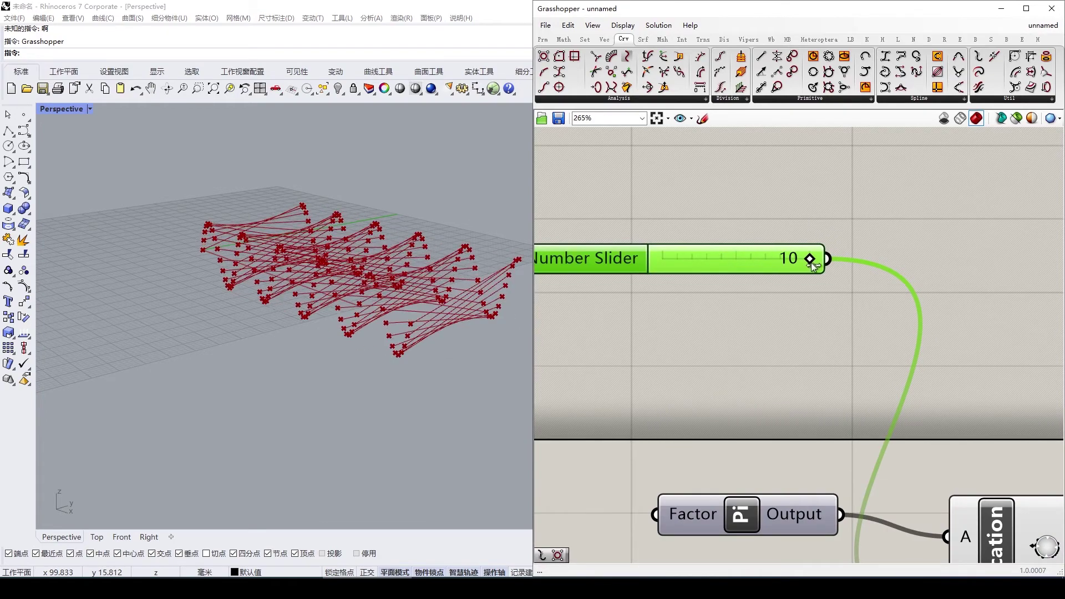
Create a number slider with value 1001, connect it to the Series Count input, and delete the old count slider
right_drag(233, 333, 791, 220)
scroll(661, 356, down, 4)
scroll(696, 275, up, 1)
double_click(793, 220)
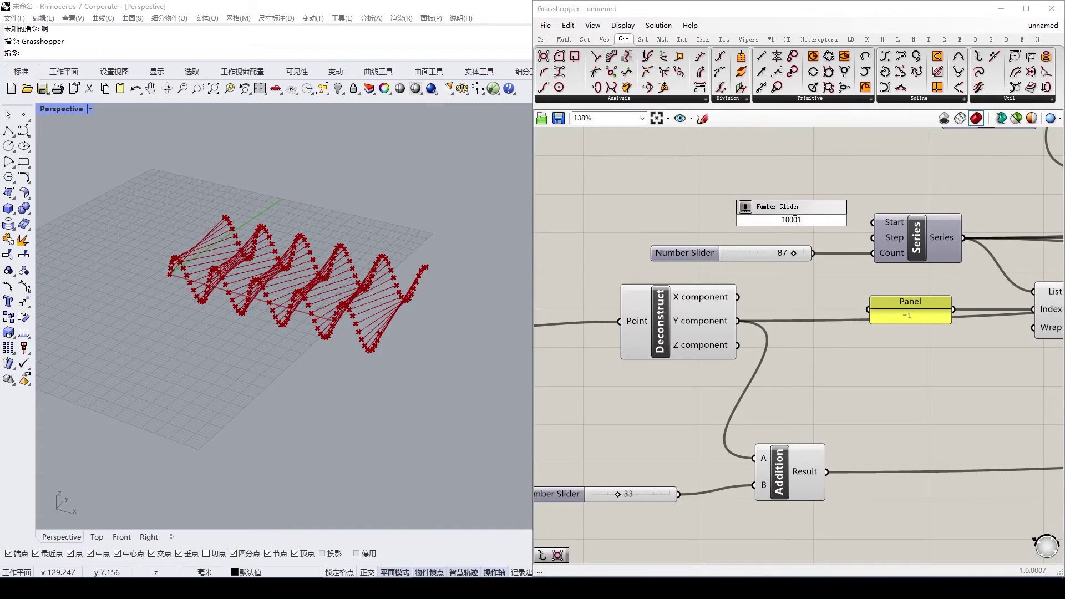
text(1001)
key(Return)
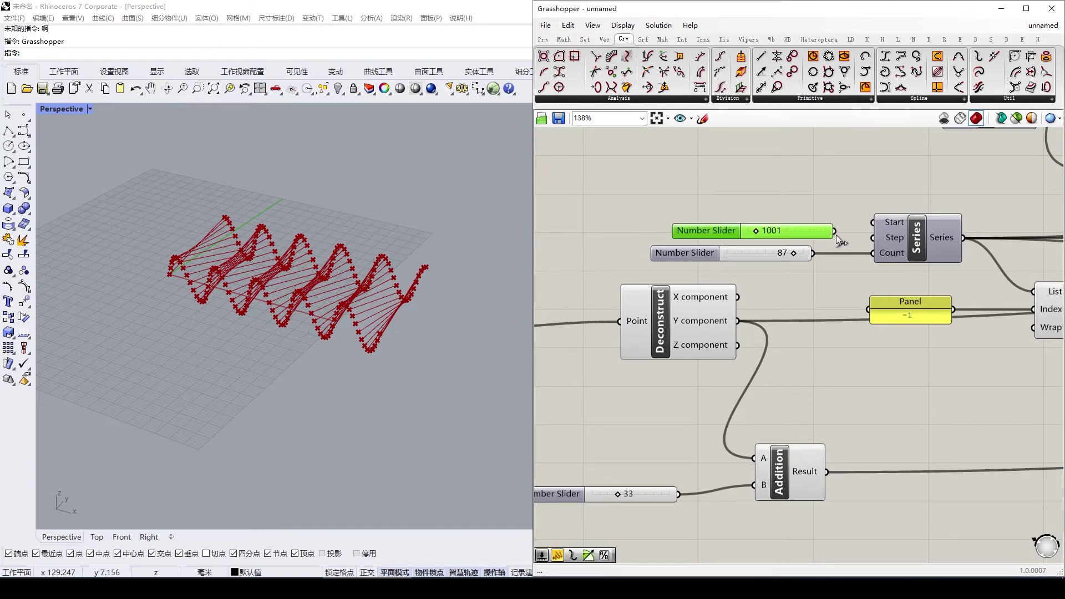
drag(835, 232, 872, 253)
key(Delete)
right_drag(366, 250, 245, 250)
right_drag(322, 275, 277, 323)
Set the slider feeding the Addition component's B input to 100
right_drag(701, 419, 756, 315)
scroll(756, 315, down, 1)
scroll(703, 384, up, 1)
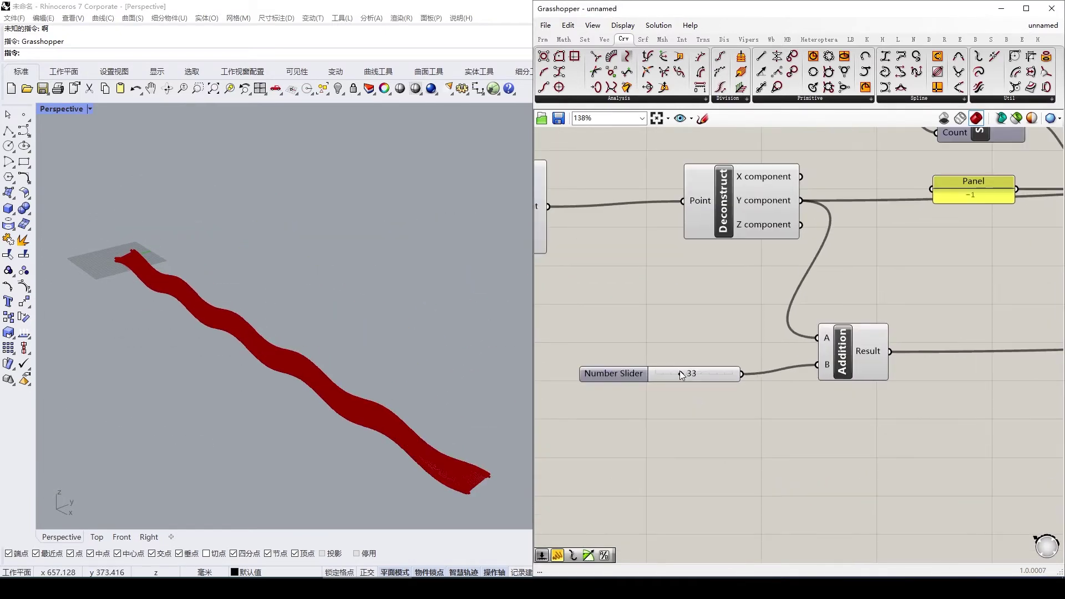
drag(680, 374, 760, 367)
right_drag(488, 354, 424, 362)
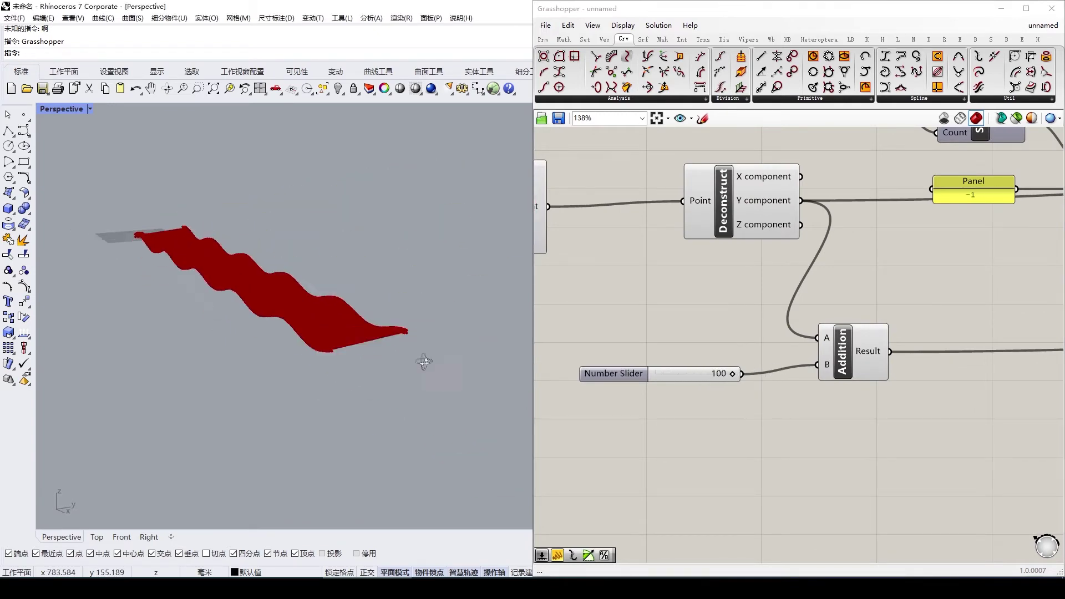
scroll(335, 313, up, 10)
scroll(335, 313, down, 10)
right_drag(335, 314, 396, 312)
scroll(636, 338, down, 3)
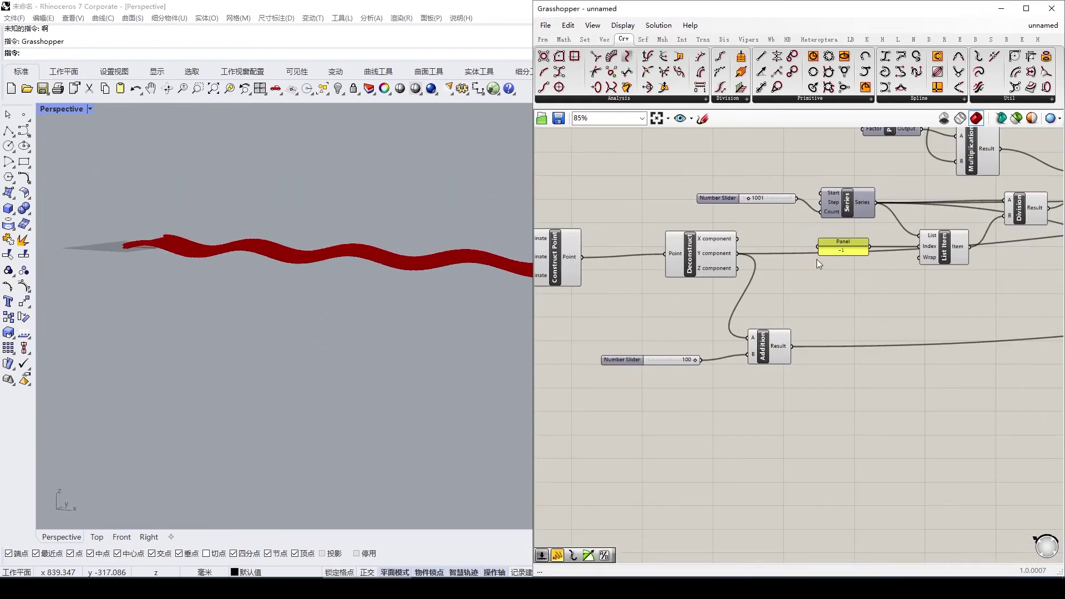
Insert a Number parameter between the amplitude slider and the B inputs of the Sine and Cosine Multiplication components
right_drag(816, 259, 564, 402)
scroll(671, 193, up, 2)
right_drag(653, 218, 678, 192)
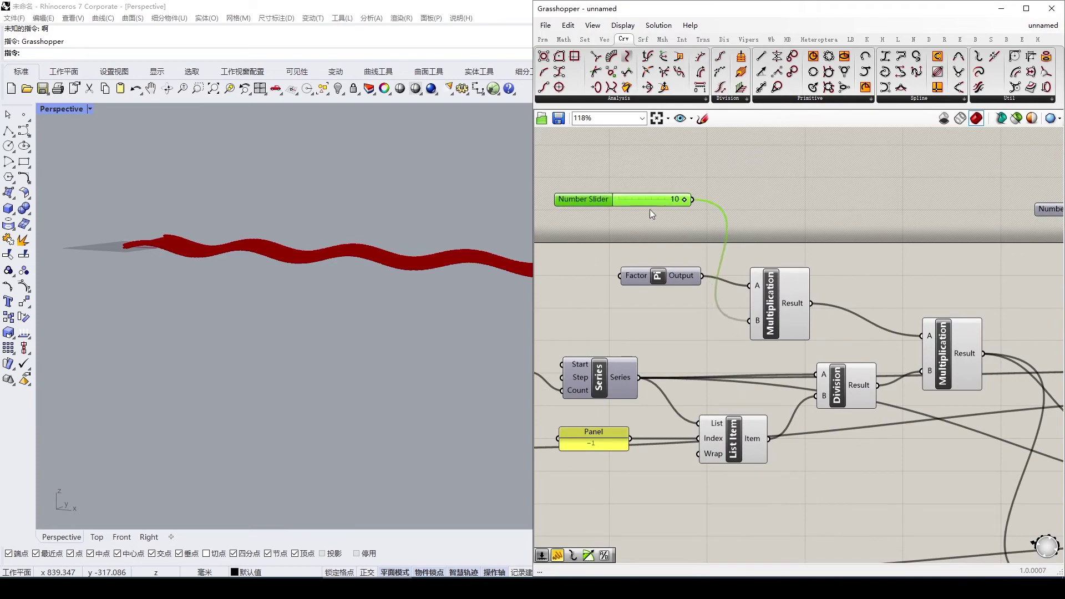
scroll(650, 210, down, 2)
right_drag(858, 213, 664, 270)
scroll(817, 285, up, 3)
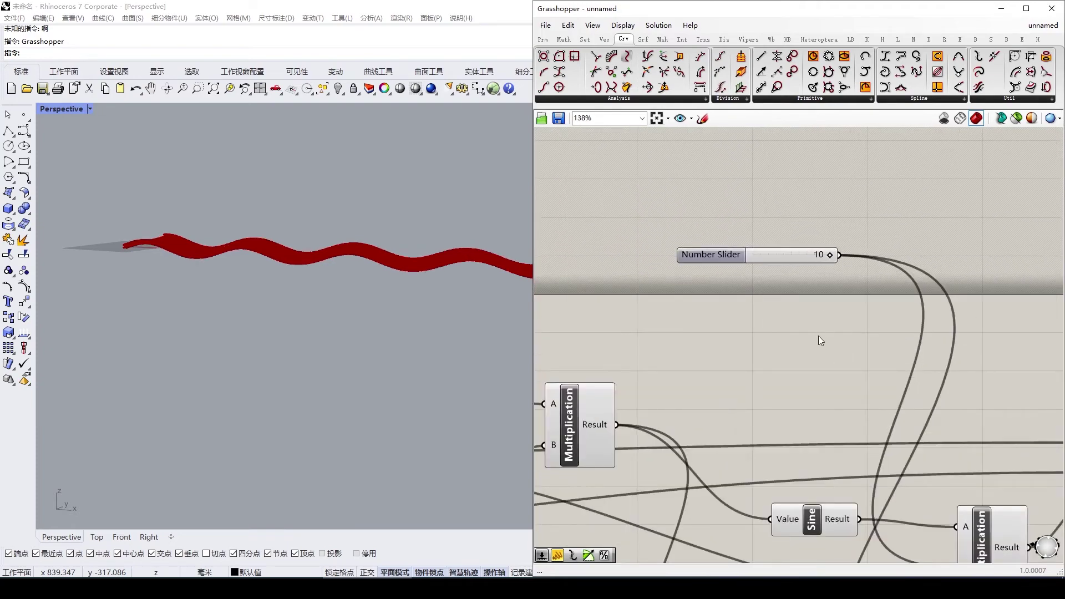
scroll(820, 340, down, 3)
click(605, 39)
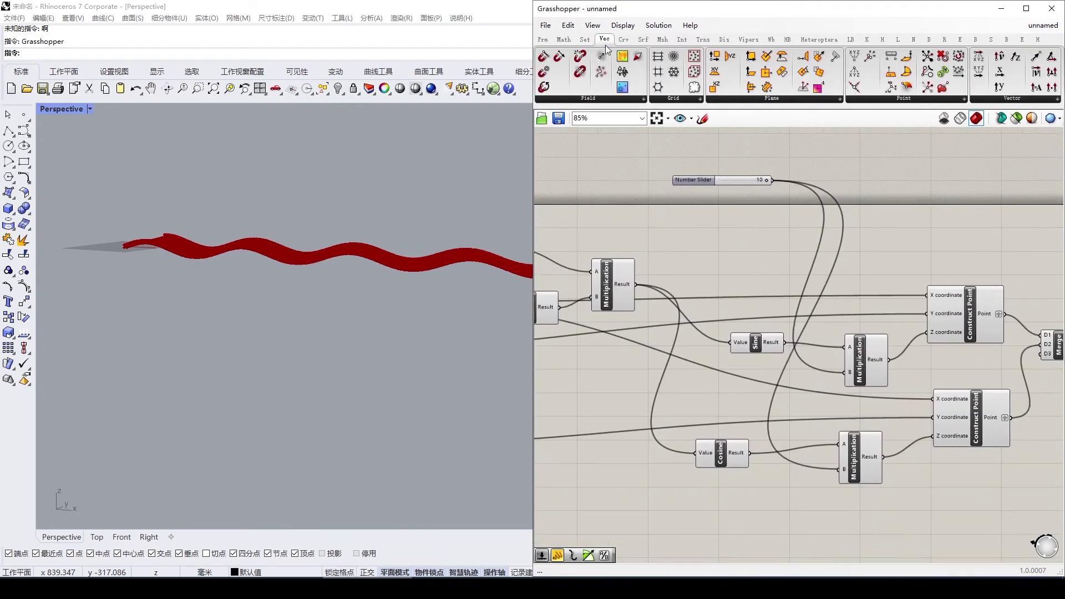
click(585, 39)
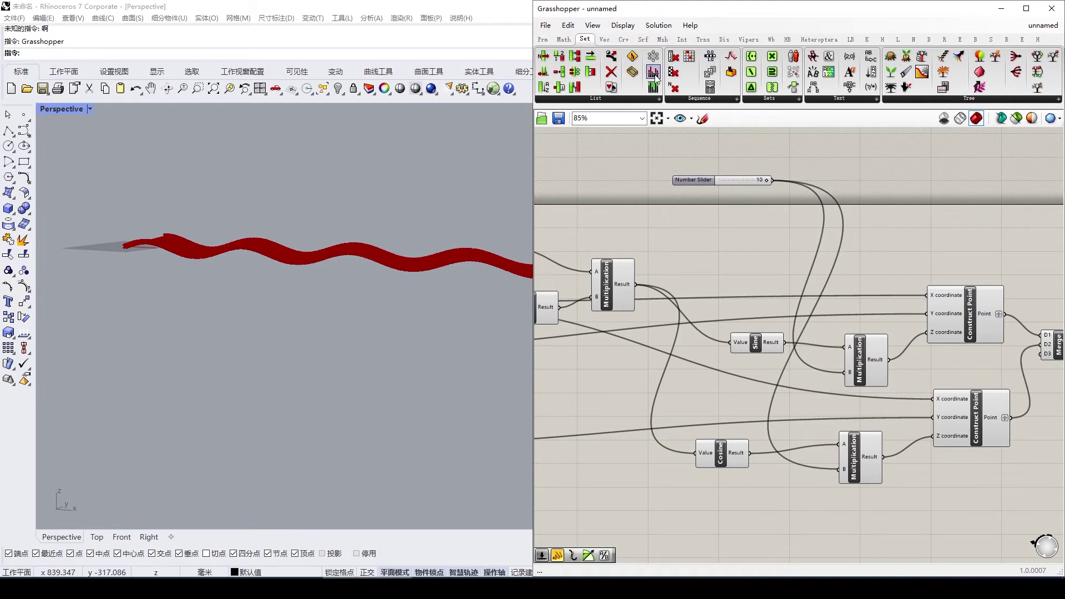
click(563, 40)
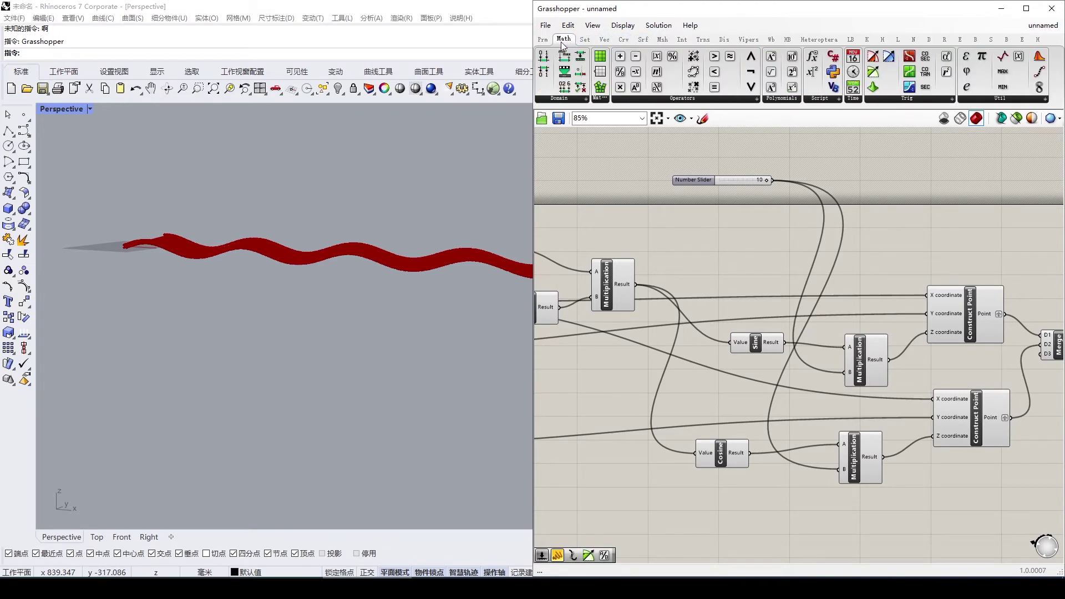
click(584, 39)
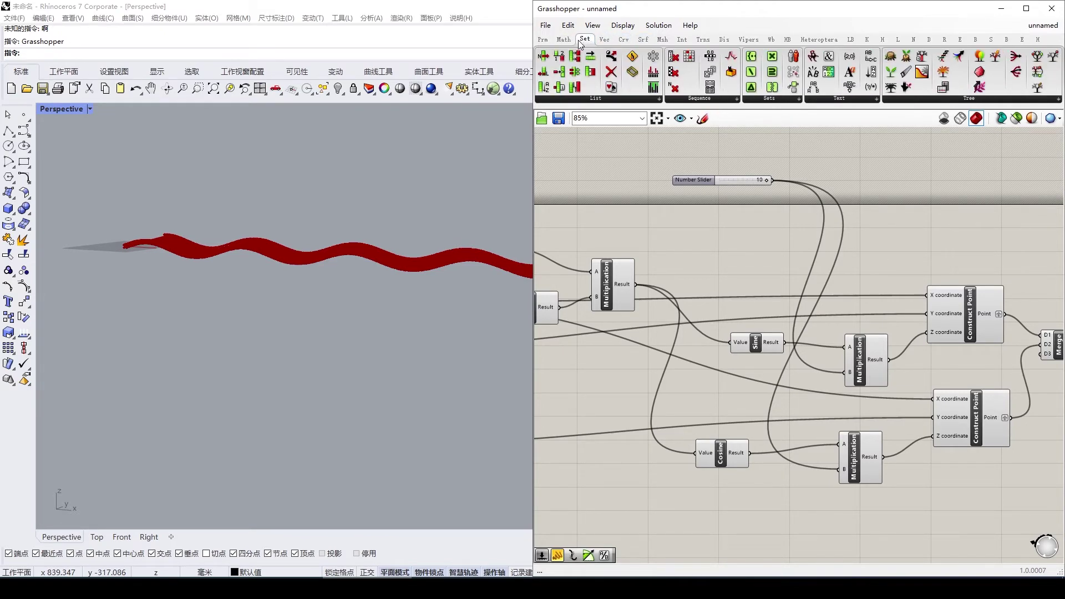
click(543, 40)
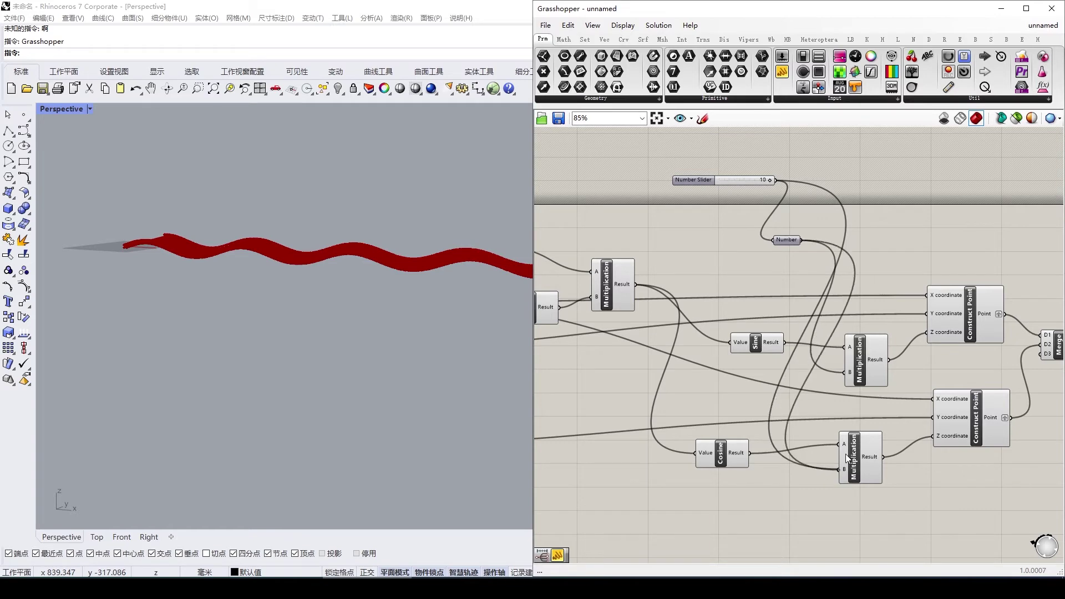
Create a number slider with value 11, connect it to the Number parameter, and delete the old amplitude slider
double_click(737, 254)
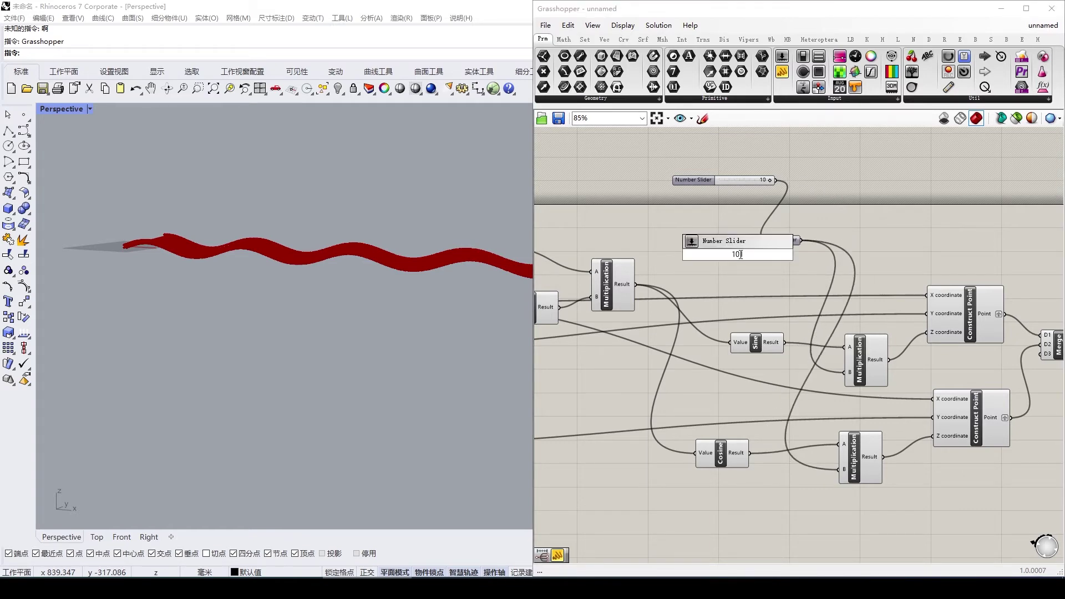
key(Return)
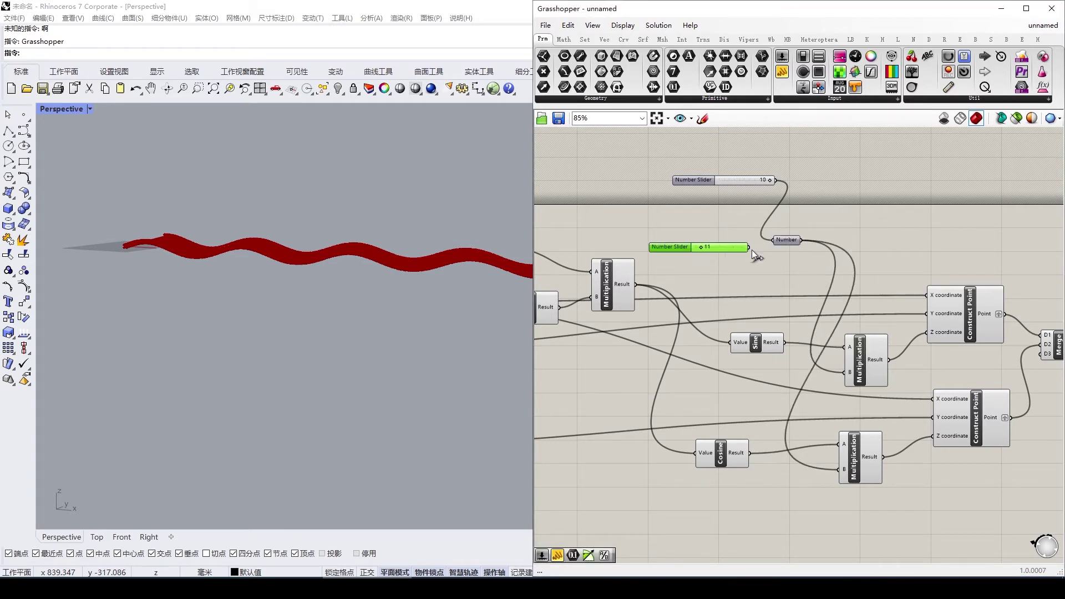
drag(749, 248, 776, 240)
click(748, 181)
key(Delete)
scroll(704, 249, up, 3)
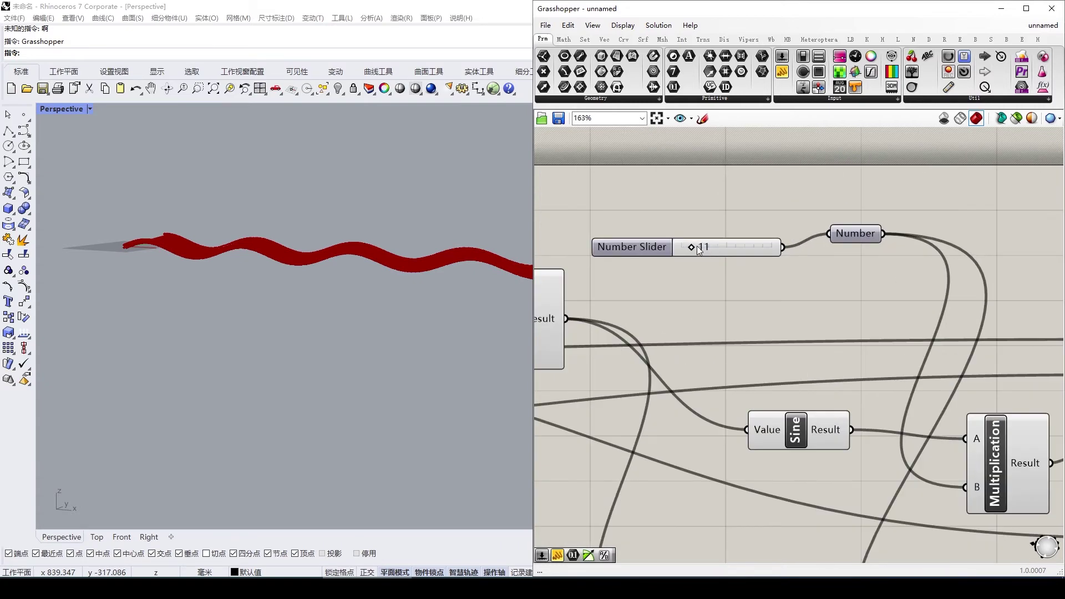
right_drag(361, 261, 324, 340)
scroll(324, 327, up, 5)
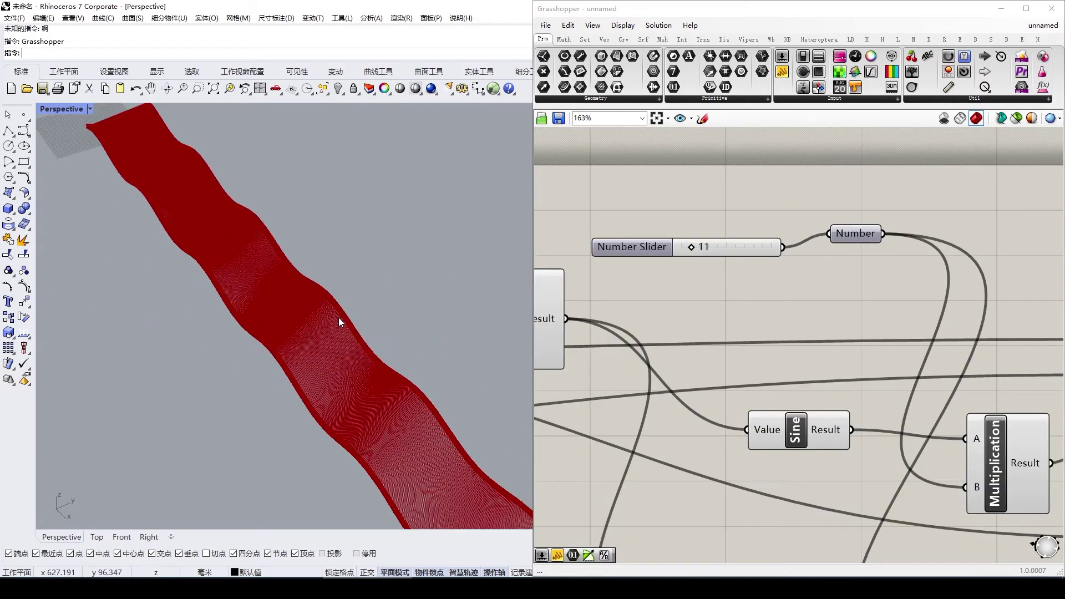
Select the components that feed the PolyLine and turn off their preview
scroll(705, 241, down, 6)
drag(912, 156, 610, 308)
middle_click(635, 291)
click(670, 324)
scroll(776, 277, up, 6)
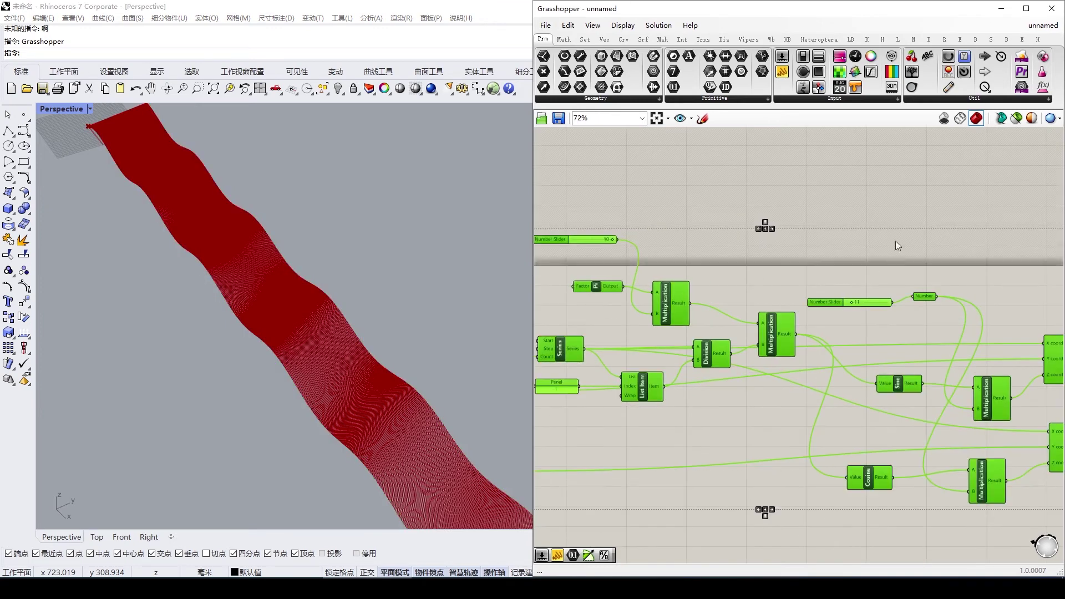
scroll(396, 310, down, 2)
scroll(613, 300, down, 4)
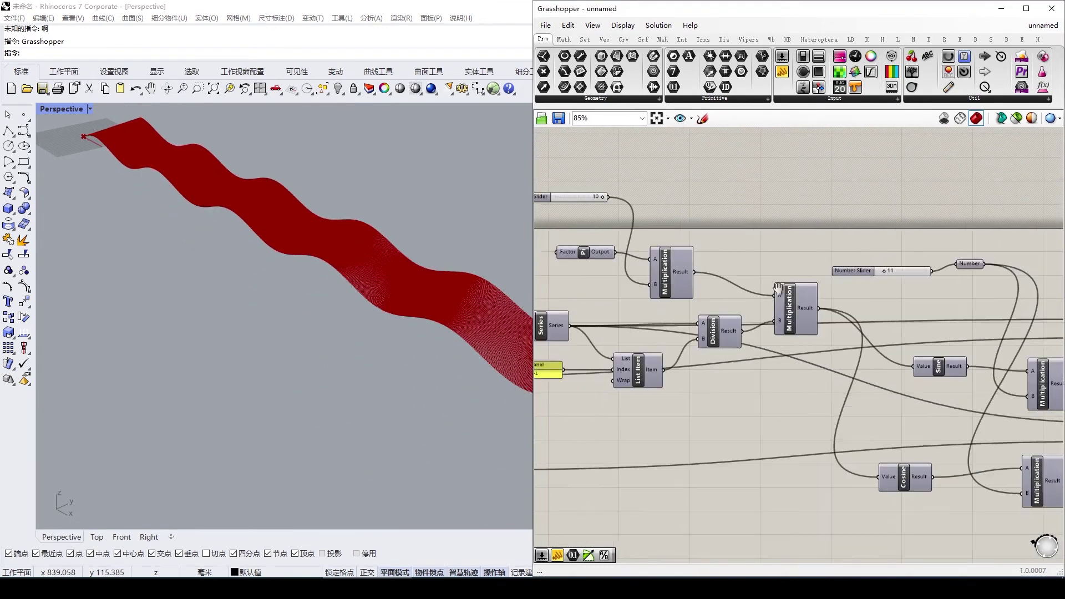
Create a number slider with value 101, connect it to the Addition component's B input, and raise it to 371
scroll(604, 328, up, 1)
right_drag(603, 330, 762, 248)
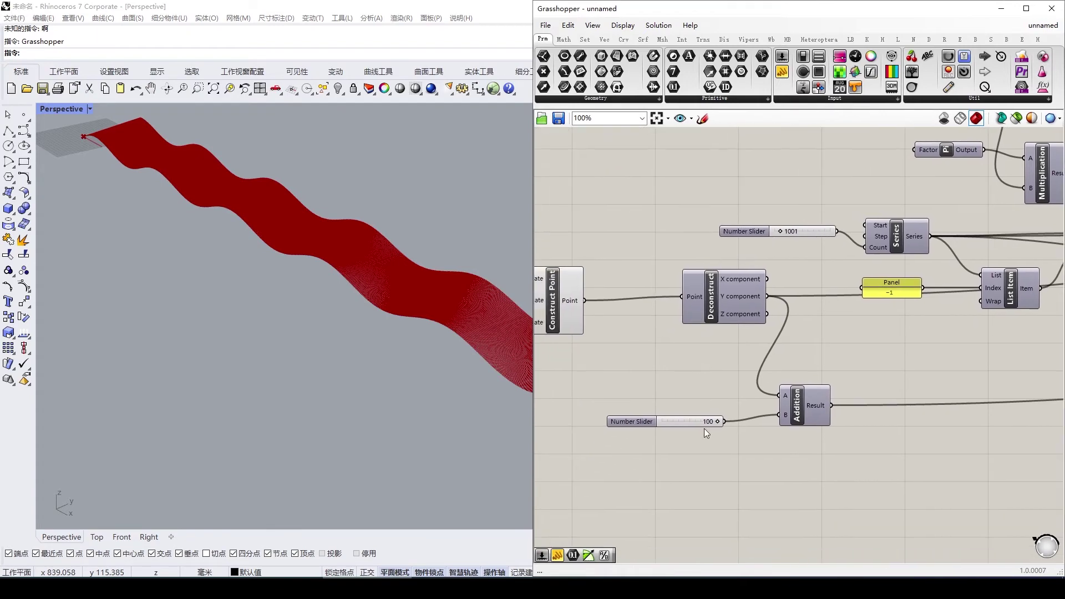
double_click(716, 459)
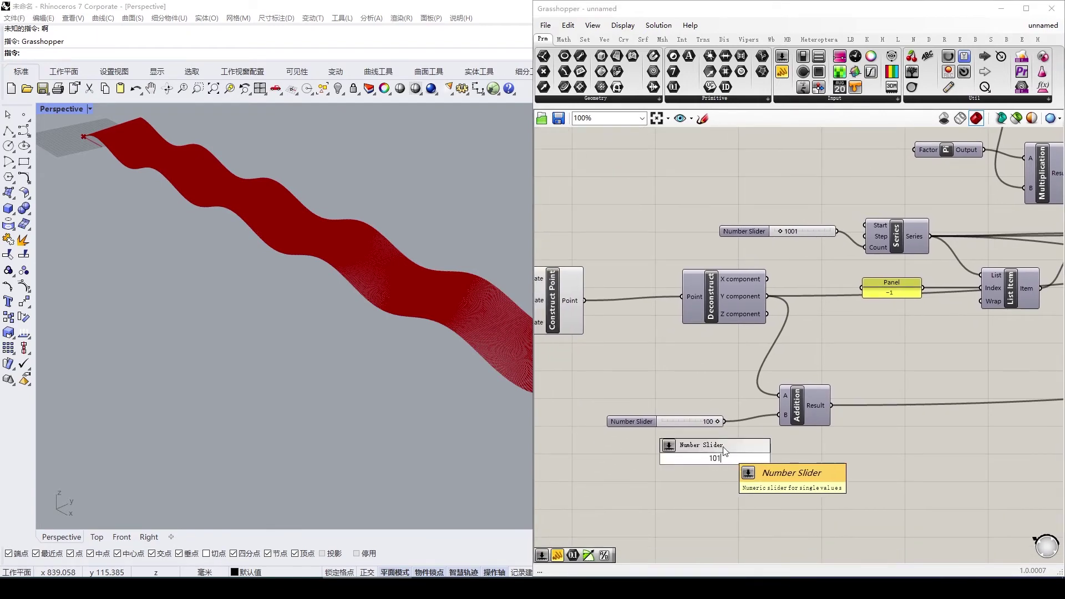
key(Return)
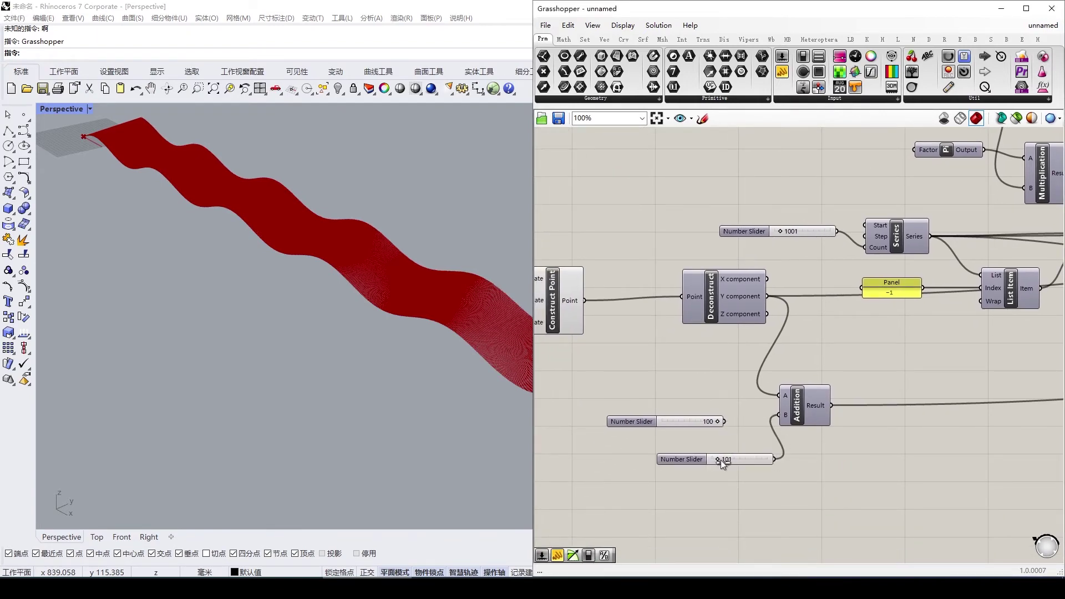
scroll(238, 368, down, 3)
Set the amplitude slider feeding the Number parameter to 37
scroll(712, 299, down, 3)
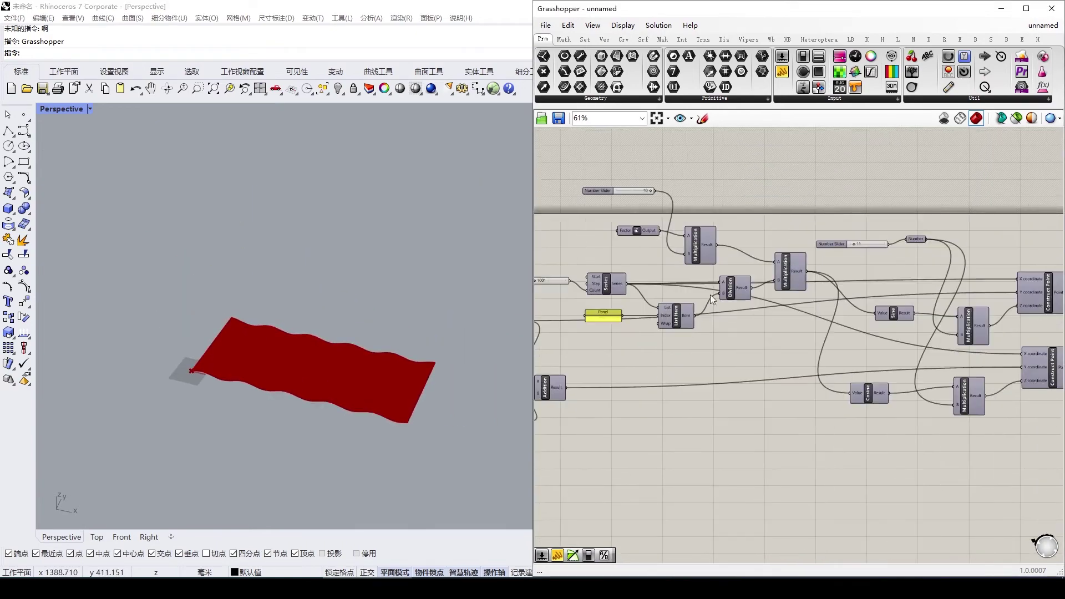
scroll(752, 249, up, 5)
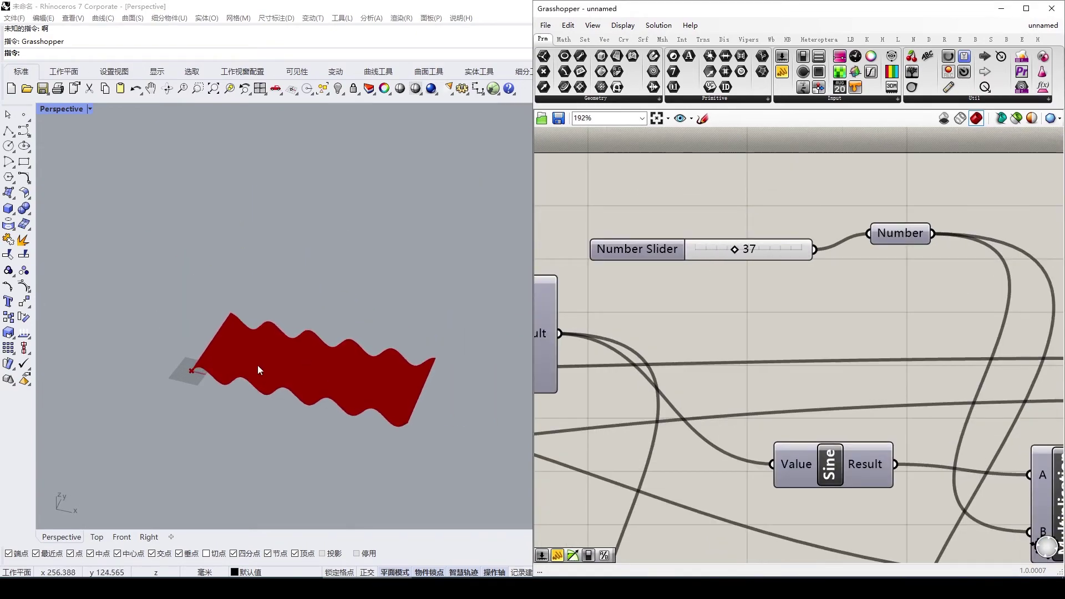
mouse_move(257, 366)
right_down()
mouse_move(304, 309)
mouse_move(337, 328)
mouse_move(262, 339)
mouse_move(358, 342)
mouse_move(326, 321)
mouse_move(297, 333)
mouse_move(137, 332)
mouse_move(102, 255)
mouse_move(197, 258)
right_up()
scroll(304, 309, up, 3)
scroll(262, 339, up, 4)
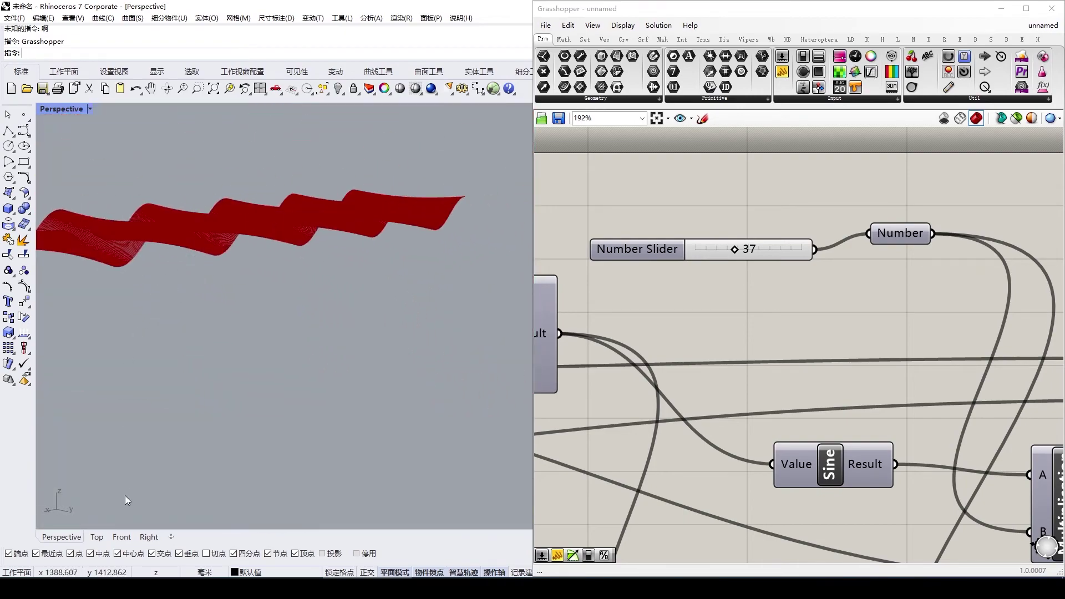
Check the wave profile in the Front viewport and return to the Perspective view
click(123, 537)
scroll(422, 363, down, 4)
right_drag(428, 363, 302, 355)
right_drag(455, 359, 427, 373)
click(62, 537)
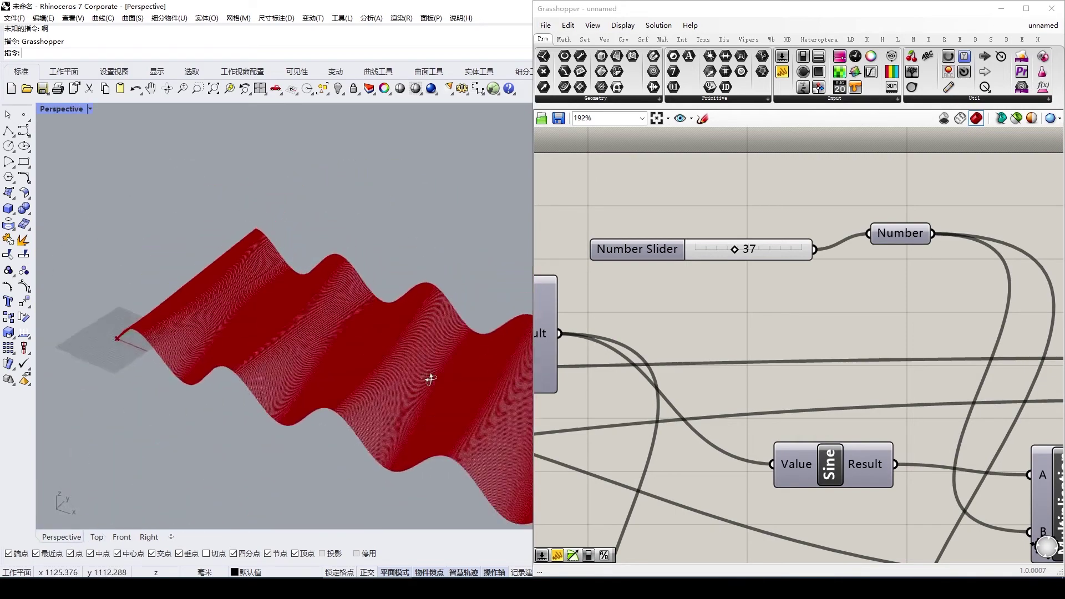
Set the connected slider on the Addition component's B input to 127
scroll(746, 274, down, 2)
scroll(745, 274, down, 2)
scroll(674, 377, up, 3)
scroll(726, 379, up, 2)
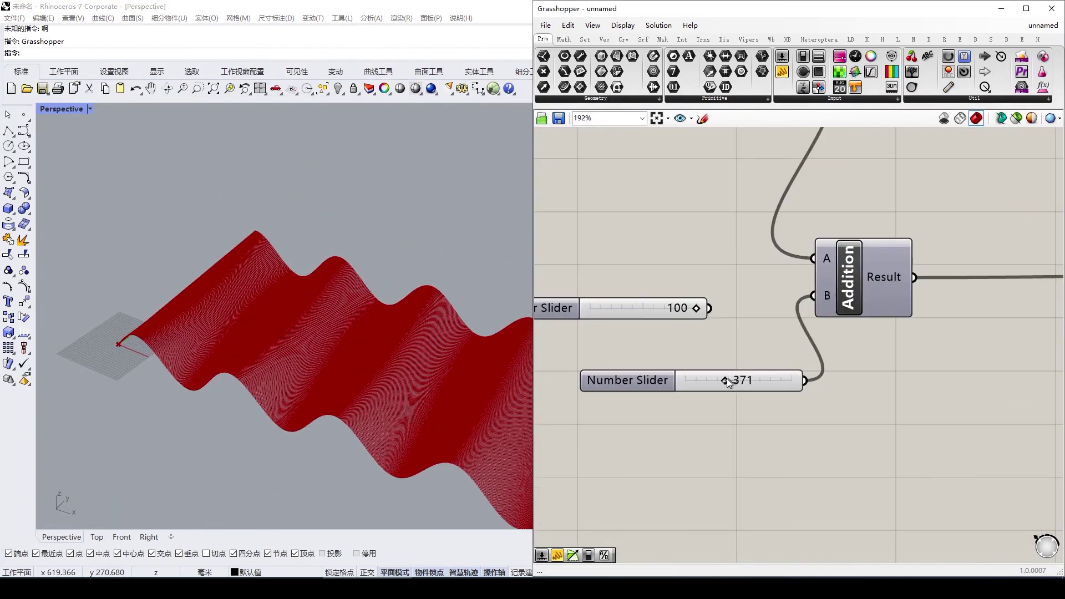
drag(725, 380, 695, 380)
scroll(696, 381, down, 3)
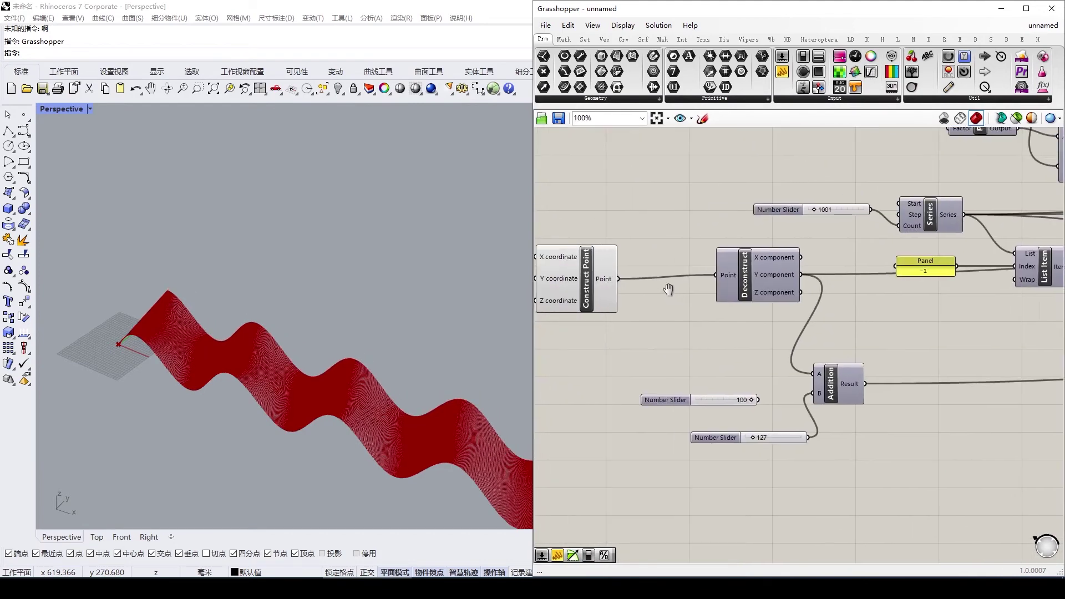
Set the number slider feeding the Series component's Count input to 435
scroll(770, 251, up, 2)
scroll(770, 251, up, 4)
drag(826, 224, 821, 226)
right_drag(357, 363, 367, 323)
scroll(333, 341, up, 5)
scroll(321, 342, down, 4)
scroll(596, 336, down, 5)
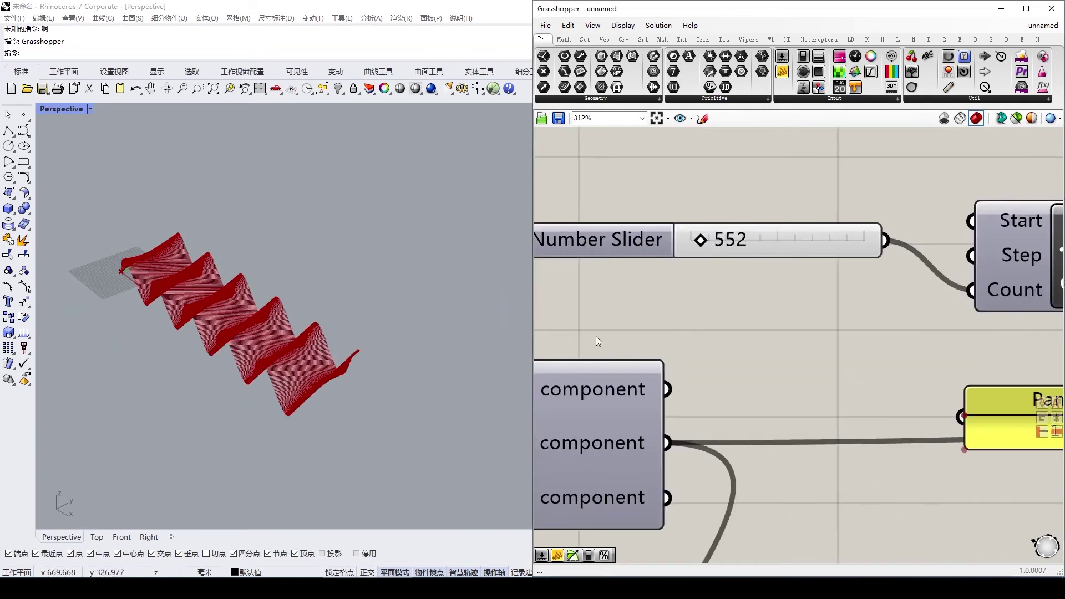
right_drag(698, 304, 747, 284)
scroll(763, 264, down, 3)
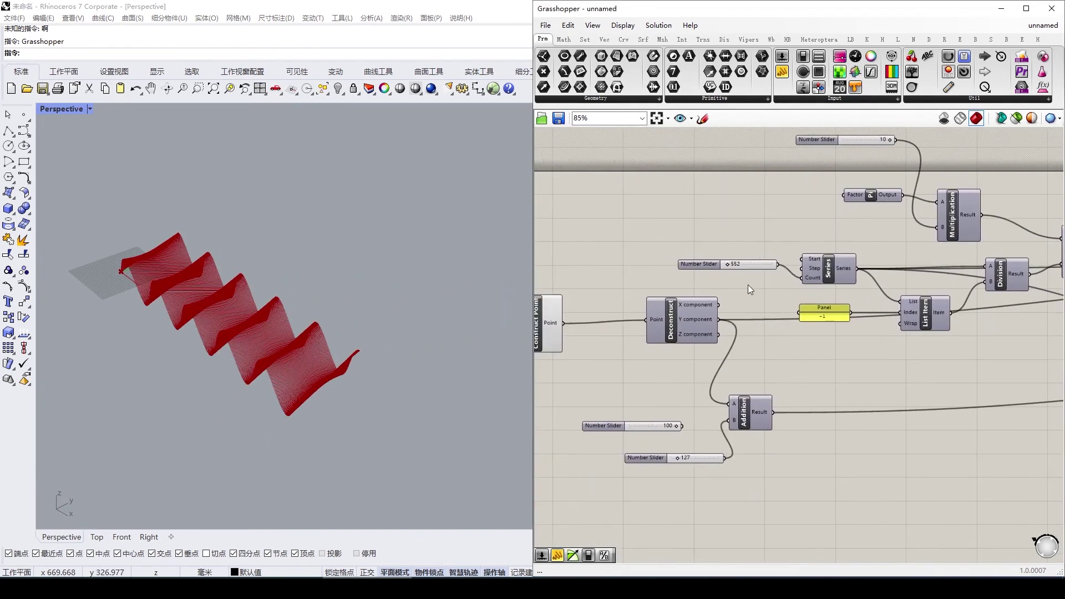
right_drag(611, 316, 663, 312)
scroll(782, 261, up, 12)
drag(792, 244, 788, 244)
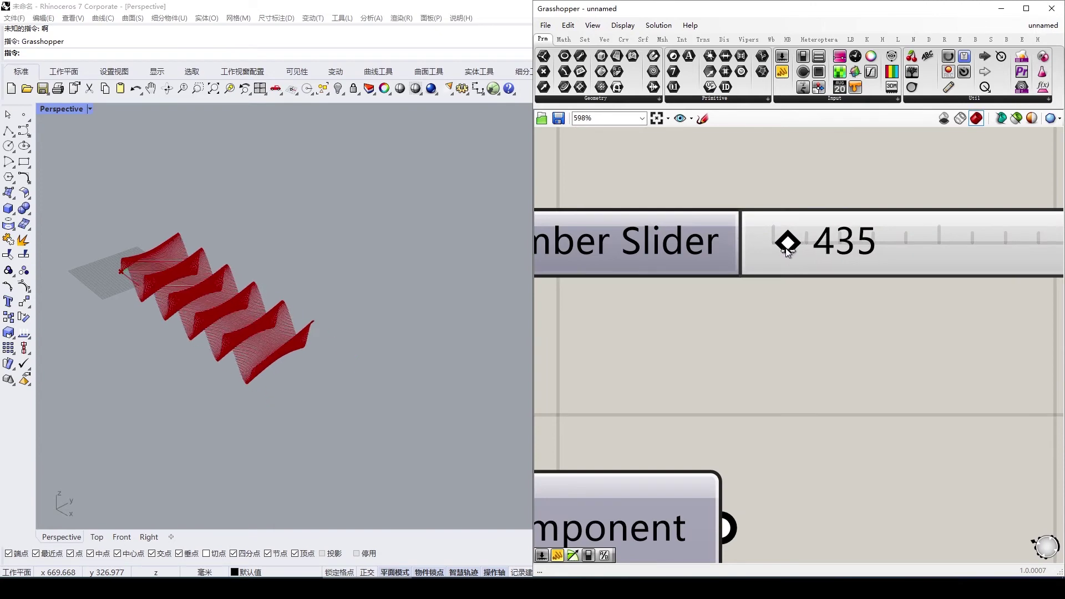
Set the slider multiplying Pi on the Multiplication component's B input to 6 and check the wave in the Front viewport
scroll(726, 280, down, 3)
scroll(724, 282, down, 9)
right_drag(910, 205, 729, 254)
scroll(725, 202, up, 5)
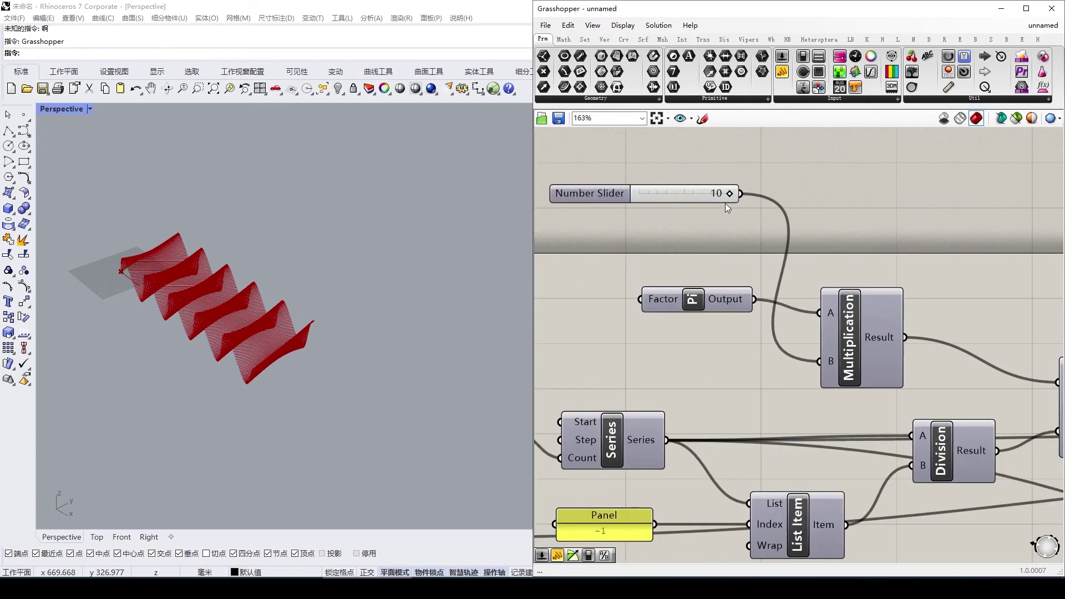
drag(730, 198, 684, 210)
right_drag(332, 294, 221, 462)
scroll(408, 285, up, 5)
click(121, 537)
scroll(208, 296, down, 3)
scroll(208, 296, up, 3)
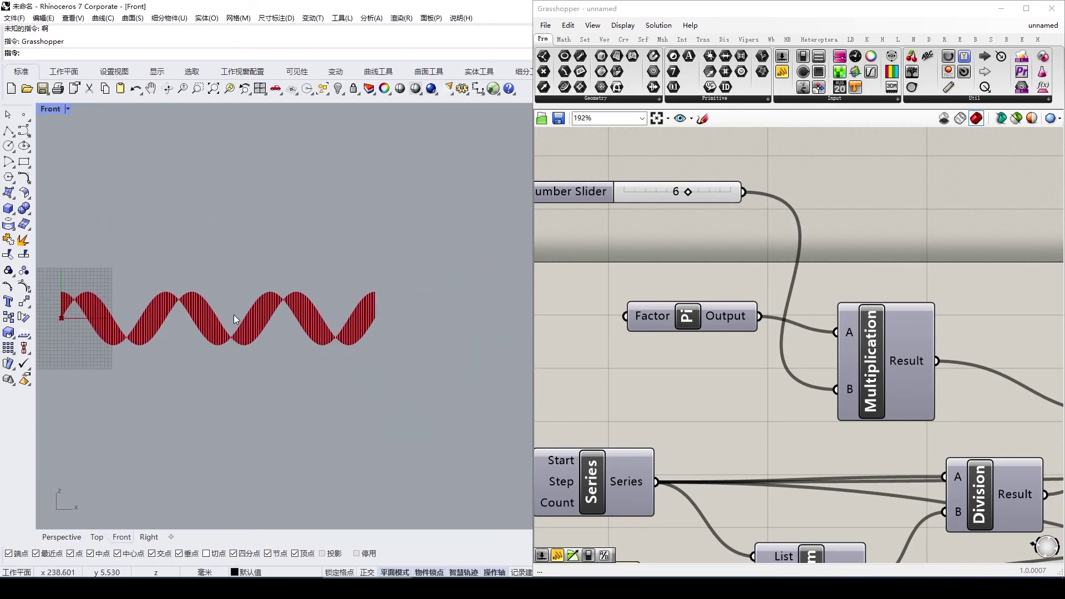
Move the Multiplication component that follows Cosine closer to the Cosine component to tidy the definition
scroll(774, 384, down, 5)
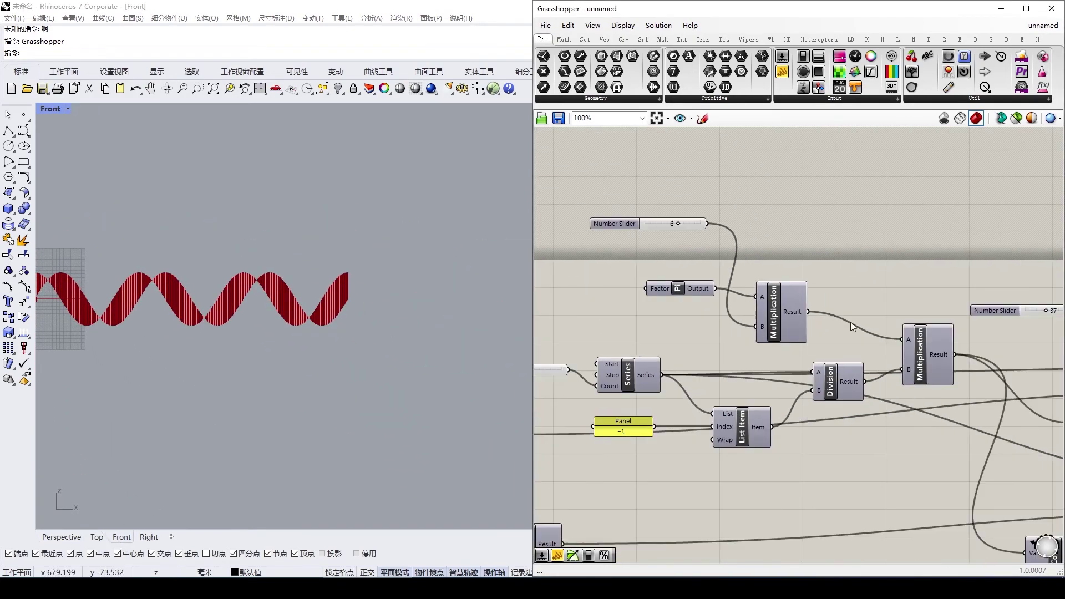
scroll(850, 321, up, 4)
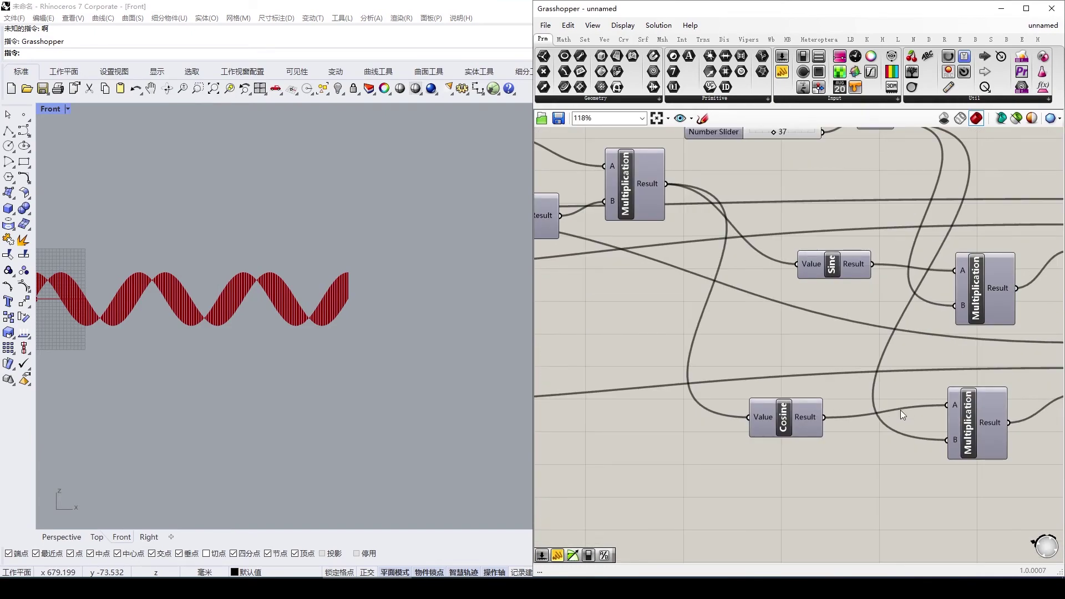
right_drag(900, 411, 761, 383)
drag(853, 363, 808, 362)
click(969, 313)
scroll(970, 313, down, 3)
right_drag(969, 313, 763, 344)
drag(918, 261, 937, 279)
Return to the Perspective view and add a Loft component with its Curves input fed by the PolyLine output
right_drag(282, 376, 273, 312)
click(77, 535)
scroll(295, 356, down, 8)
scroll(211, 366, up, 6)
right_drag(871, 328, 763, 345)
scroll(844, 333, up, 3)
double_click(927, 314)
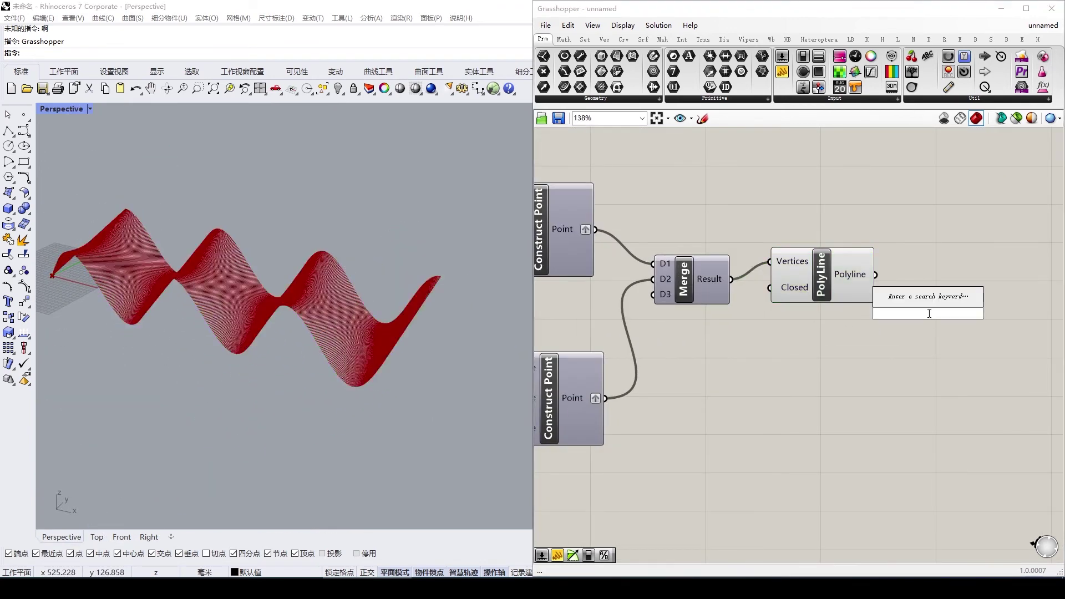
text(loft)
key(Return)
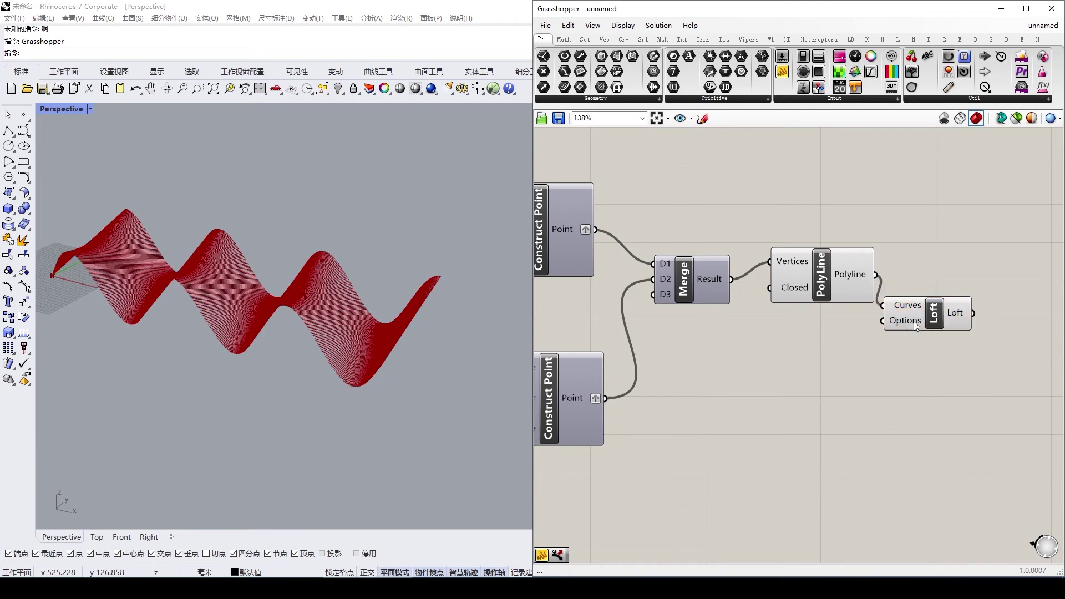
Turn off the preview of the PolyLine component and select the Loft component
scroll(883, 218, down, 3)
click(857, 265)
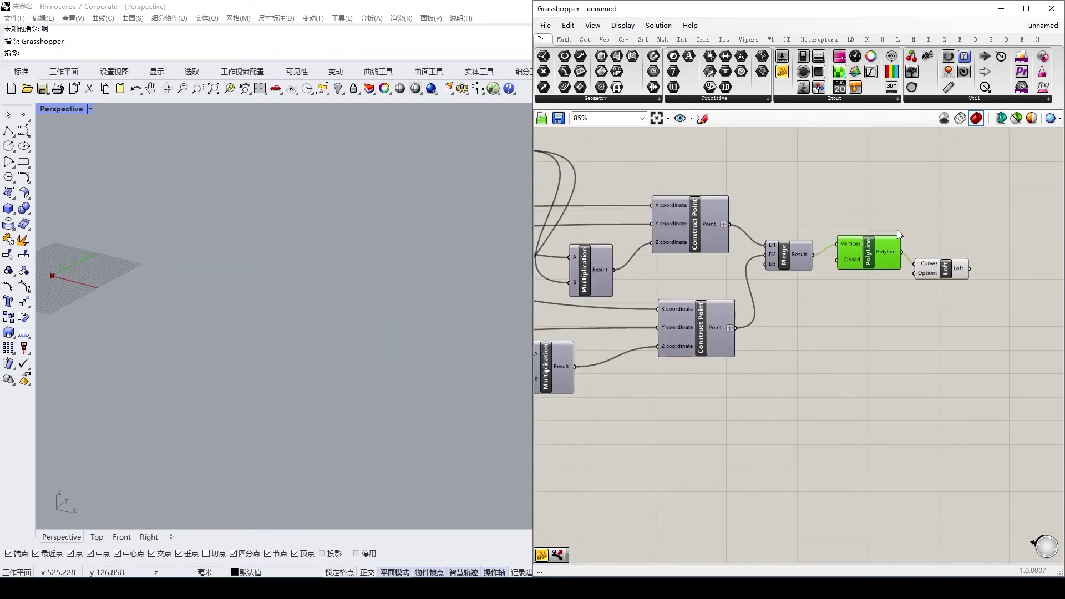
click(946, 276)
Add an empty Panel beside the Loft component
scroll(942, 275, up, 4)
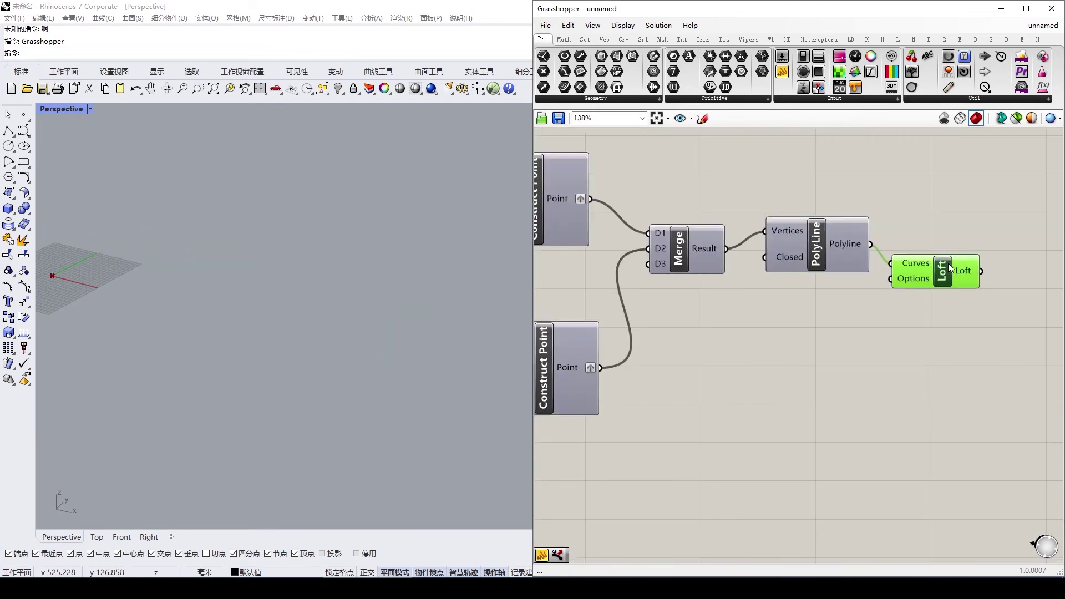
right_click(907, 282)
click(986, 245)
double_click(986, 245)
text(panel)
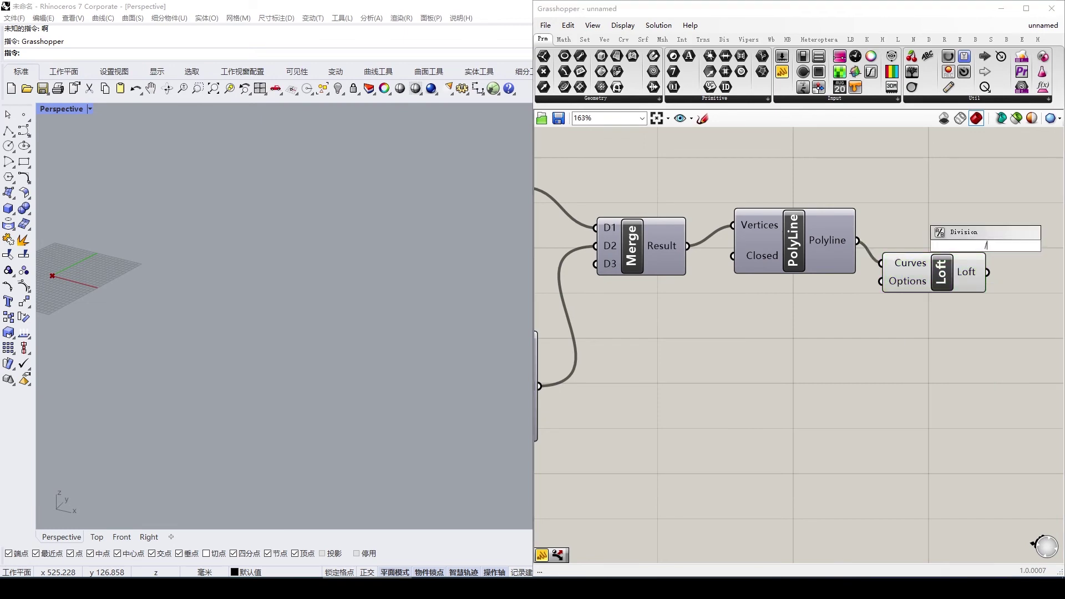
key(Return)
Flatten the PolyLine component's Polyline output and delete the empty Panel
right_click(843, 242)
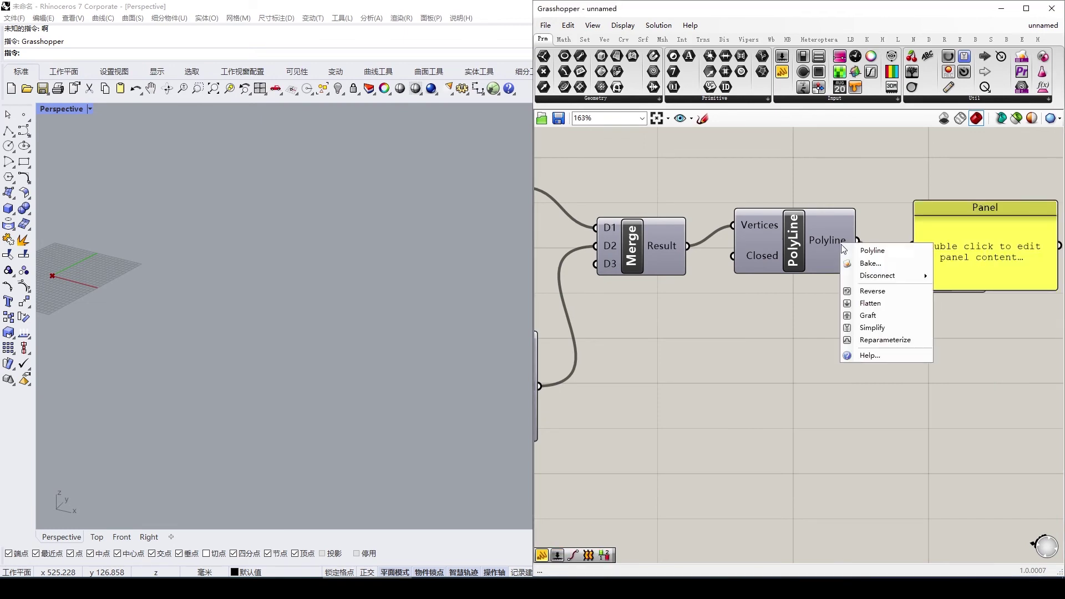
click(873, 307)
click(949, 234)
key(Delete)
right_drag(345, 303, 238, 242)
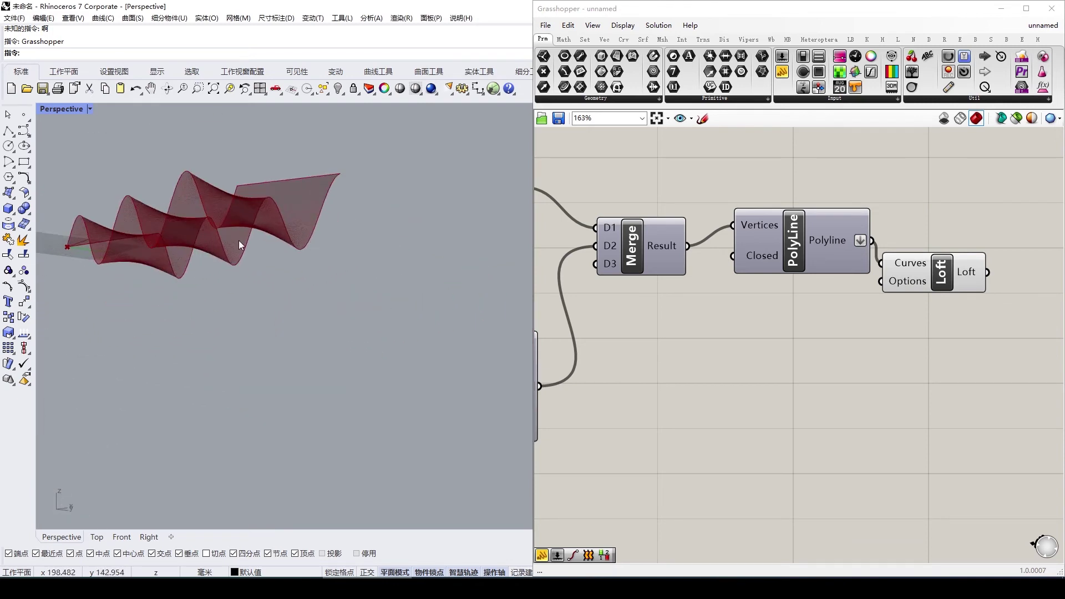
Bake the Loft component's output into the Rhino document
right_drag(932, 262, 781, 283)
scroll(781, 283, up, 3)
click(837, 300)
right_click(838, 300)
click(857, 322)
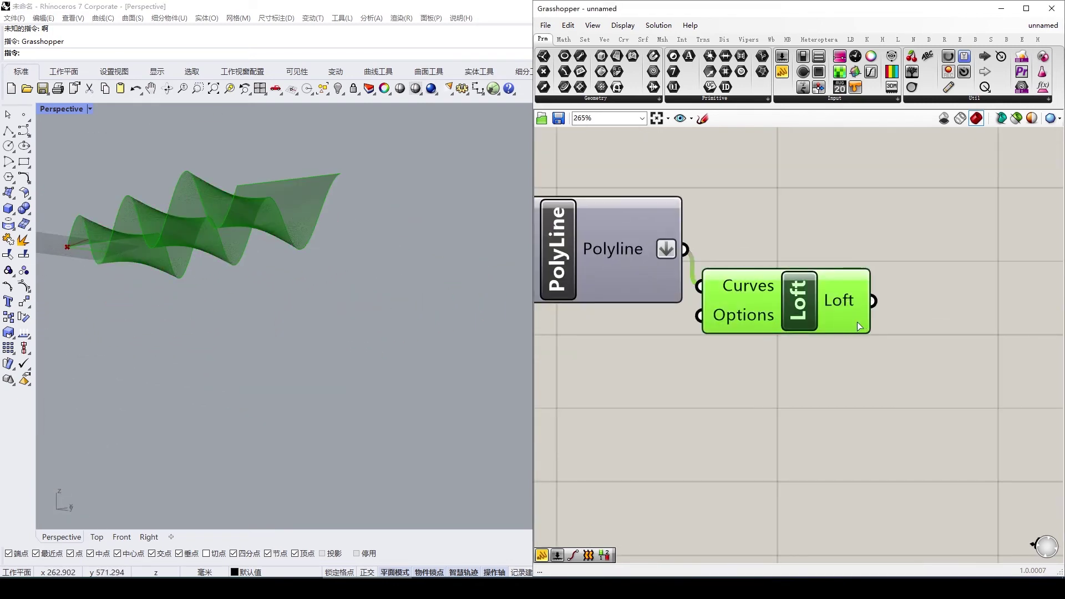
click(873, 418)
click(806, 392)
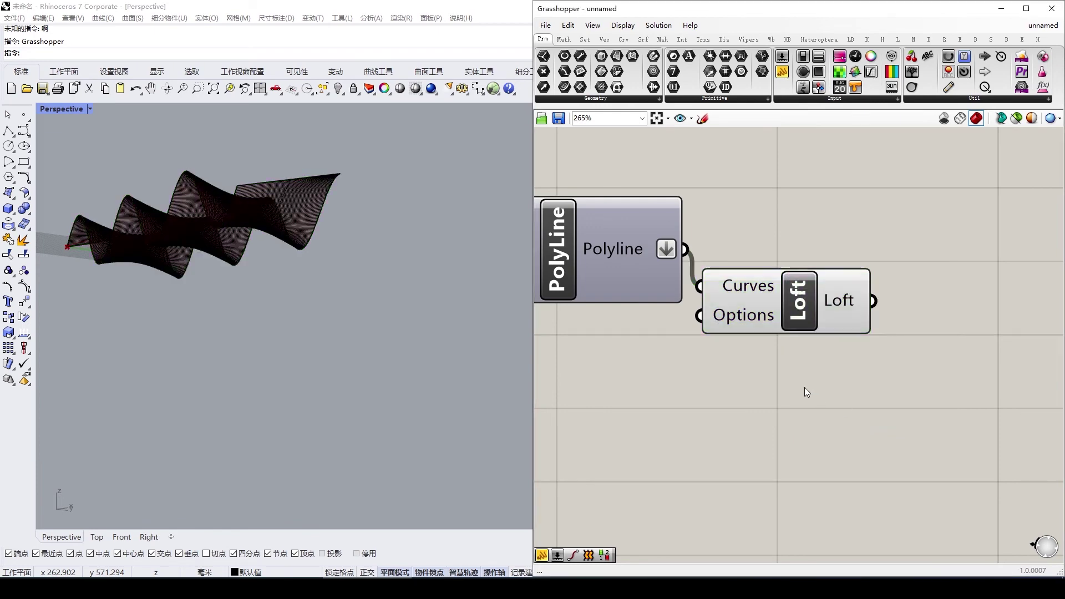
Switch to the full Rhino window and set the Perspective viewport to Shaded display mode (着色模式)
click(1045, 14)
right_drag(459, 321, 465, 309)
scroll(466, 309, up, 2)
click(90, 110)
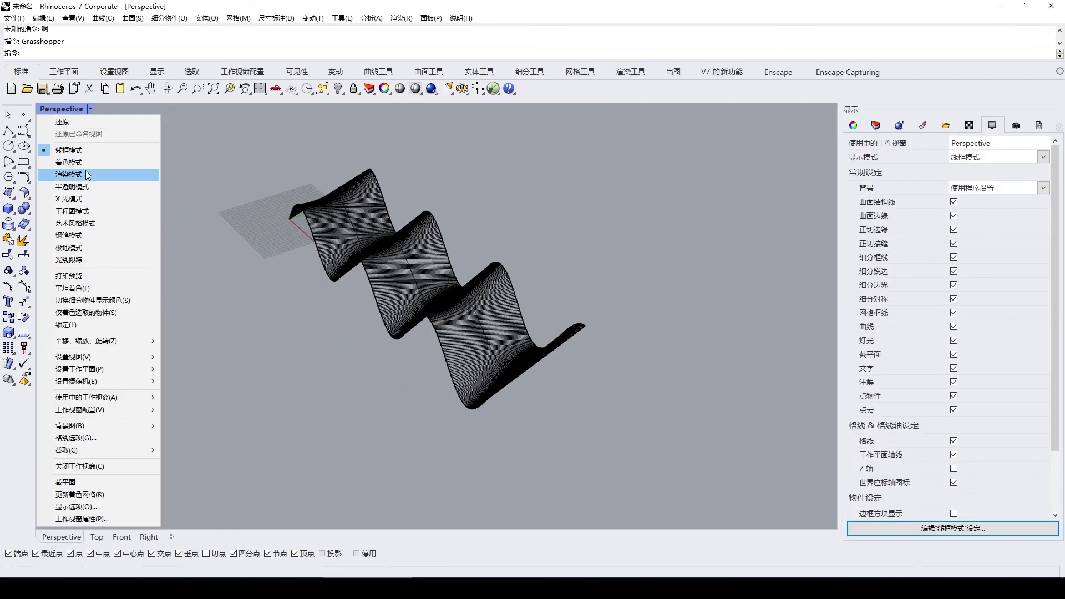
click(87, 163)
Select the baked surface and set the 默认值 layer's colour to a soft green
right_drag(333, 258, 498, 267)
scroll(394, 255, up, 4)
click(497, 267)
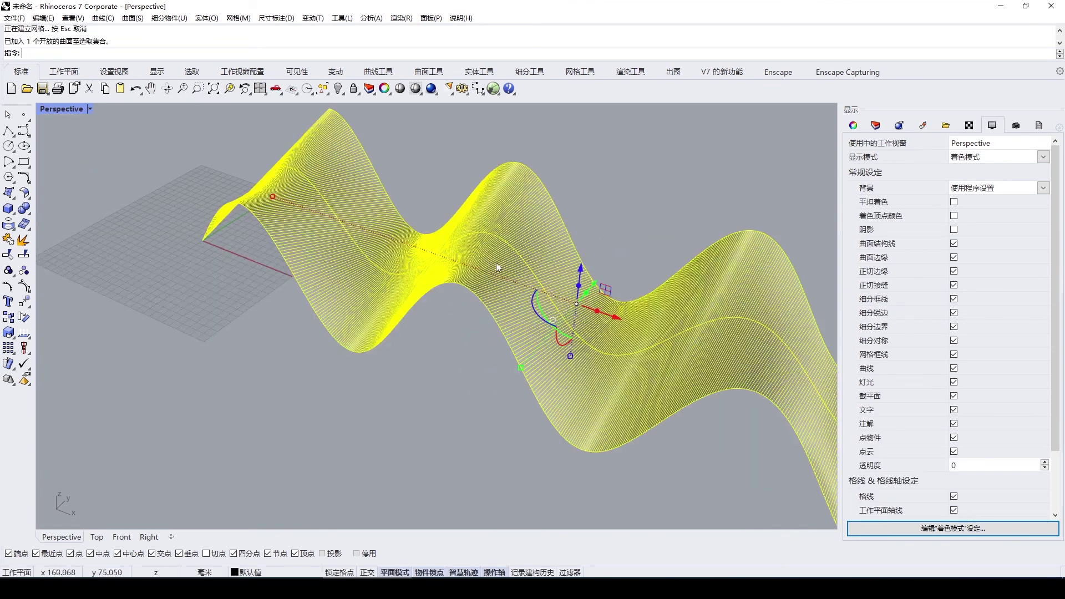
click(876, 127)
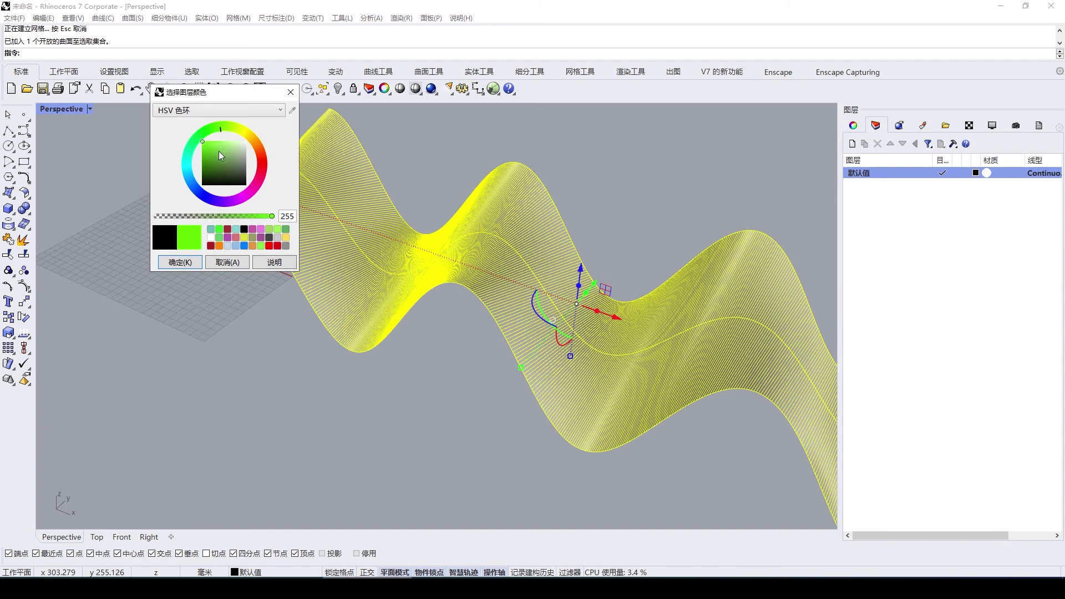
click(219, 152)
click(179, 262)
Set the Perspective viewport to Arctic display mode (极地模式)
click(89, 109)
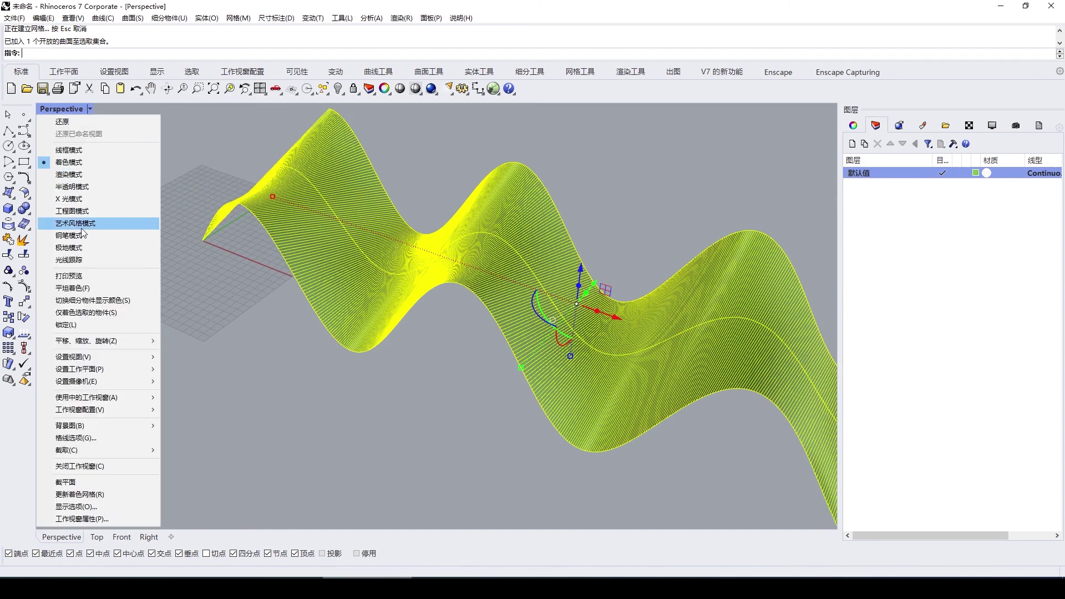
click(82, 247)
right_drag(128, 254, 314, 283)
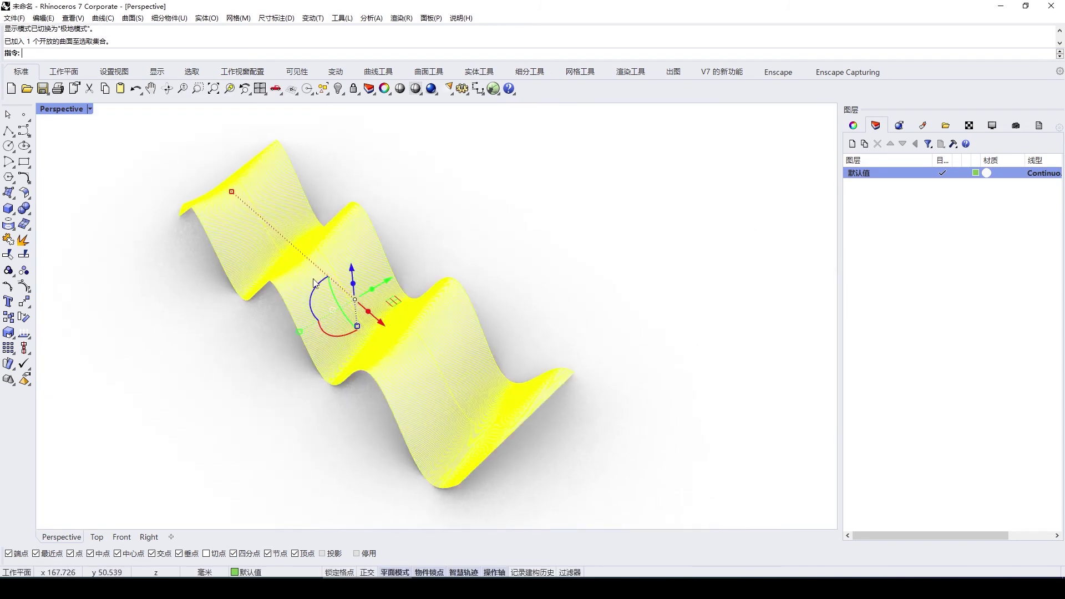
Set the Arctic display mode's colour and material display (颜色 & 材质显示) to object colour (物件颜色) and apply it
click(988, 128)
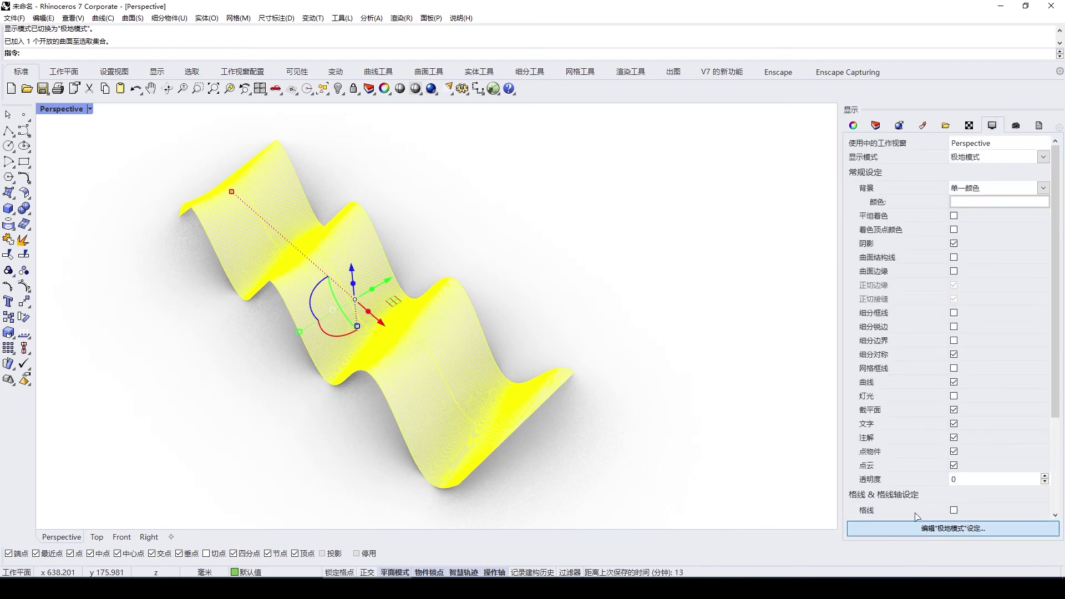
key(Escape)
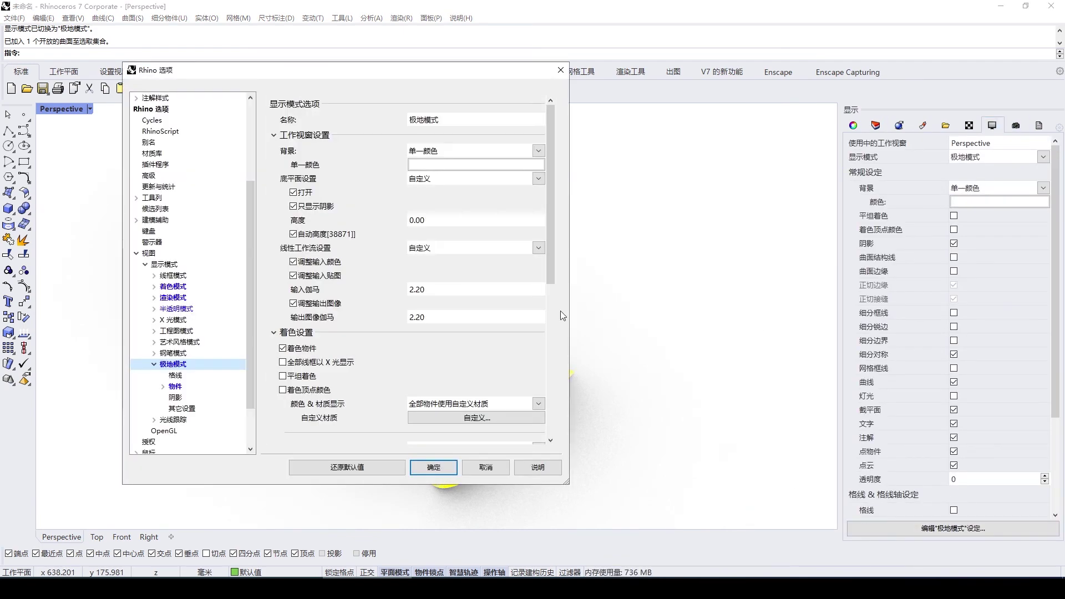
drag(365, 75, 649, 46)
scroll(744, 348, down, 1)
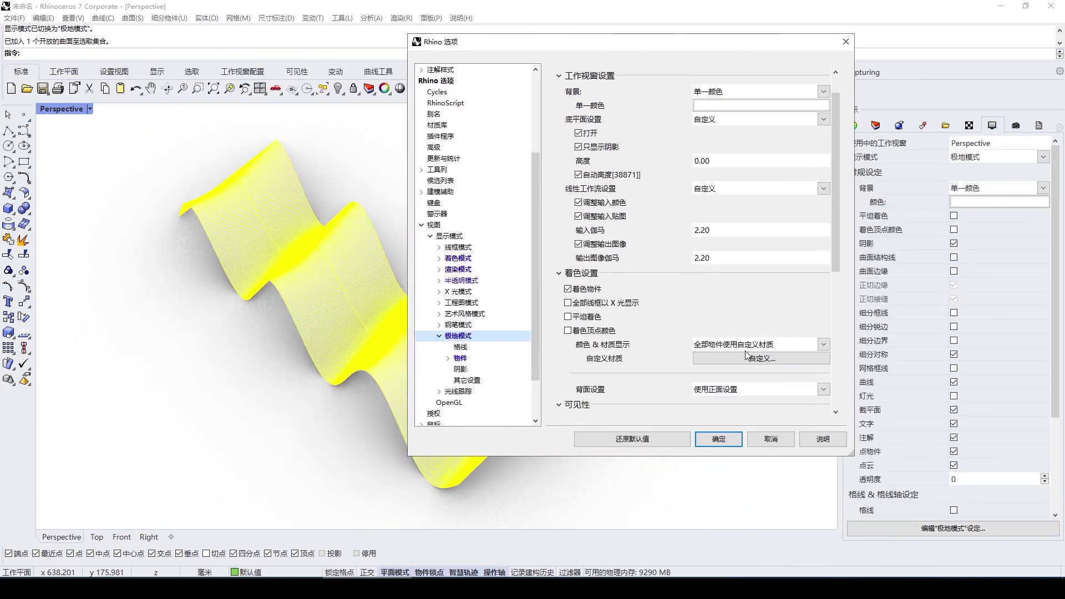
scroll(715, 335, down, 3)
click(466, 359)
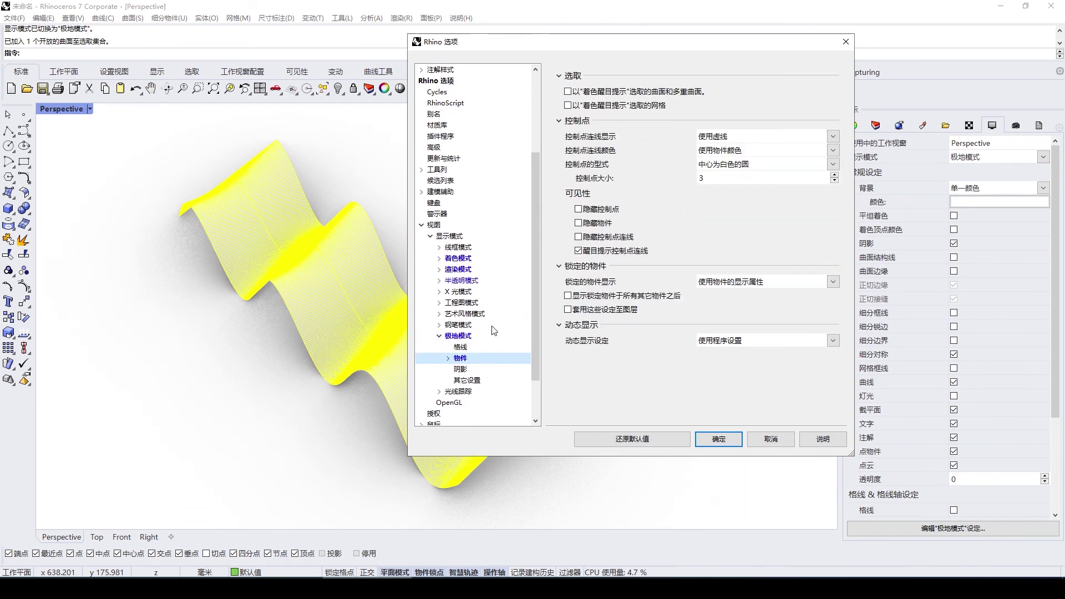
click(466, 336)
scroll(738, 266, down, 4)
click(737, 202)
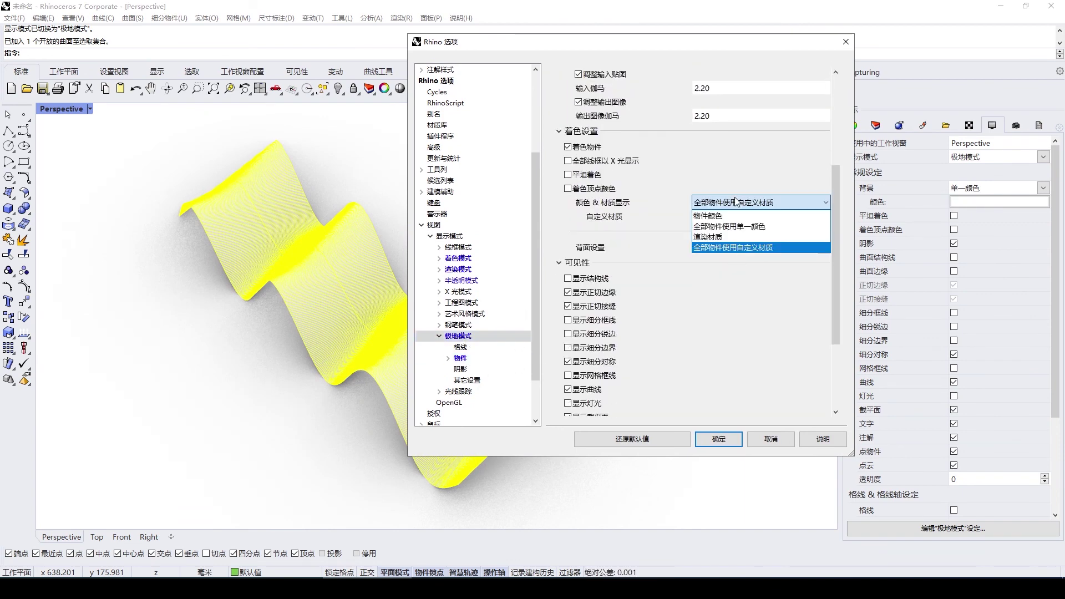
click(730, 217)
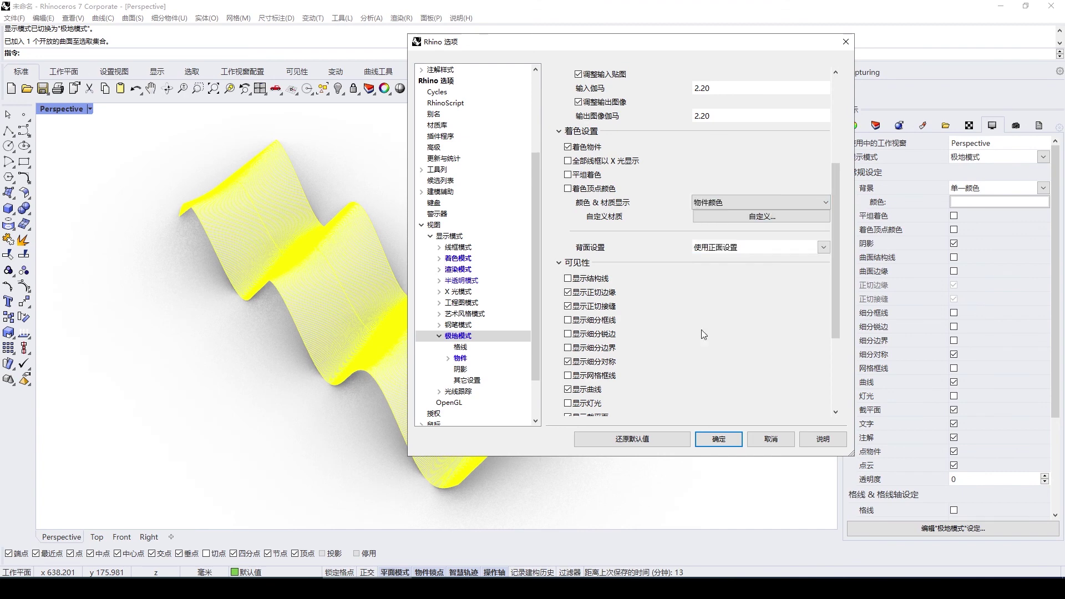
click(715, 438)
Change the 默认值 layer's colour to a brighter, more saturated green
right_drag(563, 375, 587, 349)
scroll(496, 317, up, 4)
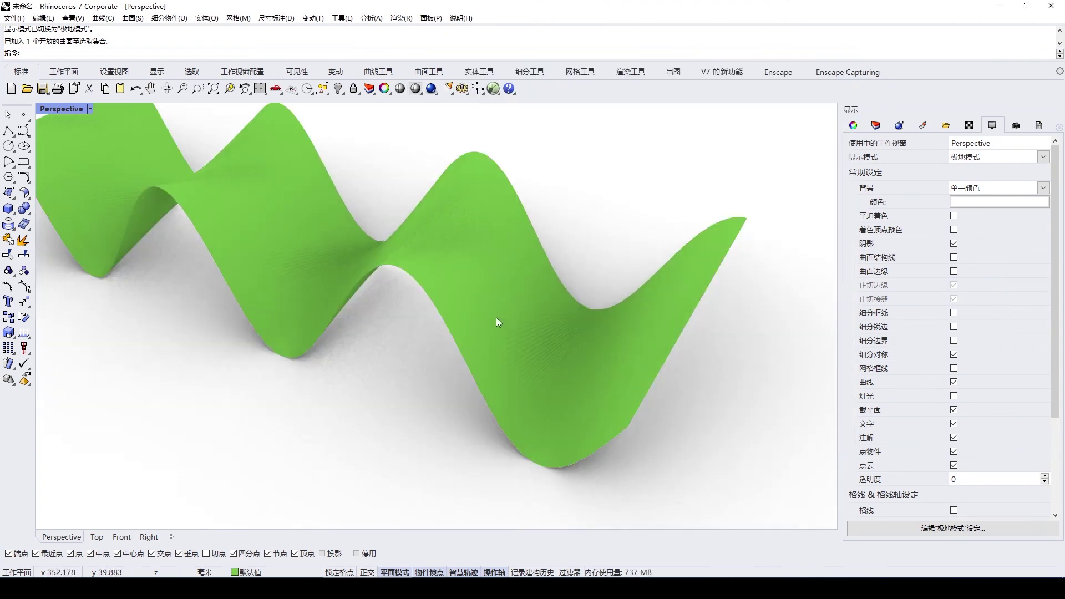
click(876, 125)
click(975, 174)
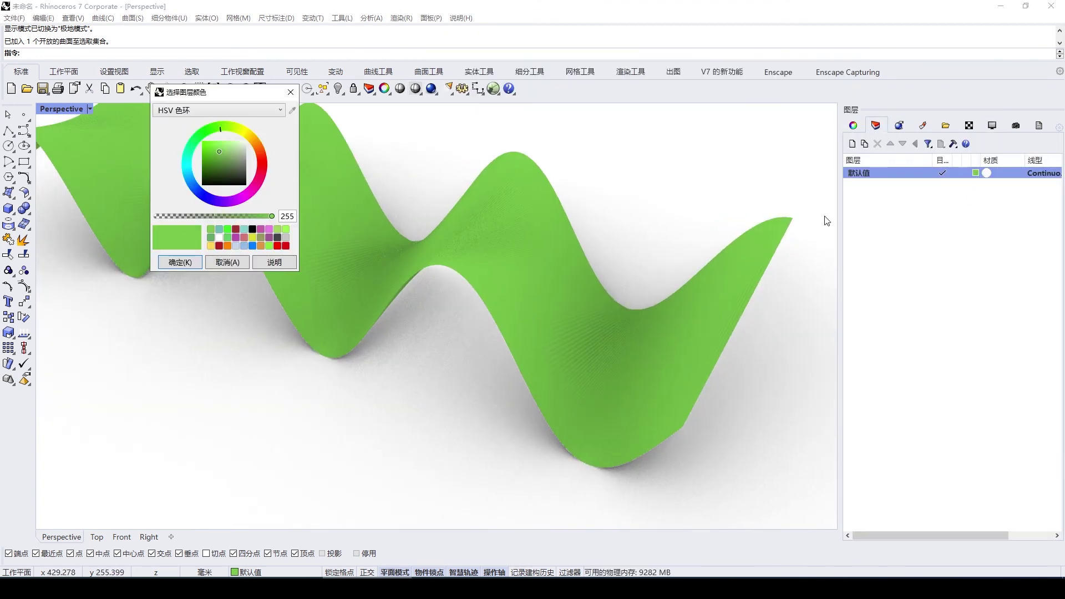
click(185, 263)
Examine the green surface's ribbed folds up close from several angles in the Perspective view
right_drag(209, 302, 273, 286)
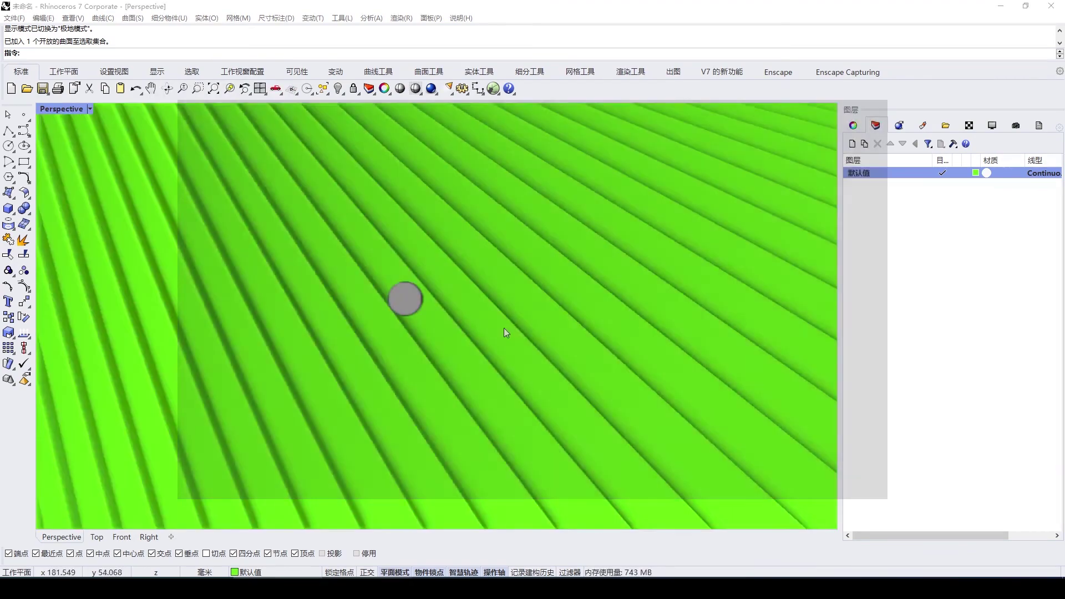
scroll(504, 328, down, 3)
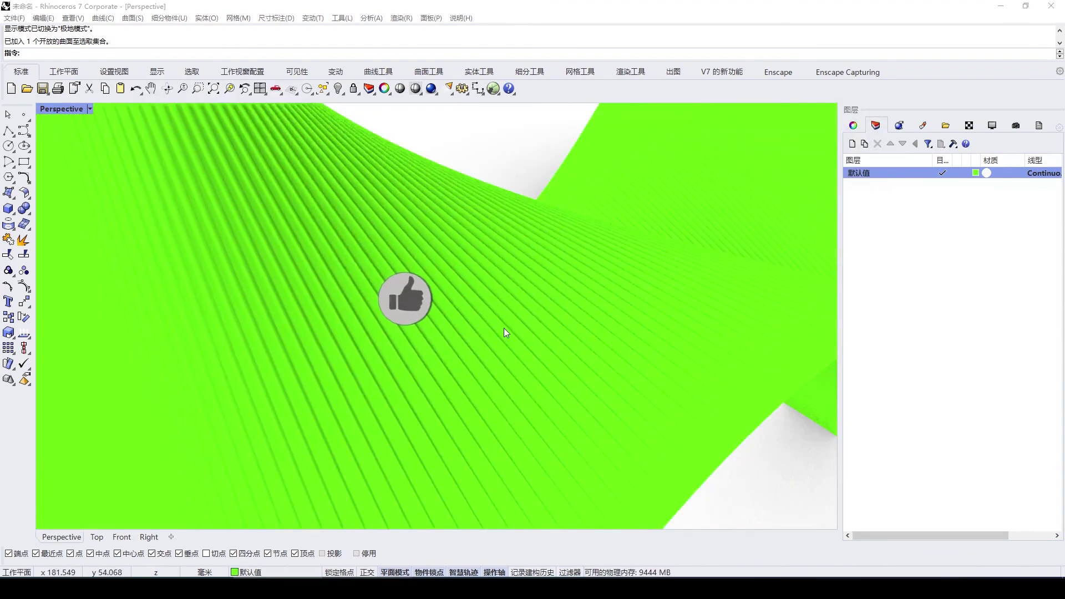
right_drag(504, 327, 480, 292)
scroll(521, 331, up, 7)
scroll(516, 330, down, 8)
shift+right_drag(302, 303, 377, 333)
scroll(420, 306, up, 4)
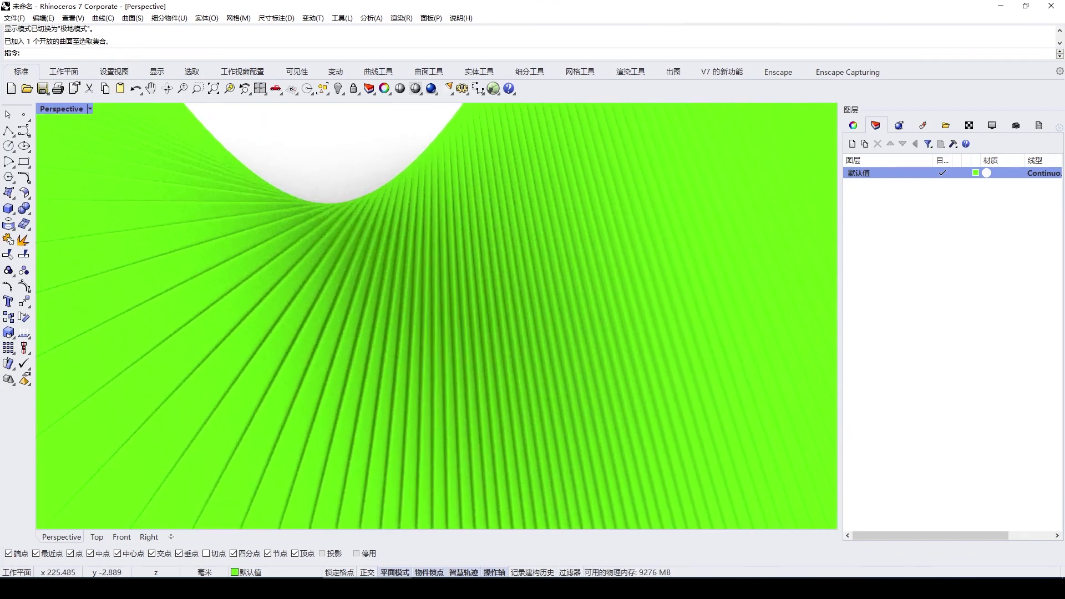